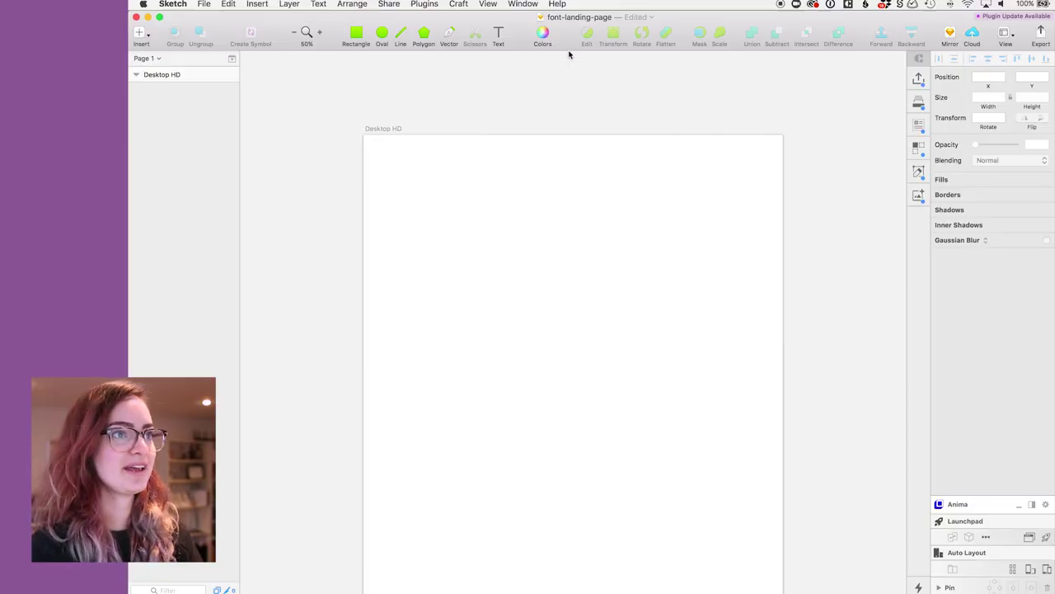
# Step: Show the layout grid on the Desktop HD artboard and accept its 1170 px wide, 12-column layout settings
pyautogui.click(389, 129)
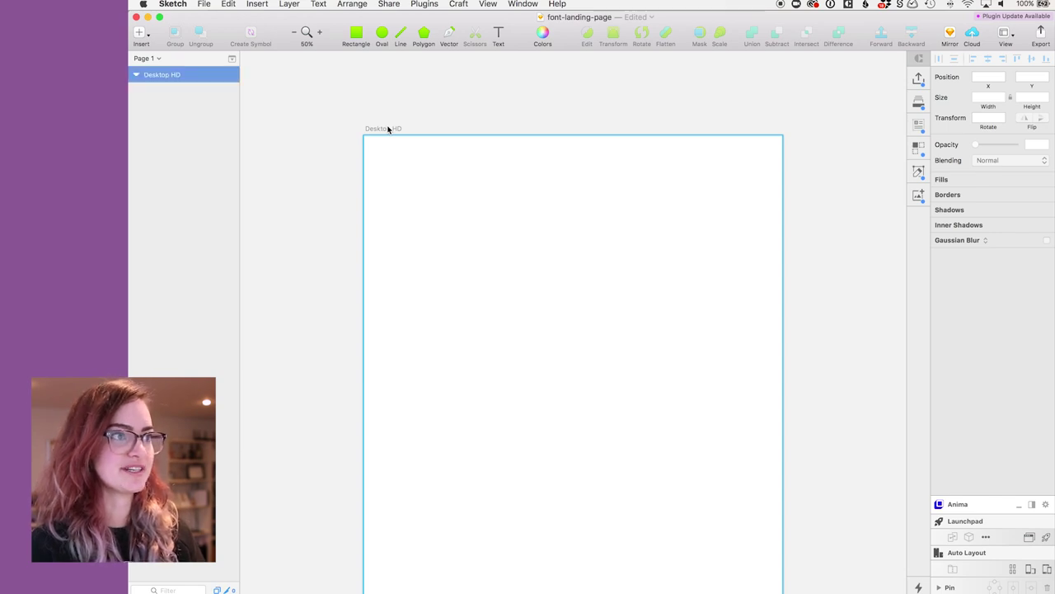
pyautogui.click(141, 34)
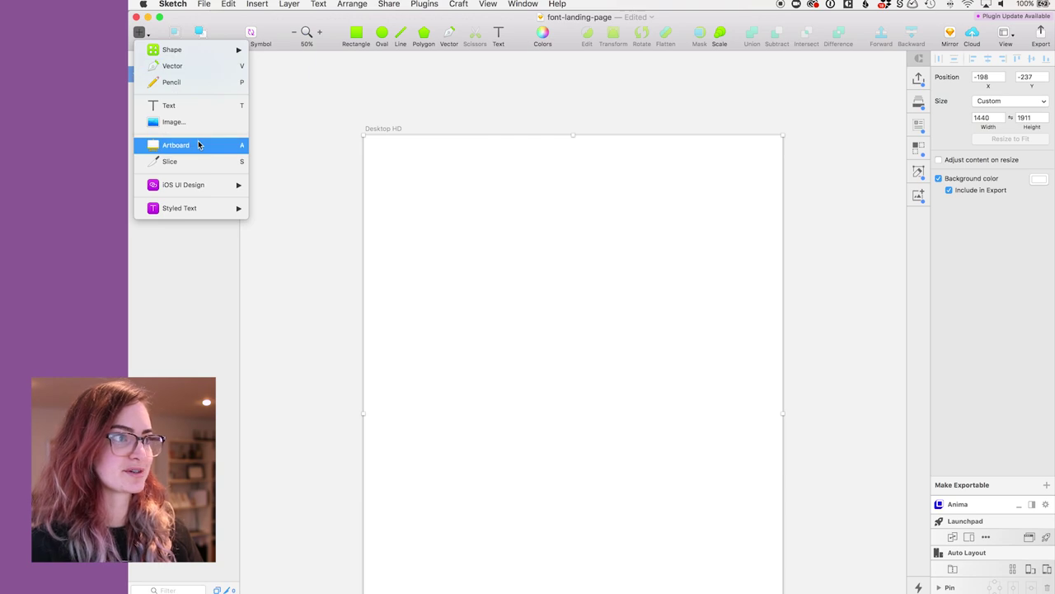
pyautogui.press('Escape')
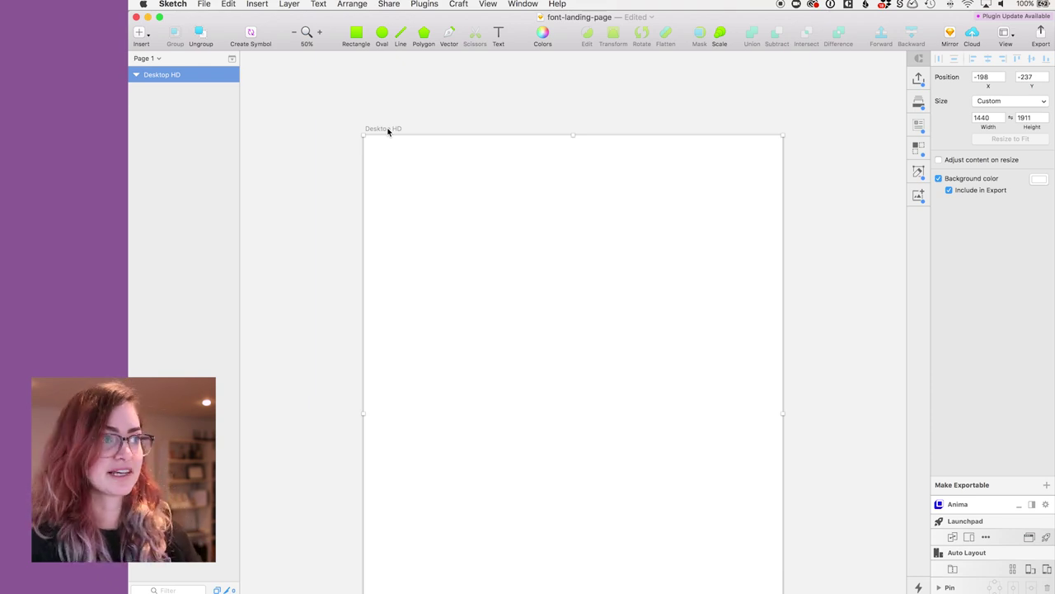
pyautogui.hotkey('ctrl', 'l')
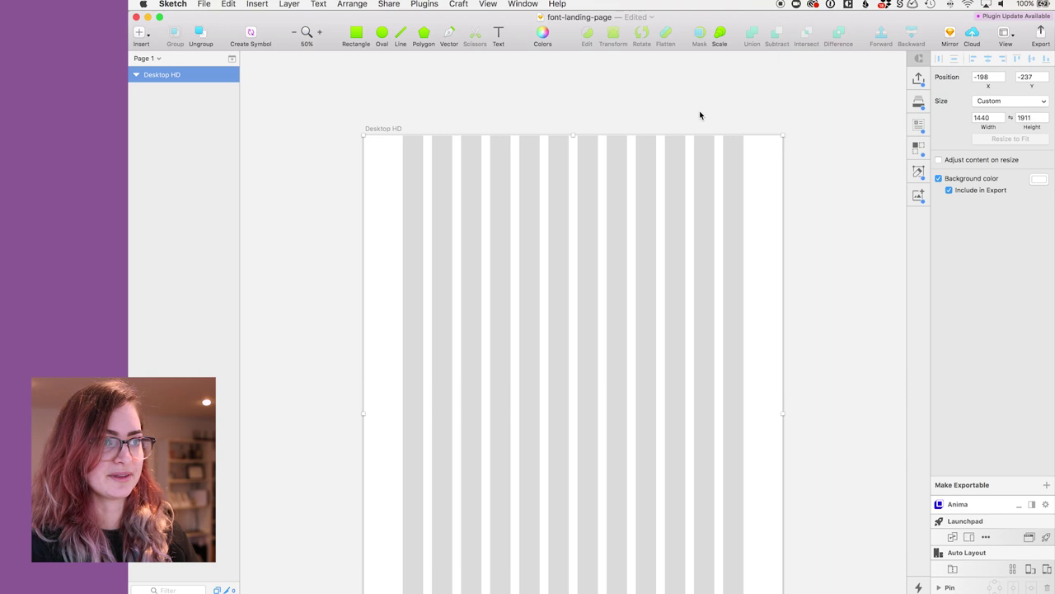
pyautogui.click(1008, 33)
pyautogui.click(1032, 129)
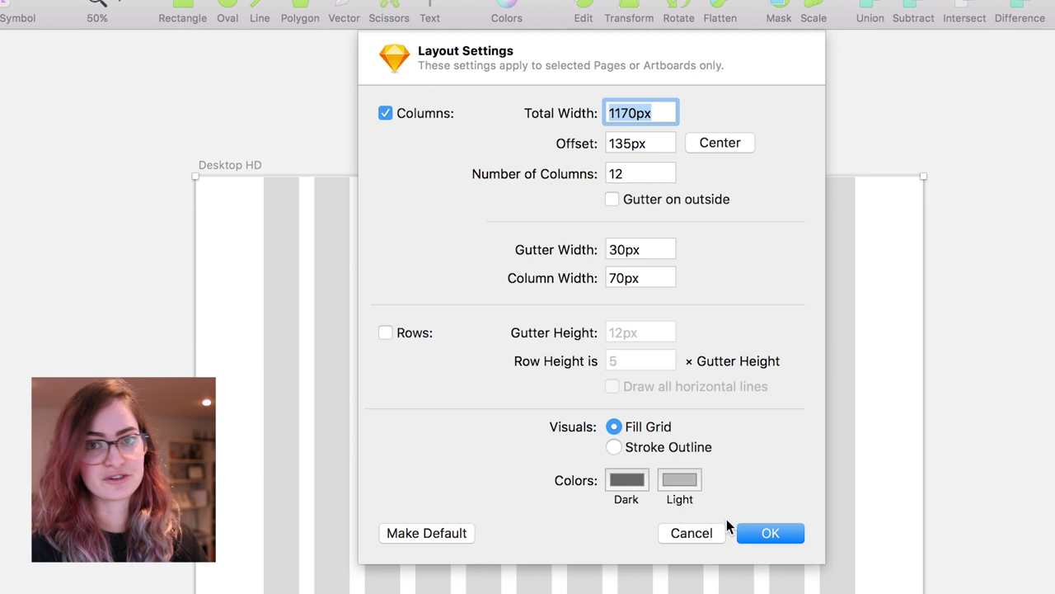
pyautogui.click(774, 533)
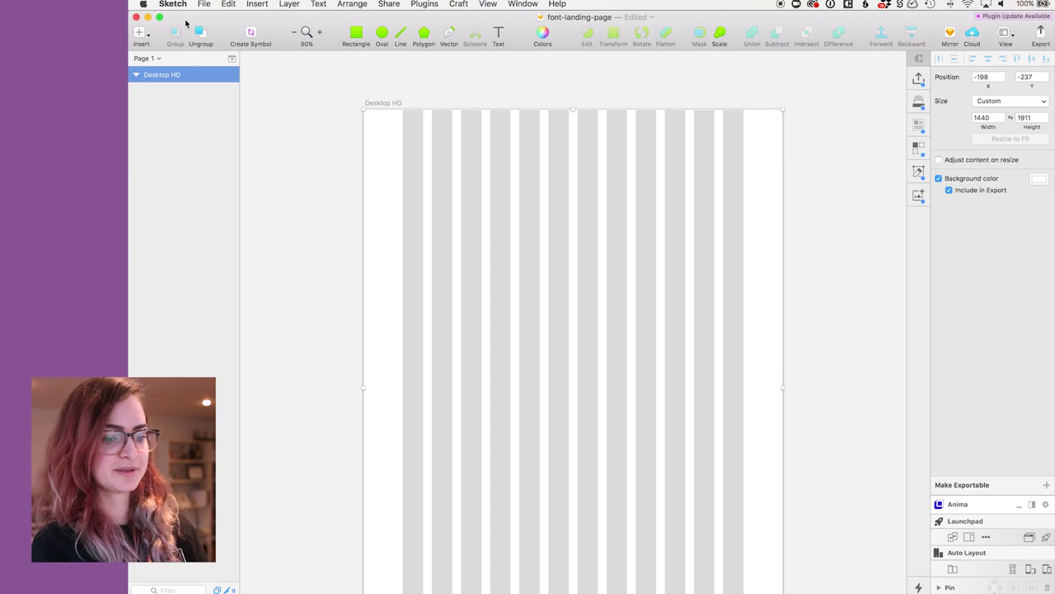
# Step: Block in a full-width header rectangle with a centred "Headline" text and a dark button rectangle about 255 by 81 px below it
pyautogui.click(356, 32)
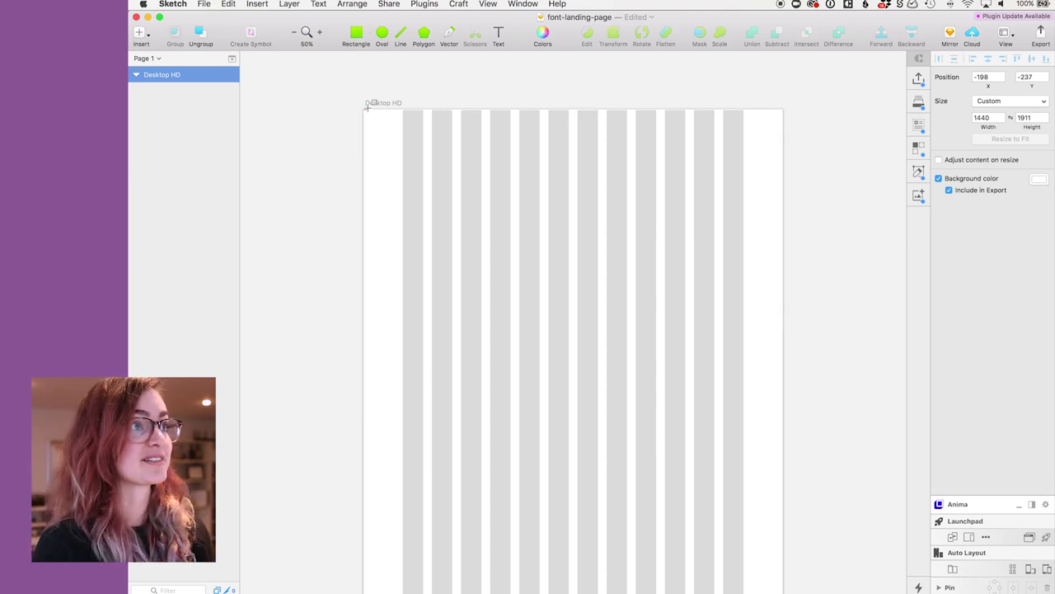
pyautogui.moveTo(365, 109); pyautogui.dragTo(784, 286)
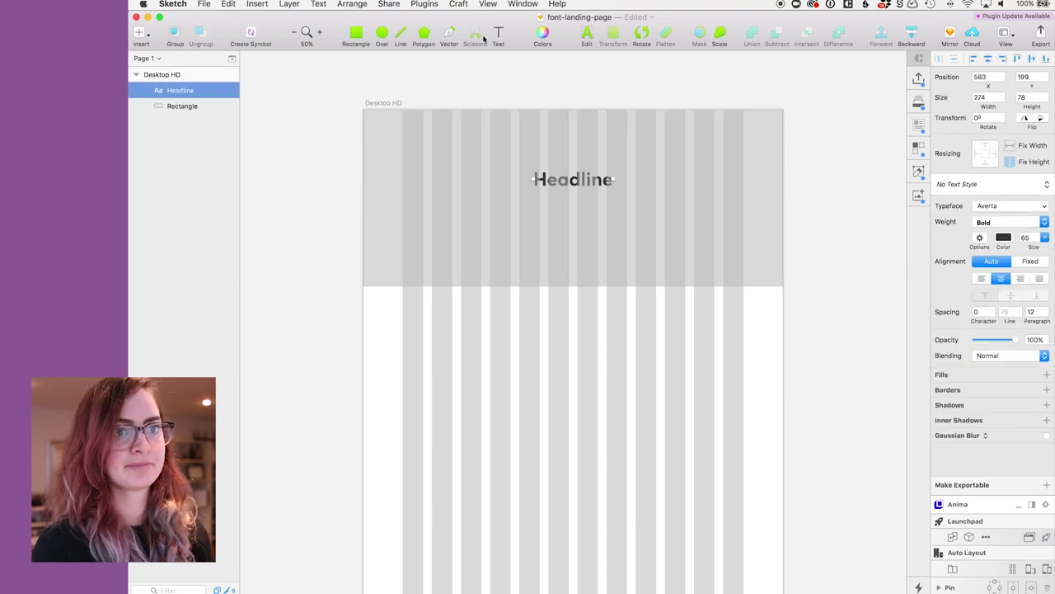
pyautogui.press('r')
pyautogui.moveTo(540, 206); pyautogui.dragTo(614, 228)
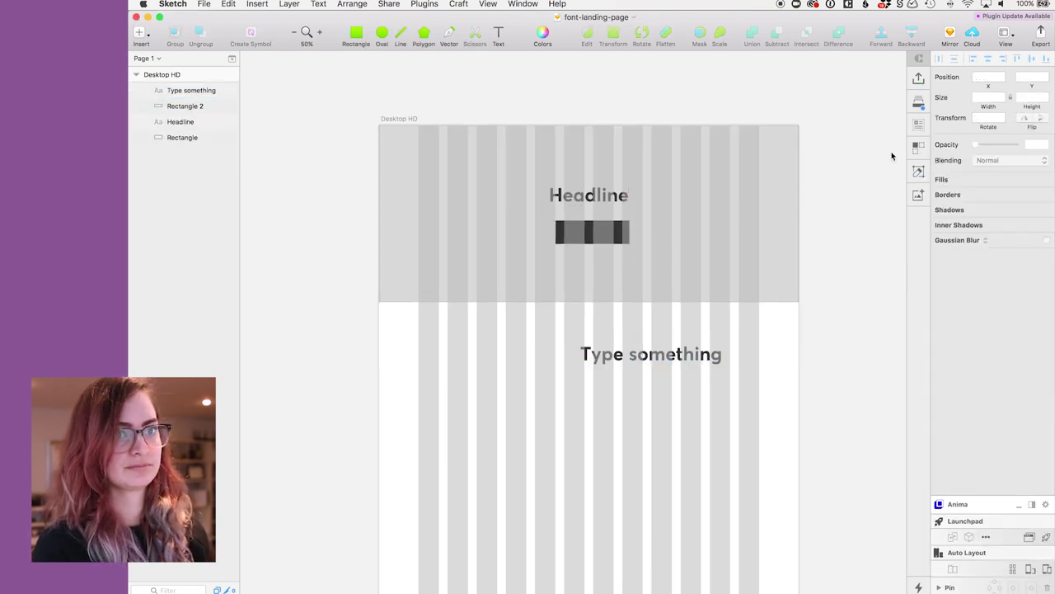
# Step: Replace the "Type something" placeholder with generated article text at size 18 and centre the paragraph below the header
pyautogui.click(918, 125)
pyautogui.click(788, 146)
pyautogui.click(785, 192)
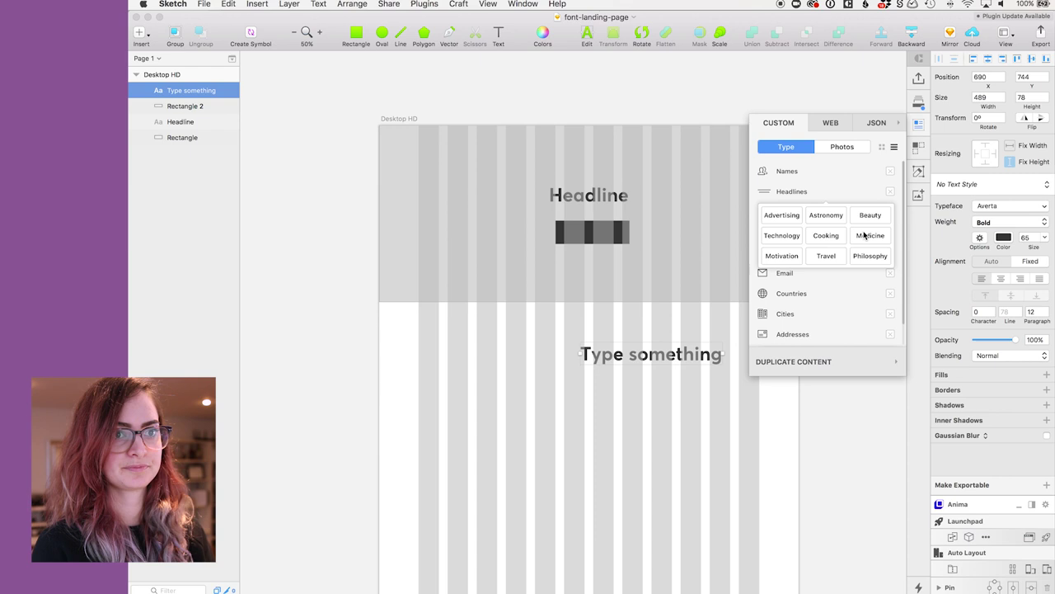
pyautogui.click(864, 236)
pyautogui.scroll(-1, 825, 214)
pyautogui.click(787, 189)
pyautogui.click(781, 232)
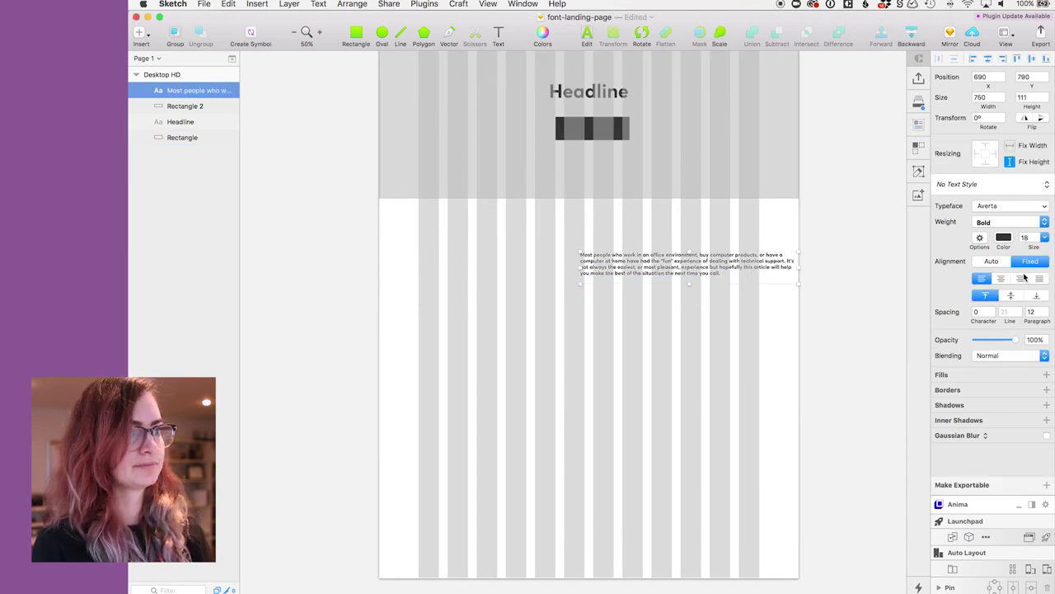
pyautogui.moveTo(728, 264)
pyautogui.mouseDown()
pyautogui.moveTo(629, 267)
pyautogui.moveTo(626, 239)
pyautogui.mouseUp()
# Step: Draw a four-column-wide image rectangle below the intro paragraph and duplicate it across to make a row of three
pyautogui.press('r')
pyautogui.moveTo(419, 285); pyautogui.dragTo(526, 346)
pyautogui.keyDown('alt'); pyautogui.moveTo(484, 314); pyautogui.dragTo(705, 308); pyautogui.keyUp('alt')
# Step: Duplicate the intro paragraph below the first image rectangle and narrow it to 370 px to fit that column
pyautogui.keyDown('alt'); pyautogui.moveTo(597, 232); pyautogui.dragTo(537, 394); pyautogui.keyUp('alt')
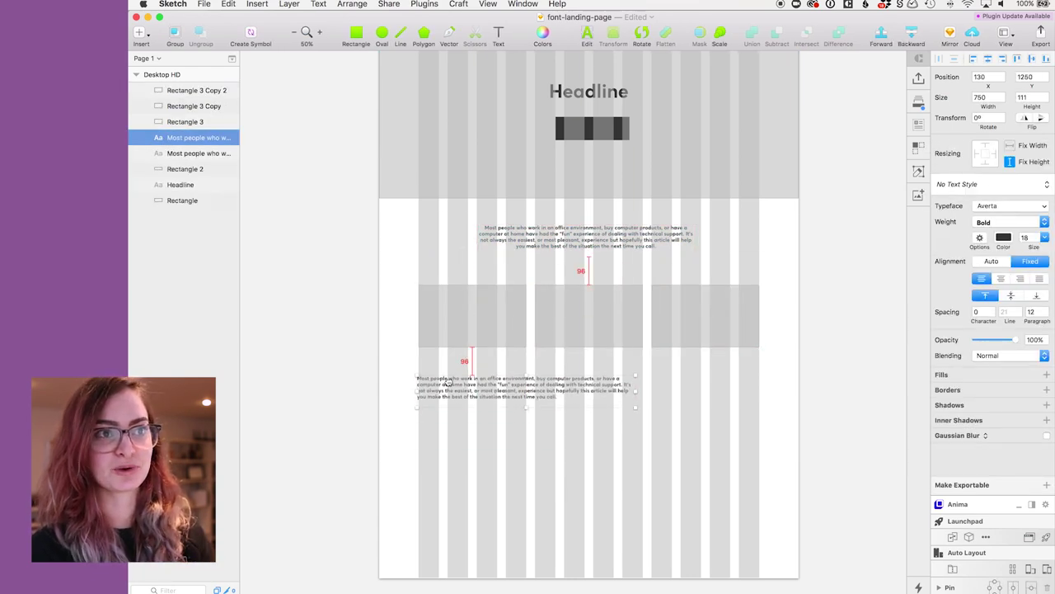
pyautogui.moveTo(448, 382); pyautogui.dragTo(450, 368)
pyautogui.moveTo(636, 379); pyautogui.dragTo(471, 452)
# Step: Add the line "Subheading" above the copied paragraph and set that line to size 32
pyautogui.doubleClick(475, 376)
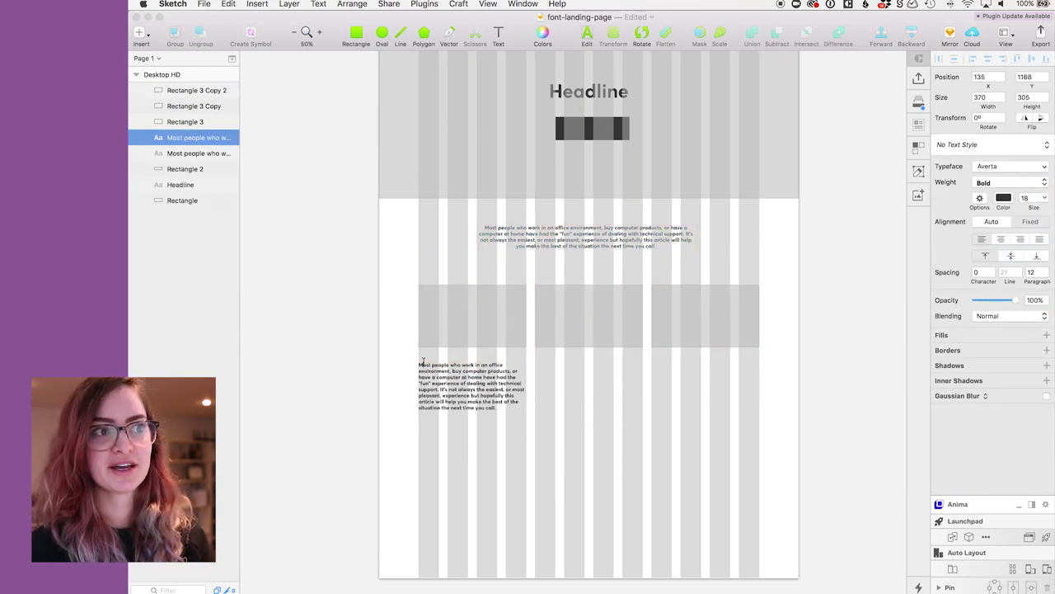
pyautogui.click(419, 363)
pyautogui.press('Return')
pyautogui.press('Up')
pyautogui.write('Subheading')
pyautogui.doubleClick(441, 364)
pyautogui.doubleClick(1023, 198)
pyautogui.write('27')
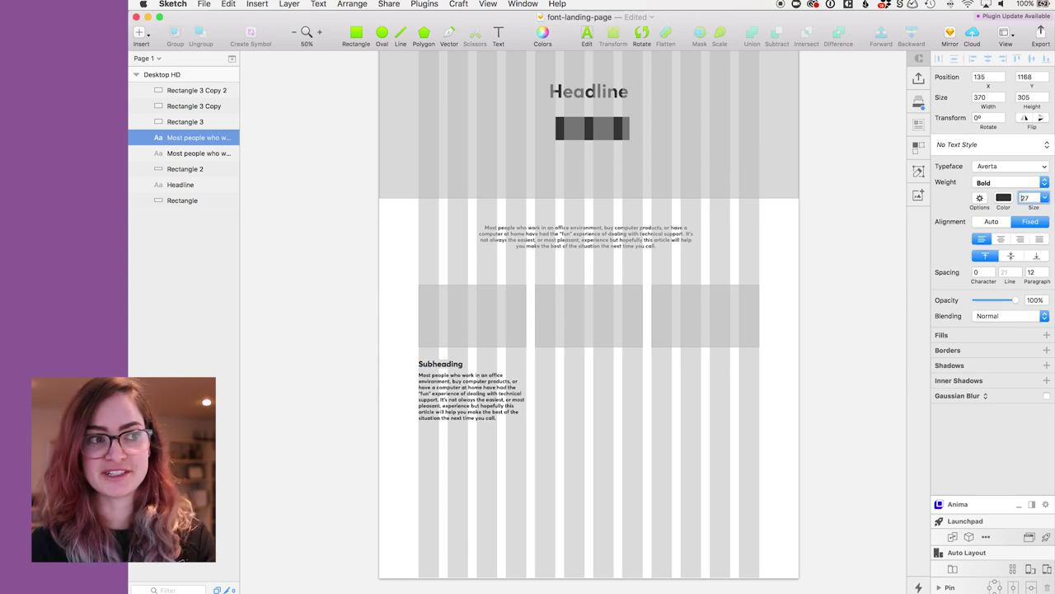
pyautogui.press('Return')
# Step: Shorten the text under the subheading so that it ends with "experience of dealing."
pyautogui.moveTo(486, 394); pyautogui.dragTo(520, 418)
pyautogui.write('.')
pyautogui.press('Escape')
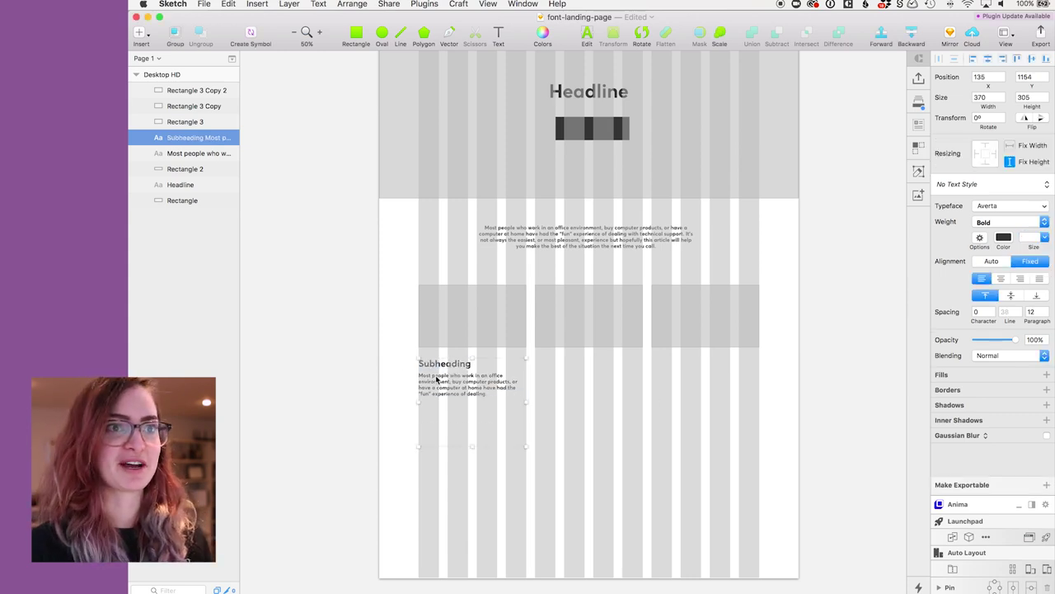
# Step: Duplicate the subheading text block under the second and third image rectangles
pyautogui.keyDown('alt'); pyautogui.moveTo(436, 378); pyautogui.dragTo(670, 384); pyautogui.keyUp('alt')
pyautogui.keyDown('shift'); pyautogui.click(627, 385); pyautogui.keyUp('shift')
pyautogui.keyDown('shift'); pyautogui.click(521, 400); pyautogui.keyUp('shift')
# Step: Extend the Desktop HD artboard downward to make room for more page sections
pyautogui.click(675, 446)
pyautogui.moveTo(589, 445); pyautogui.dragTo(586, 591)
pyautogui.scroll(3, 675, 445)
pyautogui.click(402, 83)
pyautogui.scroll(-6, 525, 244)
pyautogui.click(692, 268)
pyautogui.scroll(4, 692, 270)
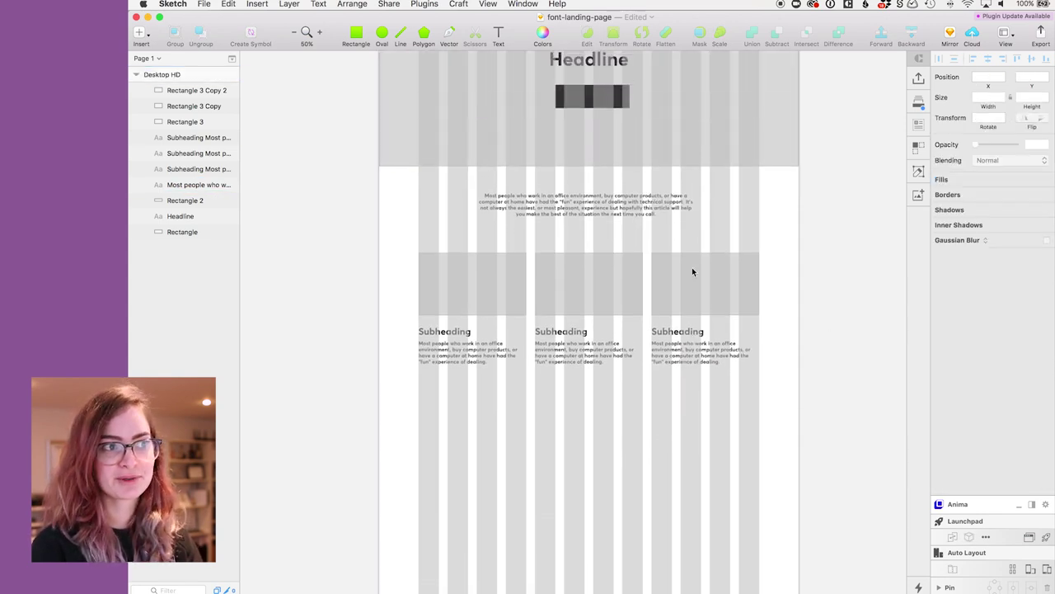
pyautogui.click(596, 202)
pyautogui.click(916, 126)
pyautogui.click(679, 186)
pyautogui.click(915, 125)
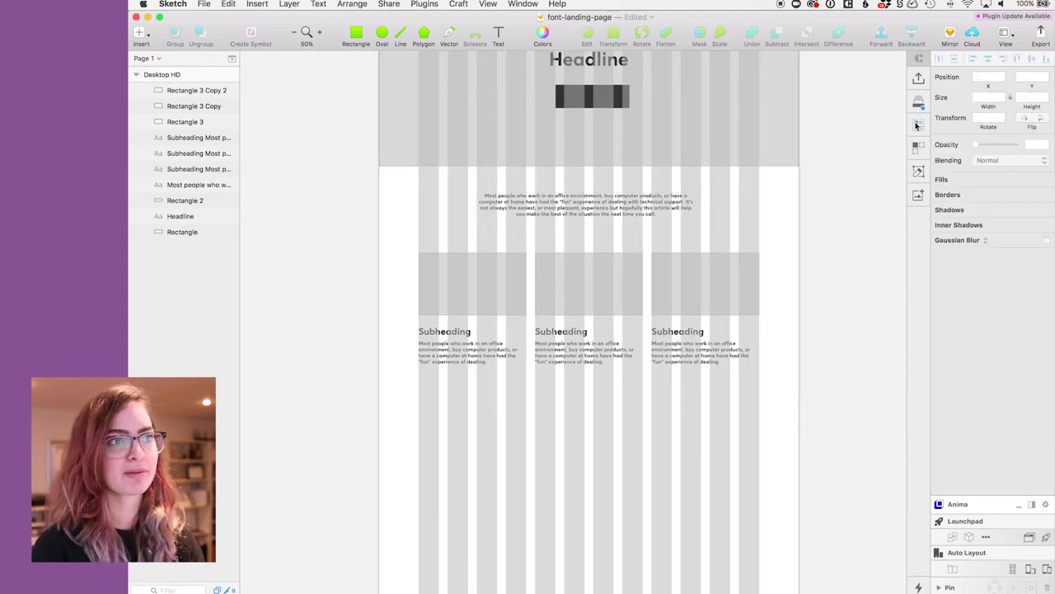
# Step: Duplicate the header rectangle below the three text columns and stretch it to a height of 859 px
pyautogui.scroll(-2, 528, 99)
pyautogui.keyDown('alt'); pyautogui.moveTo(464, 76); pyautogui.dragTo(476, 480); pyautogui.keyUp('alt')
pyautogui.scroll(-4, 476, 480)
pyautogui.moveTo(590, 393); pyautogui.dragTo(588, 466)
# Step: Copy the middle subheading block below the lower grey section and replace its text with three spaced "LINK" labels
pyautogui.click(575, 148)
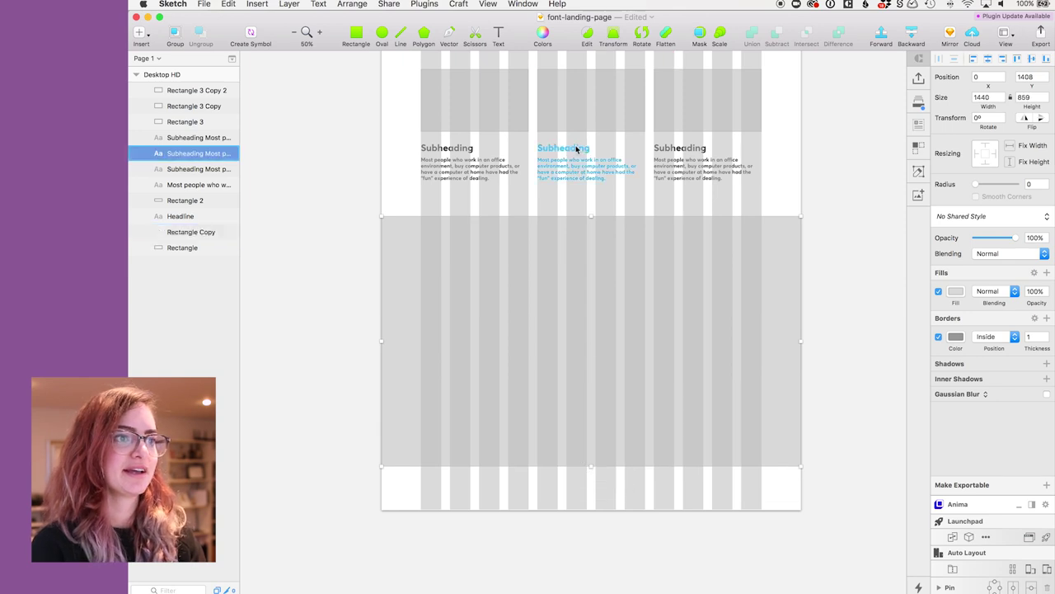
pyautogui.moveTo(577, 149); pyautogui.dragTo(576, 475)
pyautogui.press('Return')
pyautogui.write('LINK    LINK    ')
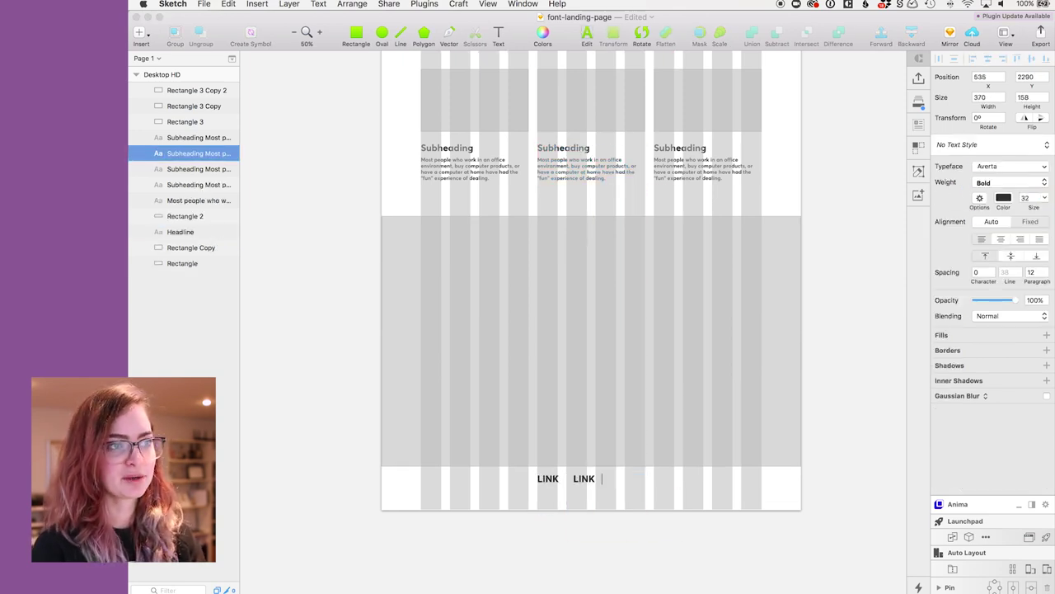
pyautogui.write('LINK')
pyautogui.press('Escape')
# Step: Centre-align the footer links, set them to size 22 and move them slightly lower in the footer
pyautogui.click(1000, 278)
pyautogui.click(1025, 236)
pyautogui.write('22')
pyautogui.press('Return')
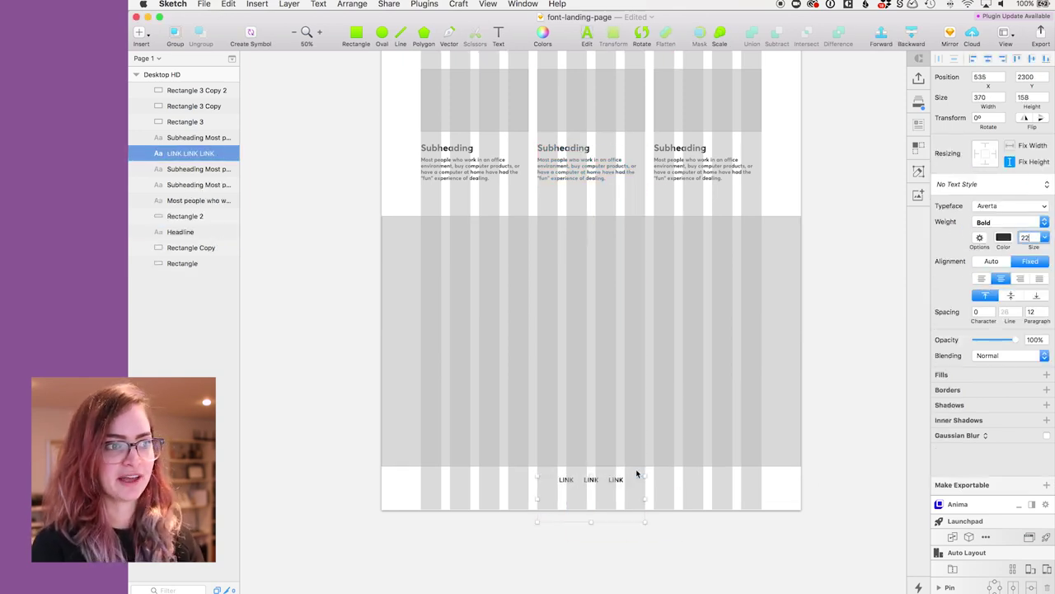
pyautogui.moveTo(614, 479); pyautogui.dragTo(615, 489)
# Step: Copy a subheading block into the lower grey section, set its heading to size 52 and widen the block to 570 px
pyautogui.click(843, 302)
pyautogui.keyDown('alt'); pyautogui.moveTo(590, 165); pyautogui.dragTo(673, 275); pyautogui.keyUp('alt')
pyautogui.click(1026, 197)
pyautogui.write('52')
pyautogui.press('Return')
pyautogui.press('Escape')
pyautogui.moveTo(538, 269); pyautogui.dragTo(509, 269)
# Step: Draw a card rectangle about 370 by 414 px below the large subheading and fill it with white
pyautogui.click(355, 35)
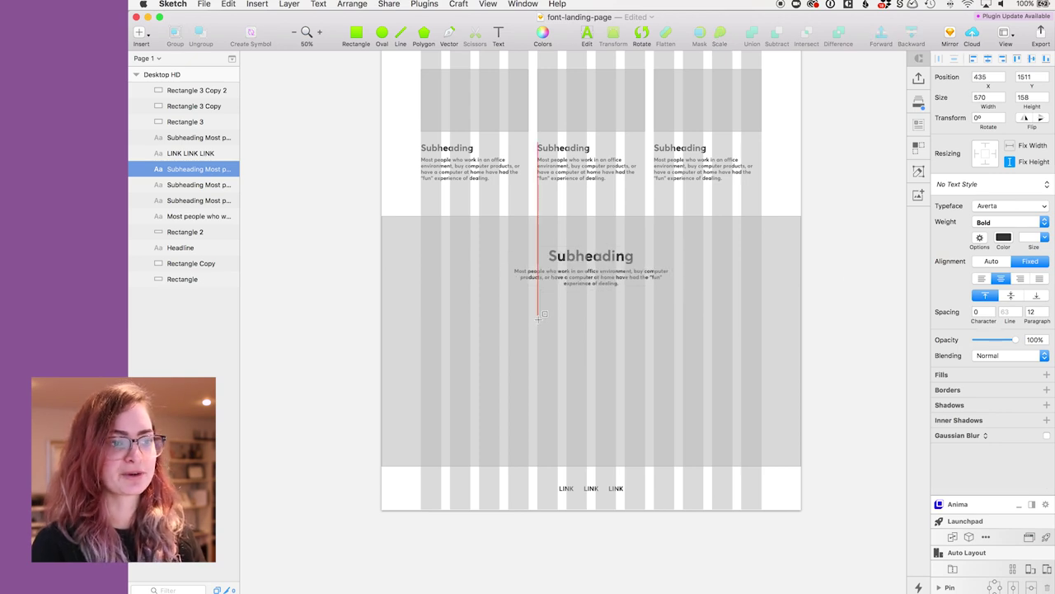
pyautogui.moveTo(537, 322); pyautogui.dragTo(647, 442)
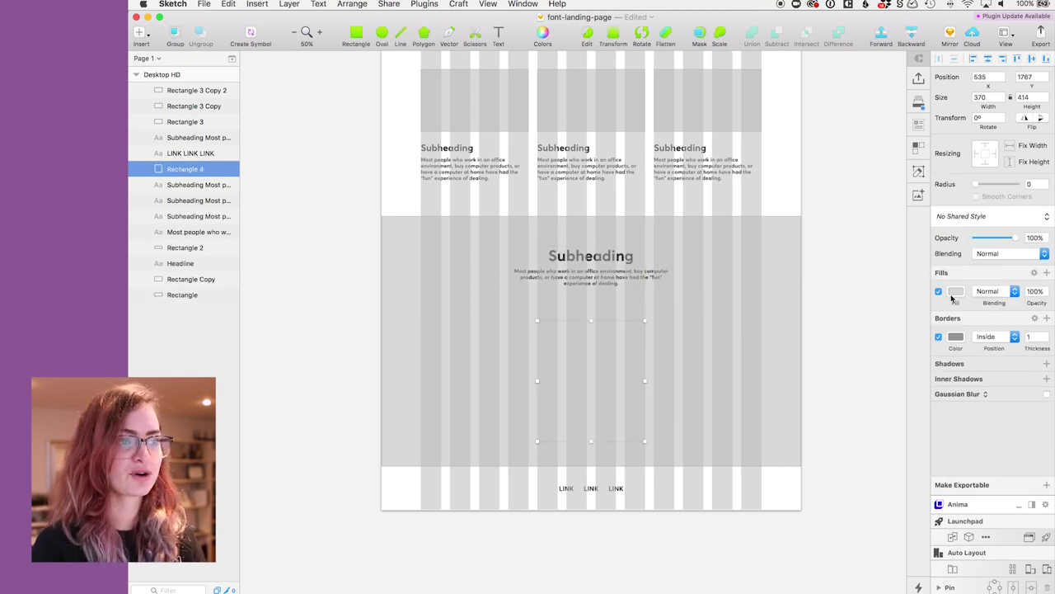
pyautogui.click(953, 292)
pyautogui.click(1015, 493)
# Step: Build three cards of increasing height, each with a centred "Subheading" and a list of one, two or three items
pyautogui.moveTo(575, 349); pyautogui.dragTo(690, 350)
pyautogui.moveTo(567, 351)
pyautogui.mouseDown()
pyautogui.moveTo(538, 350)
pyautogui.moveTo(558, 363)
pyautogui.mouseUp()
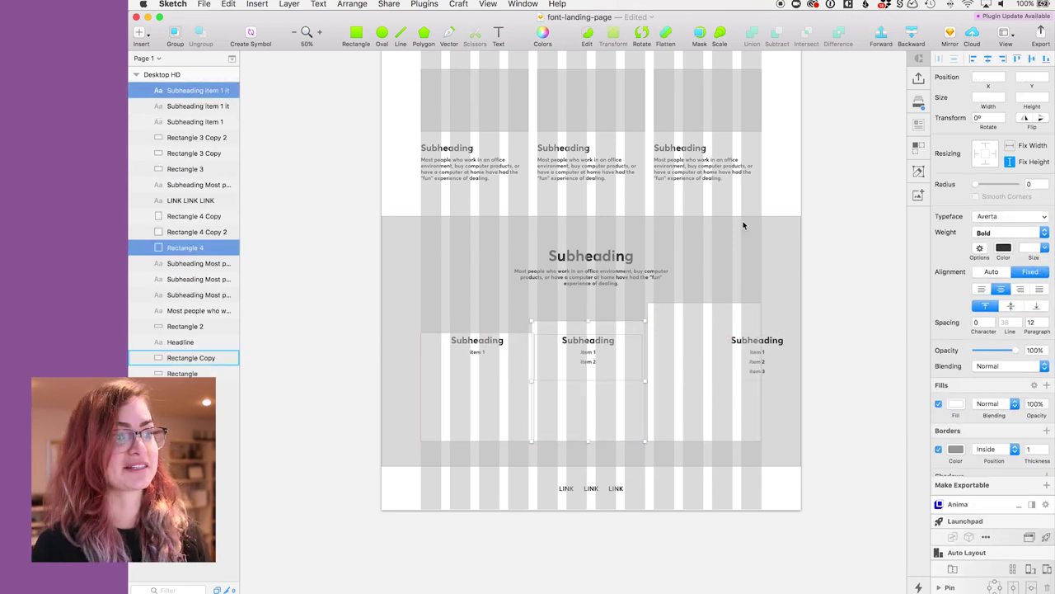
pyautogui.moveTo(604, 327); pyautogui.dragTo(575, 335)
pyautogui.click(718, 313)
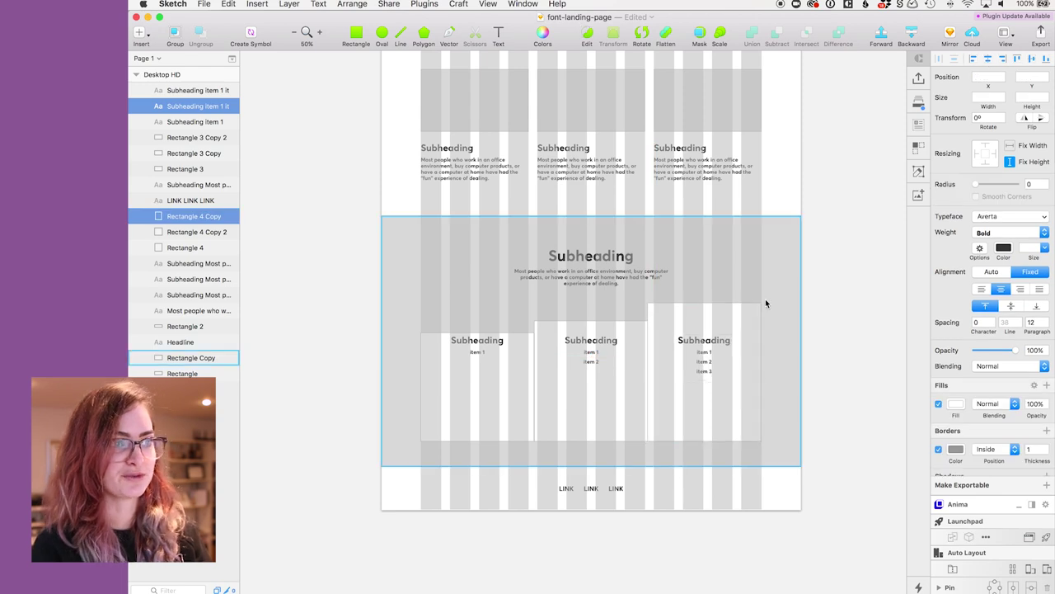
# Step: Shift the text of the three cards vertically so each subheading sits just below its own card's upper edge
pyautogui.moveTo(502, 341); pyautogui.dragTo(502, 351)
pyautogui.moveTo(585, 343); pyautogui.dragTo(585, 338)
pyautogui.click(698, 342)
pyautogui.moveTo(697, 347); pyautogui.dragTo(697, 322)
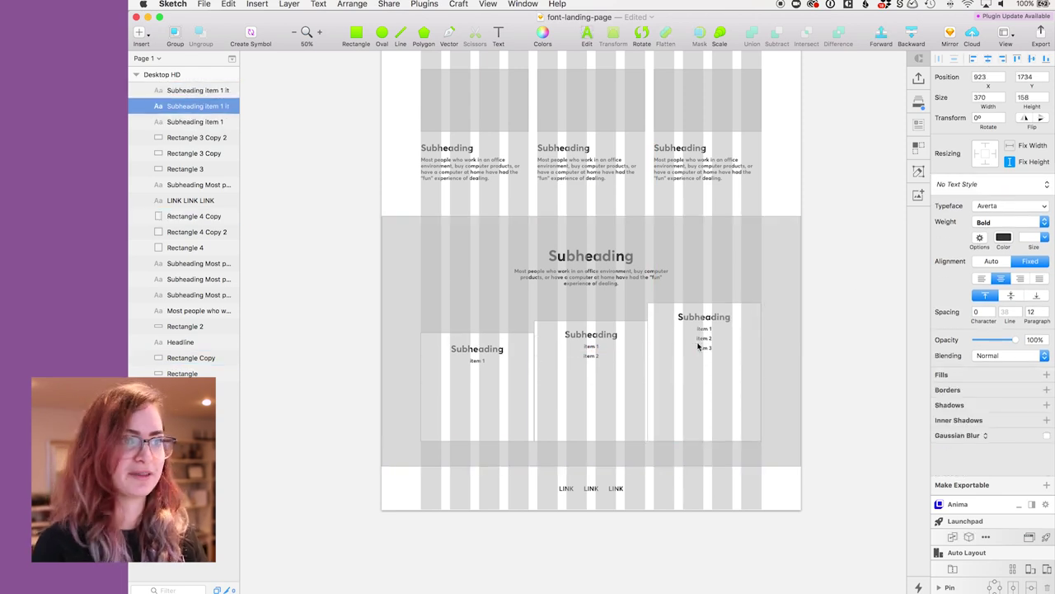
pyautogui.click(859, 269)
# Step: Review the wireframe's header, button, feature columns and card section
pyautogui.scroll(5, 858, 268)
pyautogui.scroll(-4, 859, 273)
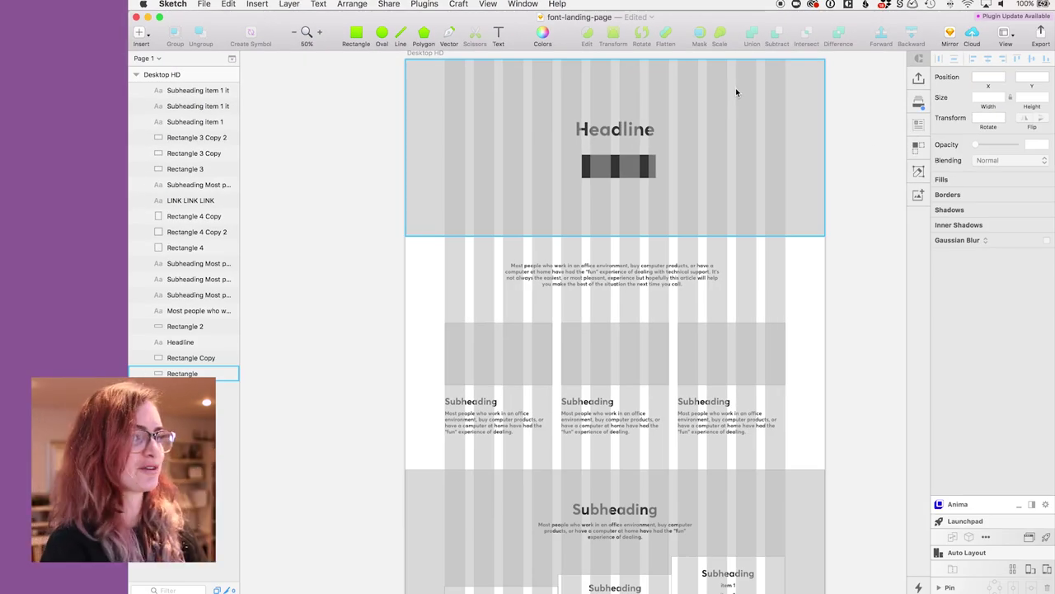
pyautogui.scroll(-5, 857, 228)
pyautogui.click(631, 194)
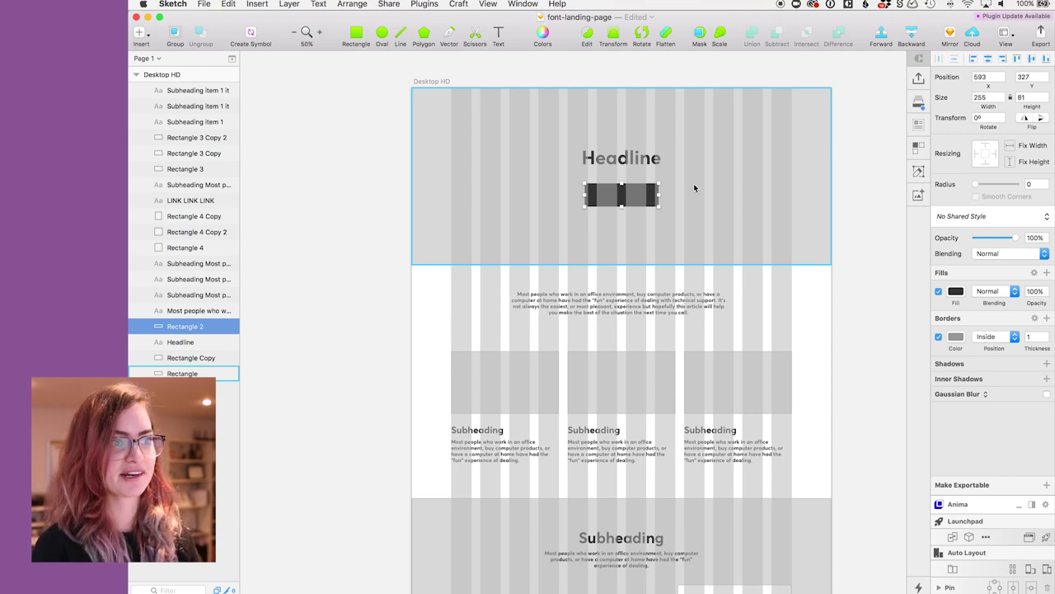
pyautogui.click(865, 282)
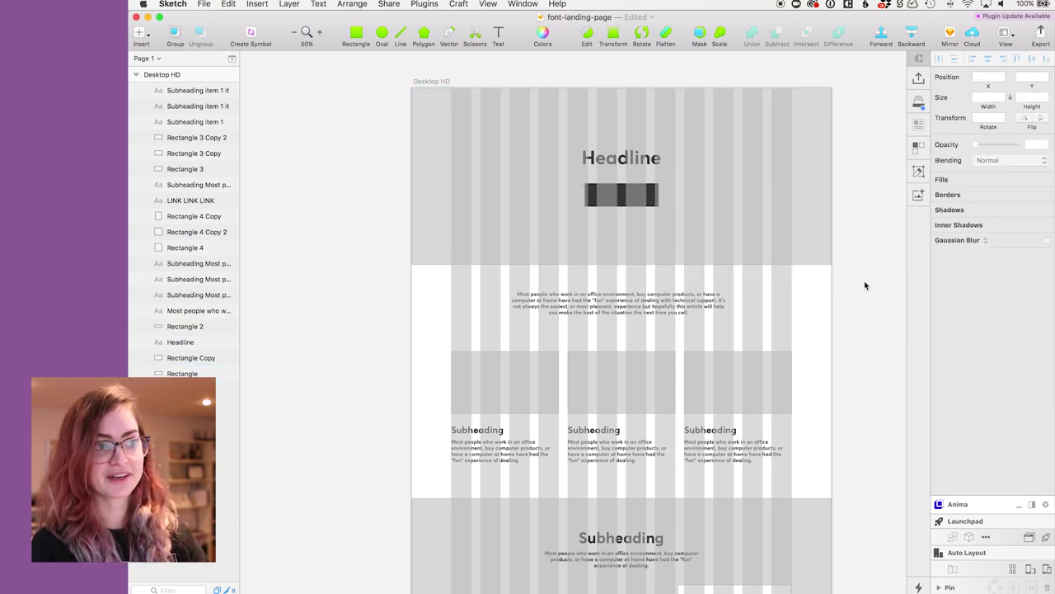
pyautogui.scroll(-5, 611, 337)
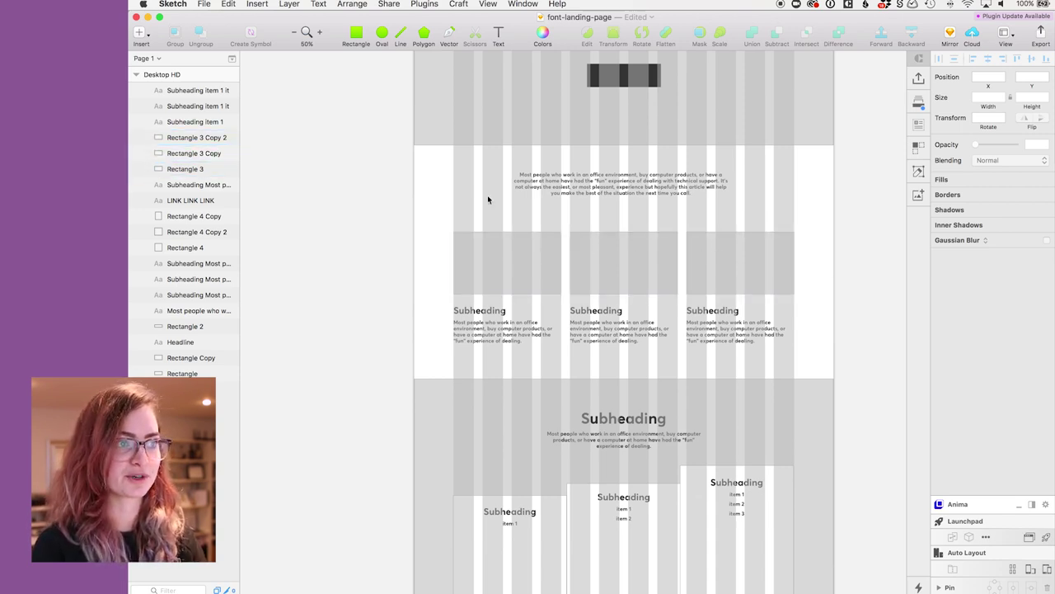
pyautogui.scroll(7, 513, 213)
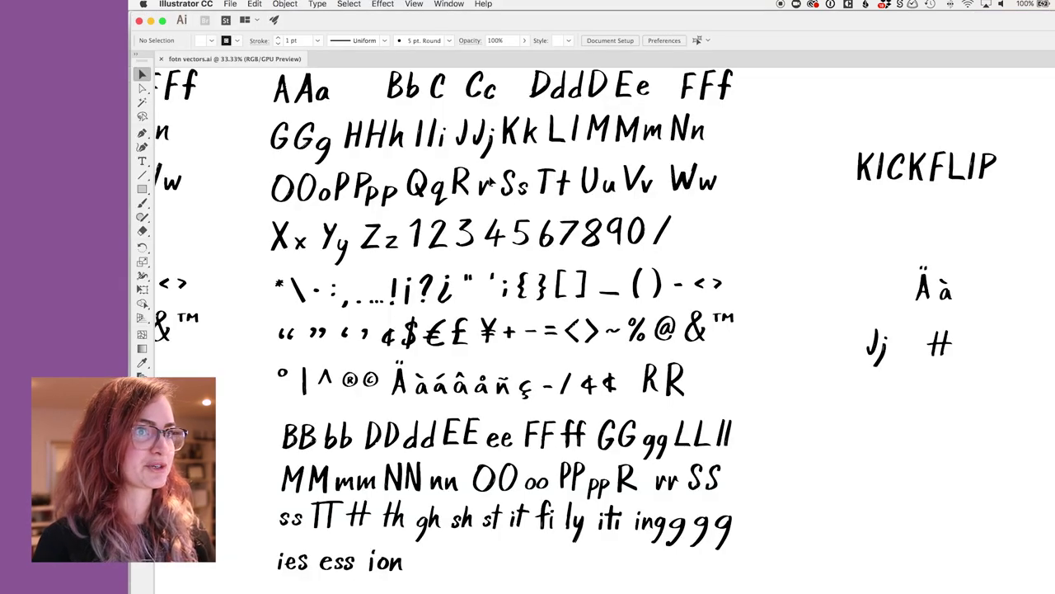
# Step: Locate the KICKFLIP lettering beside the handwritten alphabet and copy its vector letters
pyautogui.hscroll(3, 491, 181)
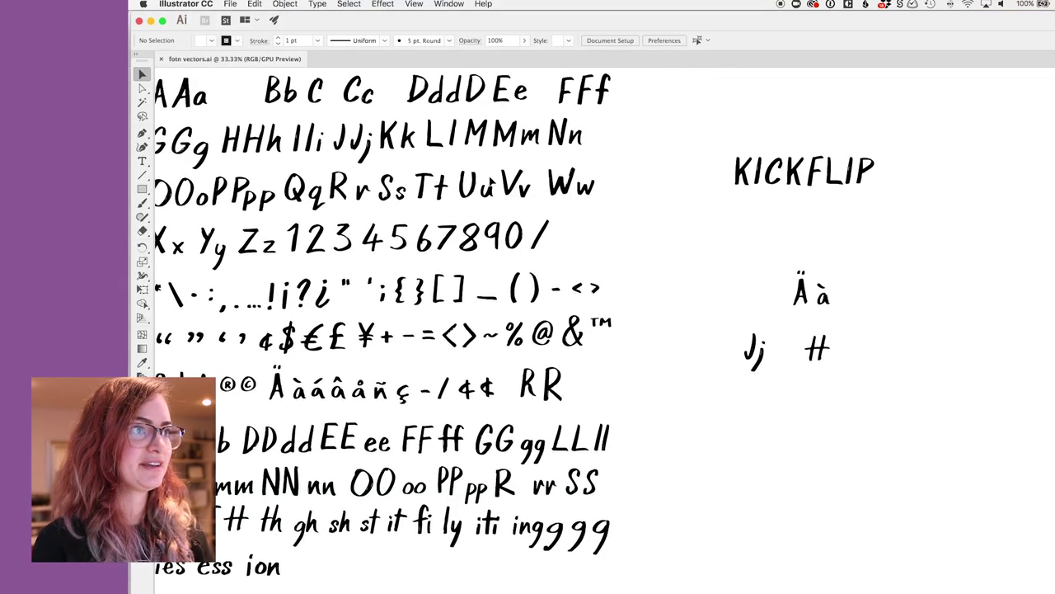
pyautogui.hscroll(-6, 491, 181)
pyautogui.hscroll(1, 490, 181)
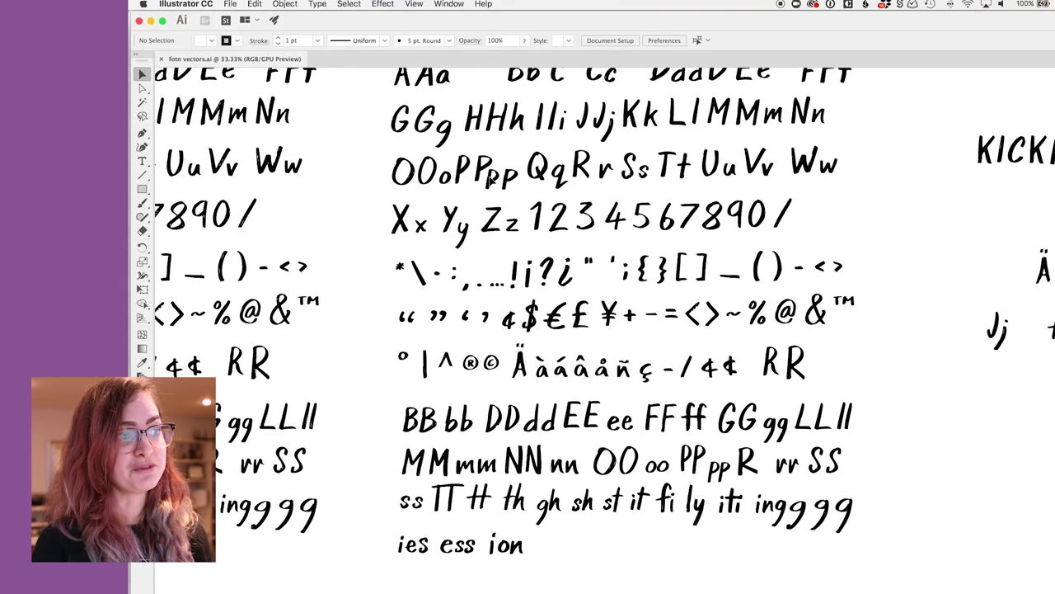
pyautogui.hscroll(3, 489, 178)
pyautogui.scroll(1, 489, 177)
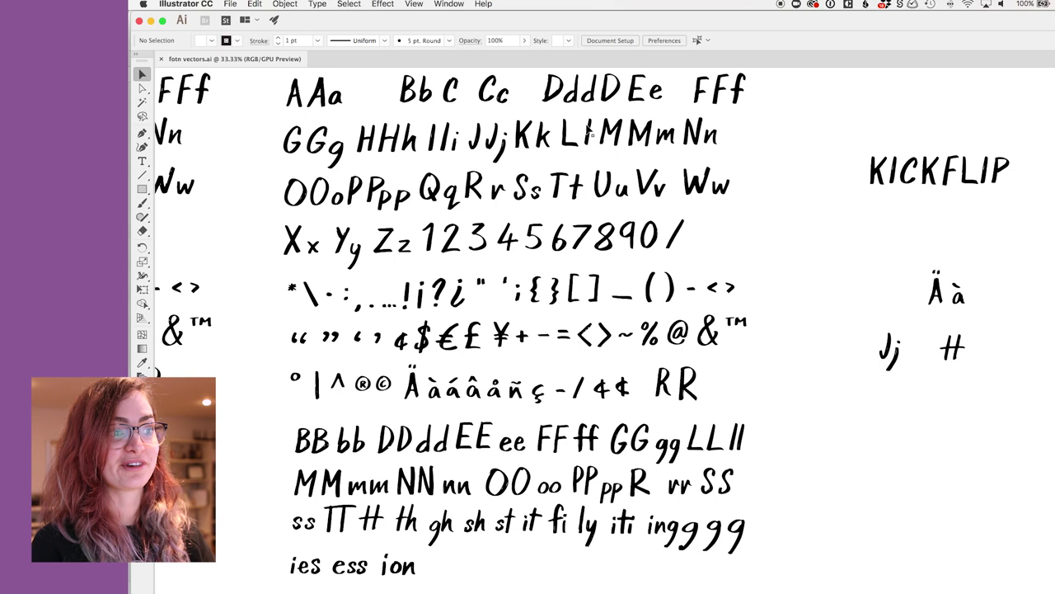
pyautogui.hscroll(3, 862, 130)
pyautogui.scroll(1, 862, 130)
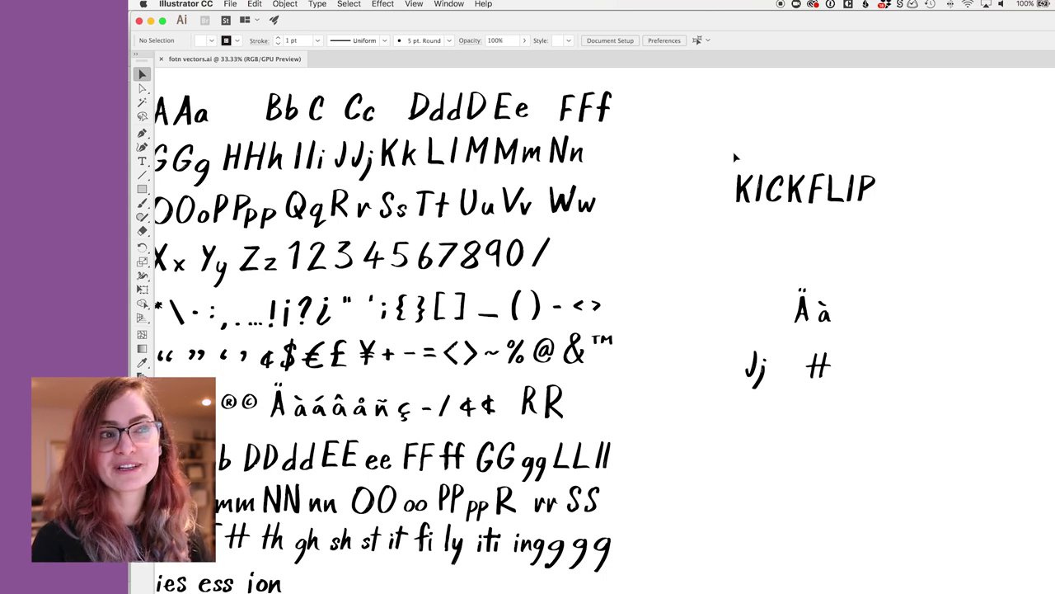
pyautogui.moveTo(733, 151); pyautogui.dragTo(886, 216)
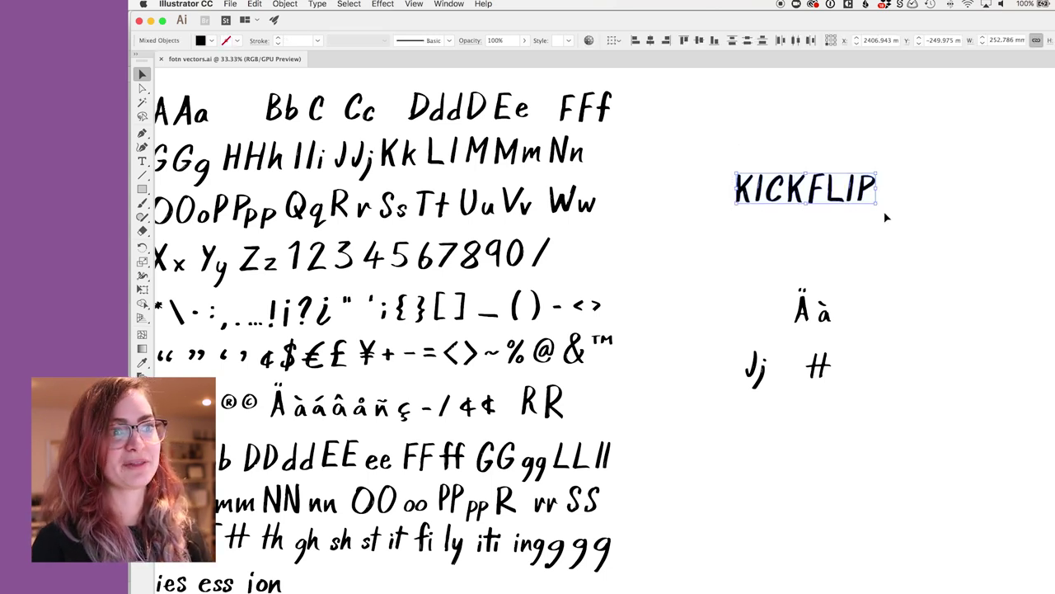
pyautogui.press('super+c')
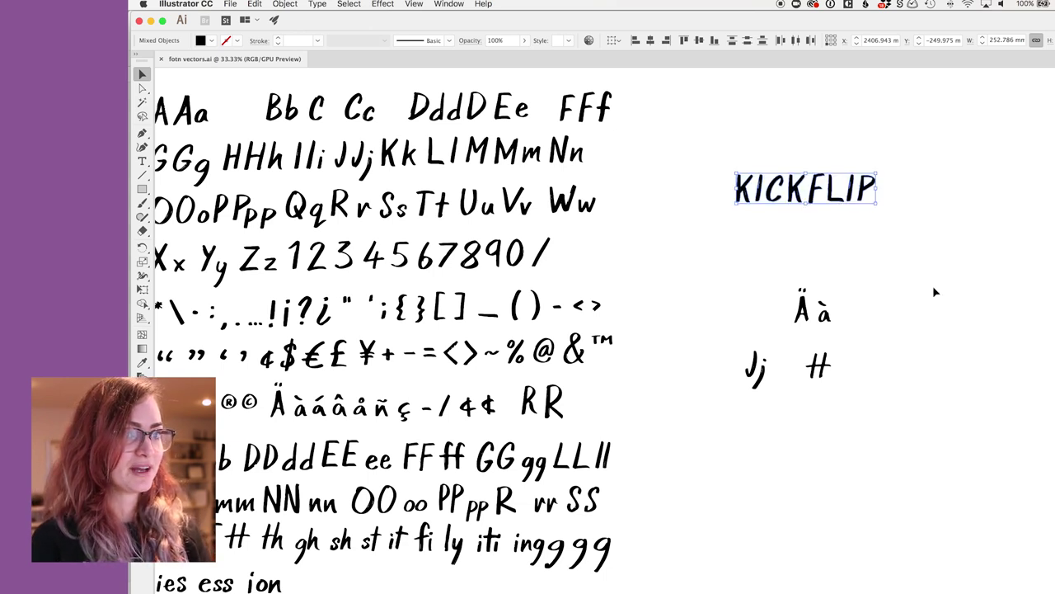
# Step: Switch to Sketch, paste the KICKFLIP lettering into the landing page's header and centre it horizontally
pyautogui.click(423, 587)
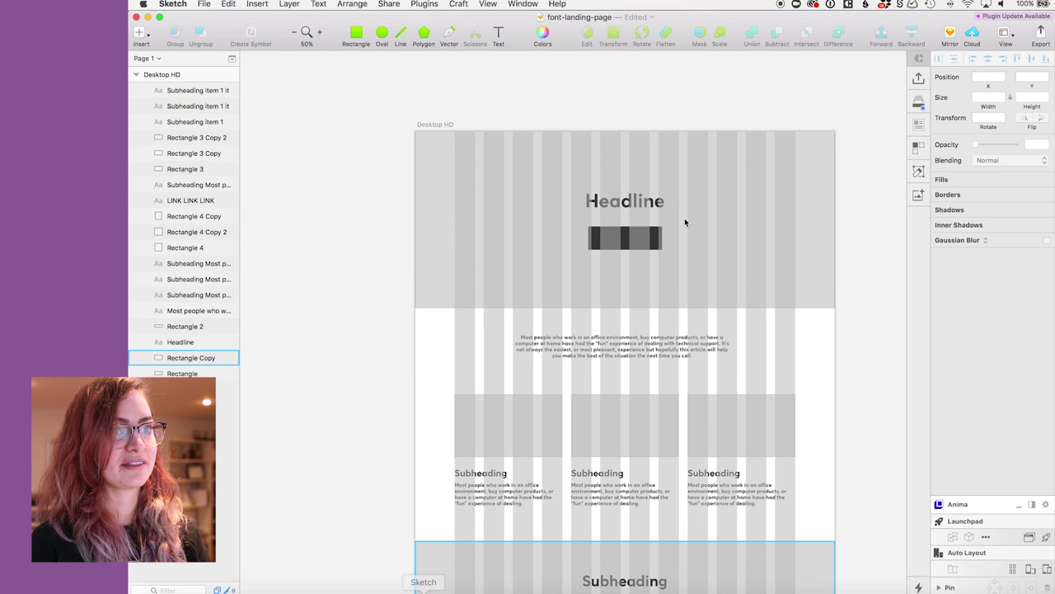
pyautogui.press('super+v')
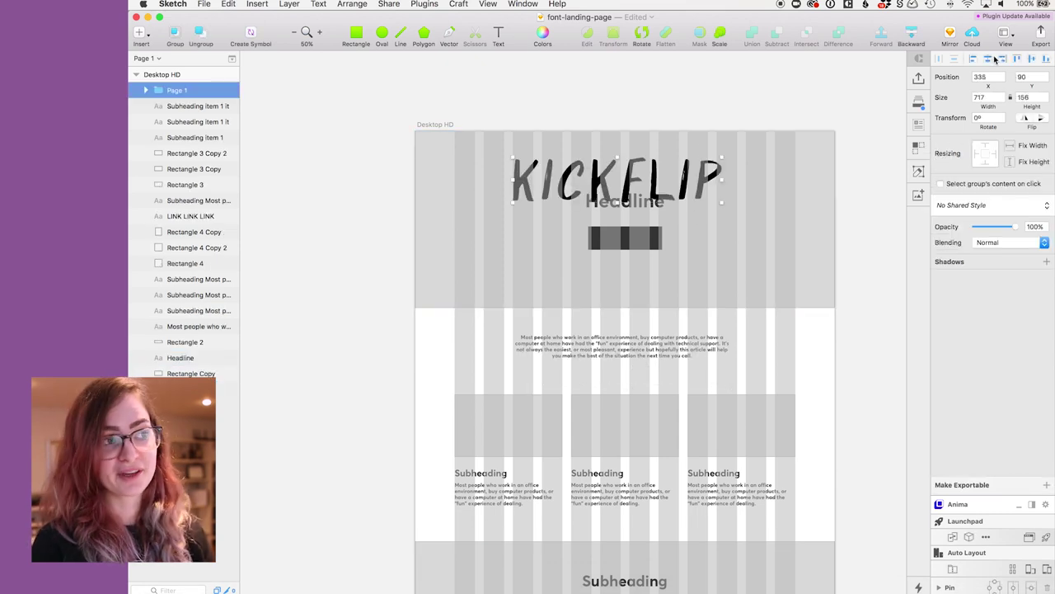
pyautogui.click(994, 58)
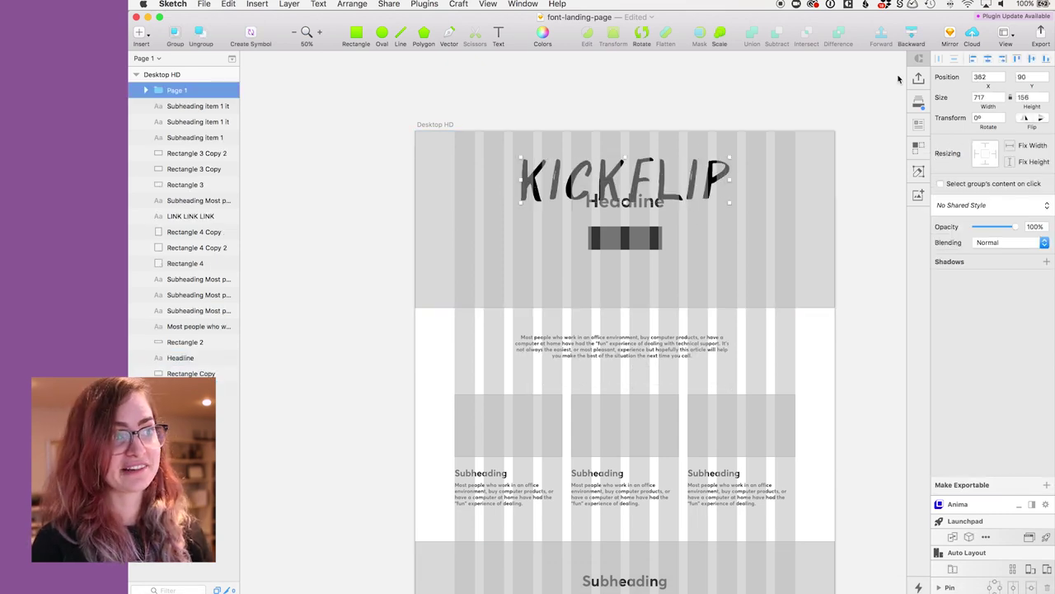
# Step: Take the letter P out of its masked group in the KICKFLIP lettering and delete the leftover clip group
pyautogui.click(145, 89)
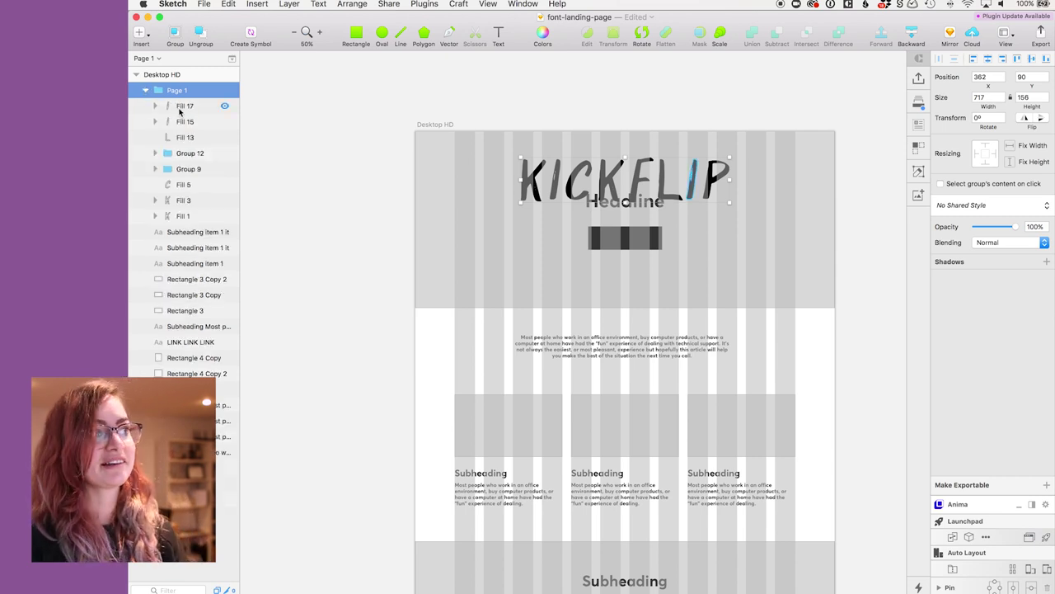
pyautogui.click(154, 168)
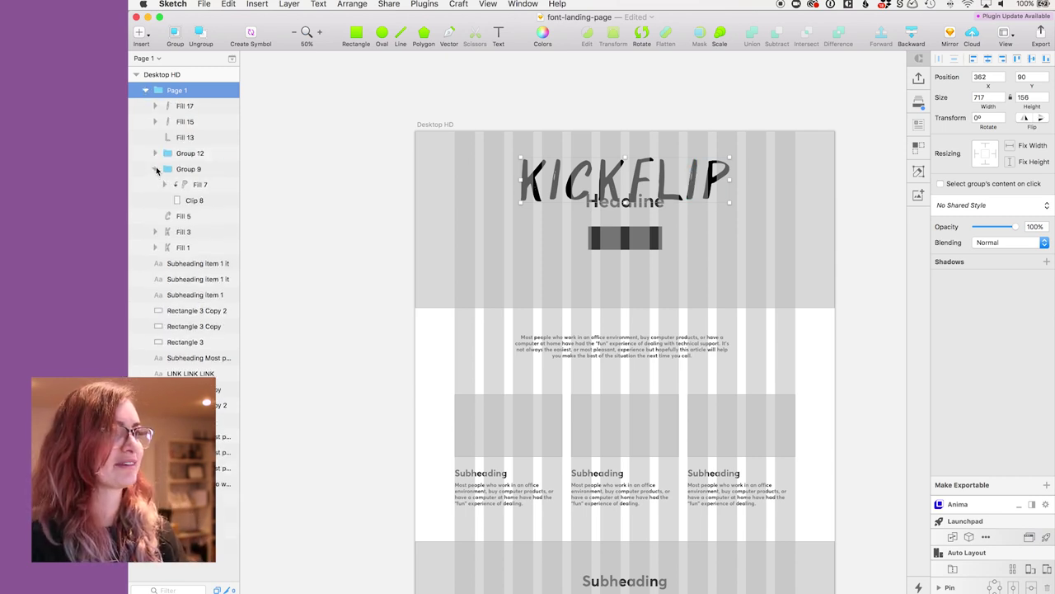
pyautogui.click(193, 185)
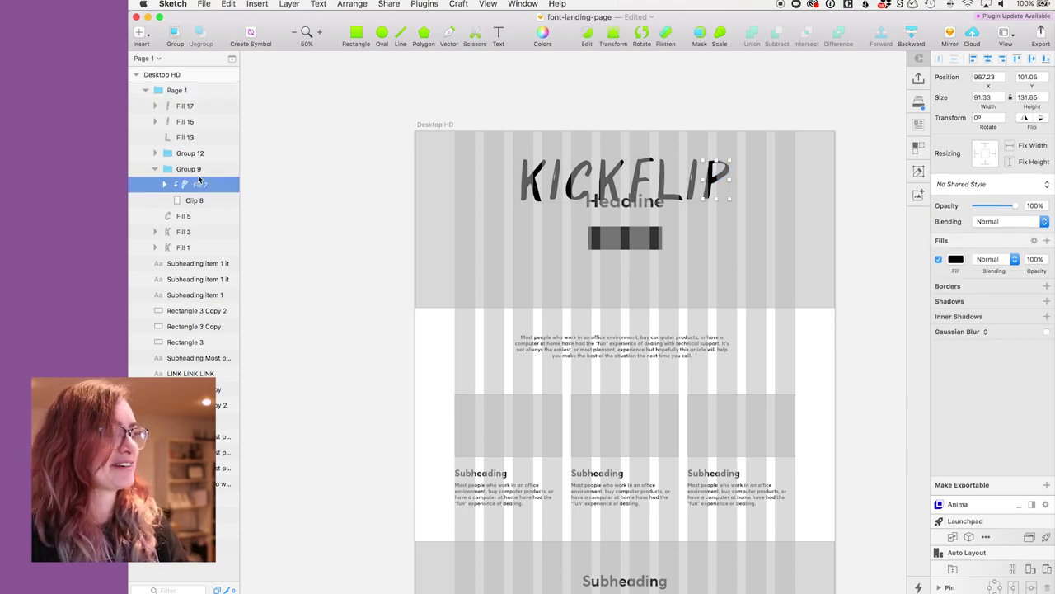
pyautogui.moveTo(197, 188); pyautogui.dragTo(189, 169)
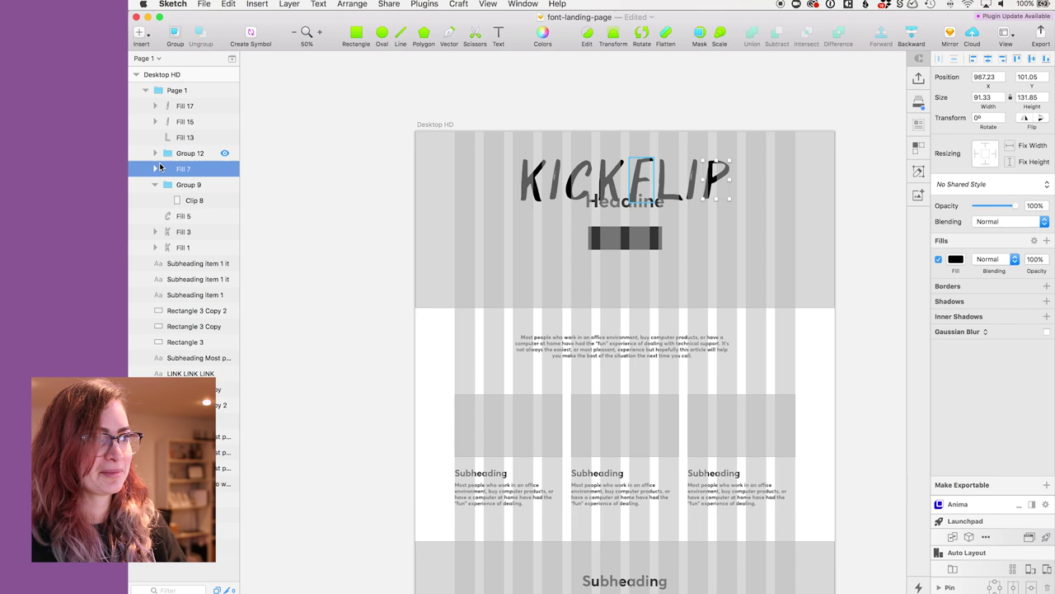
pyautogui.click(181, 187)
pyautogui.press('Delete')
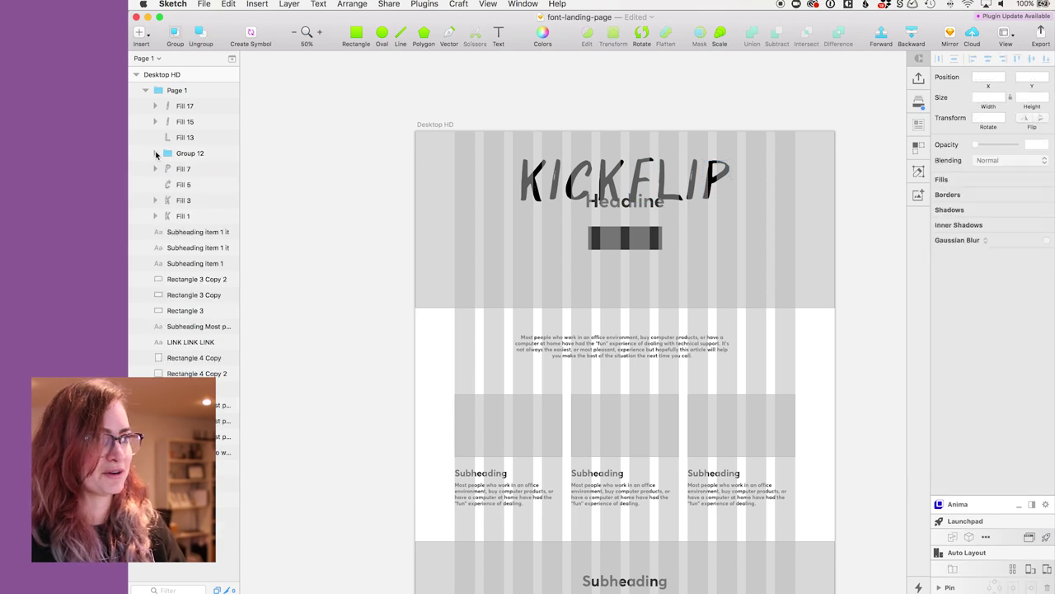
# Step: Take the letter F out of its masked group and delete the leftover group with its clip shape
pyautogui.click(155, 153)
pyautogui.click(197, 168)
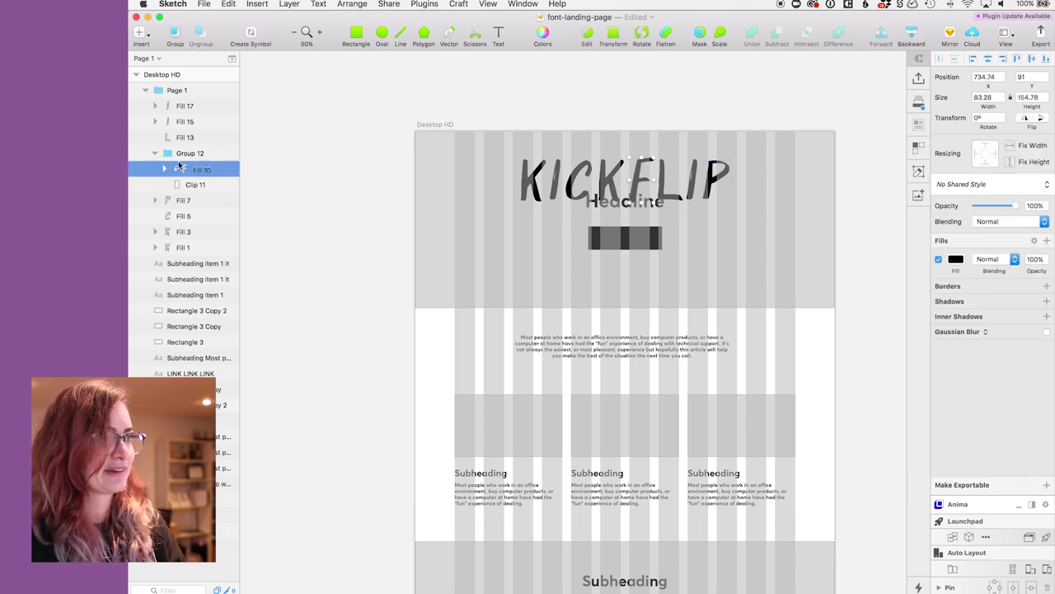
pyautogui.moveTo(177, 168); pyautogui.dragTo(177, 150)
pyautogui.click(184, 170)
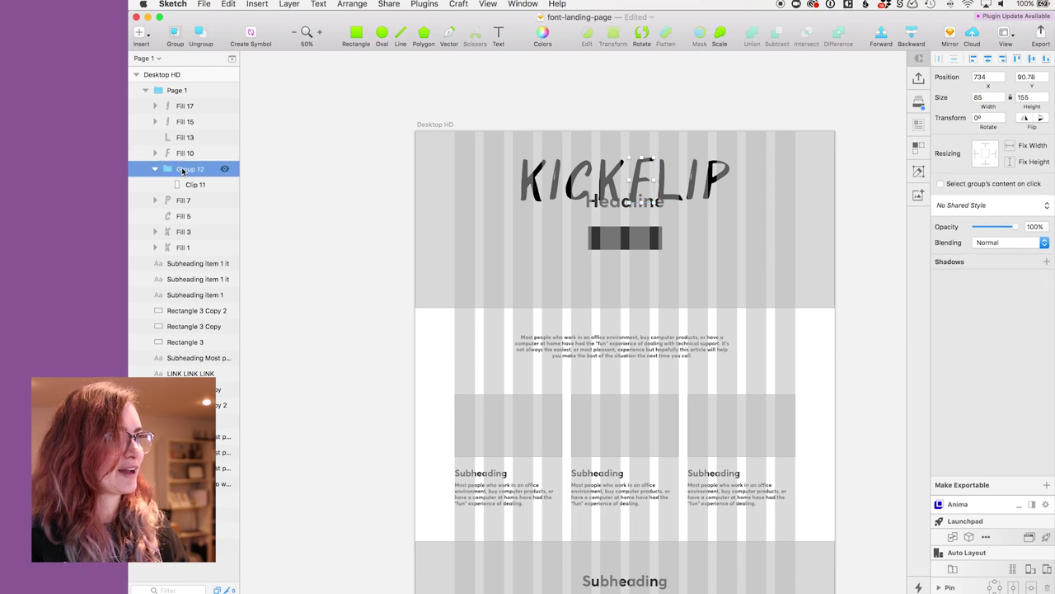
pyautogui.press('Delete')
# Step: Scale the KICKFLIP lettering down to 497 by 108 px and lower it to Y 175, above the button
pyautogui.click(177, 90)
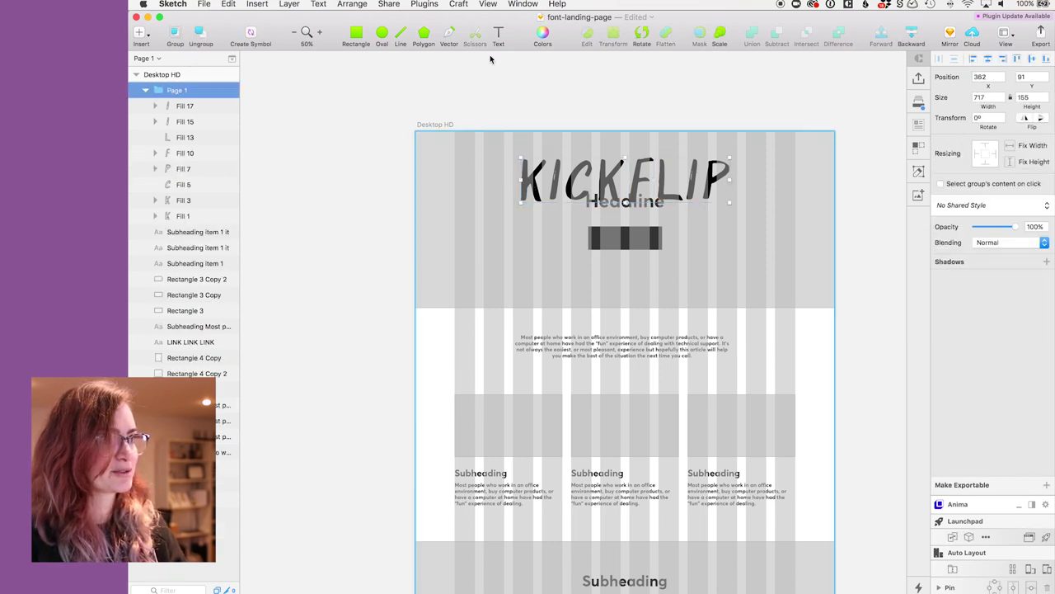
pyautogui.moveTo(730, 157); pyautogui.dragTo(667, 172)
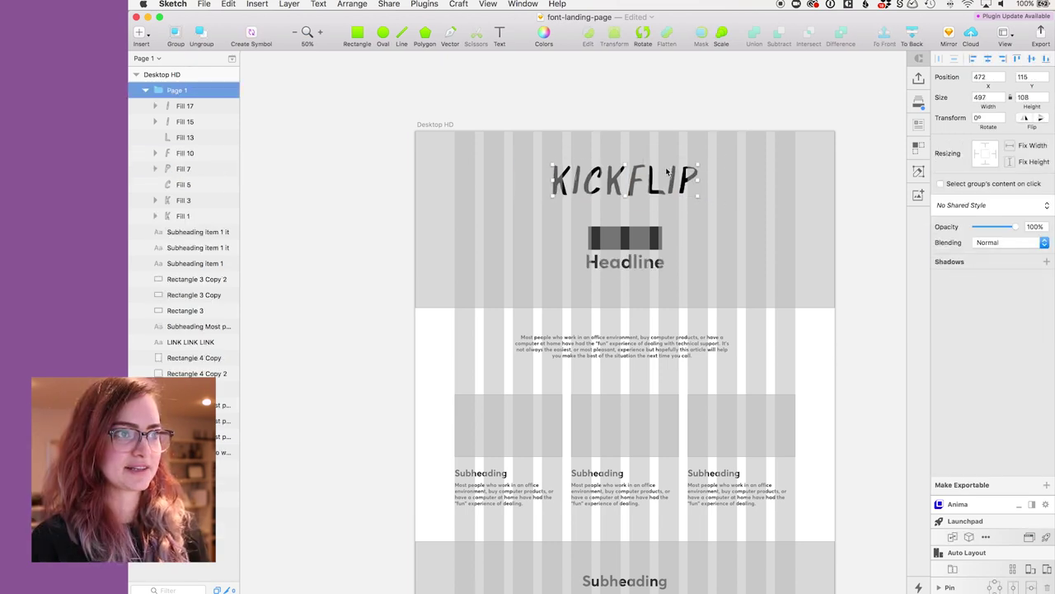
pyautogui.hotkey('shift', 'Down')
pyautogui.hotkey('shift', 'Down')
pyautogui.hotkey('shift', 'Down')
pyautogui.hotkey('shift', 'Down')
pyautogui.hotkey('shift', 'Down')
pyautogui.hotkey('shift', 'Down')
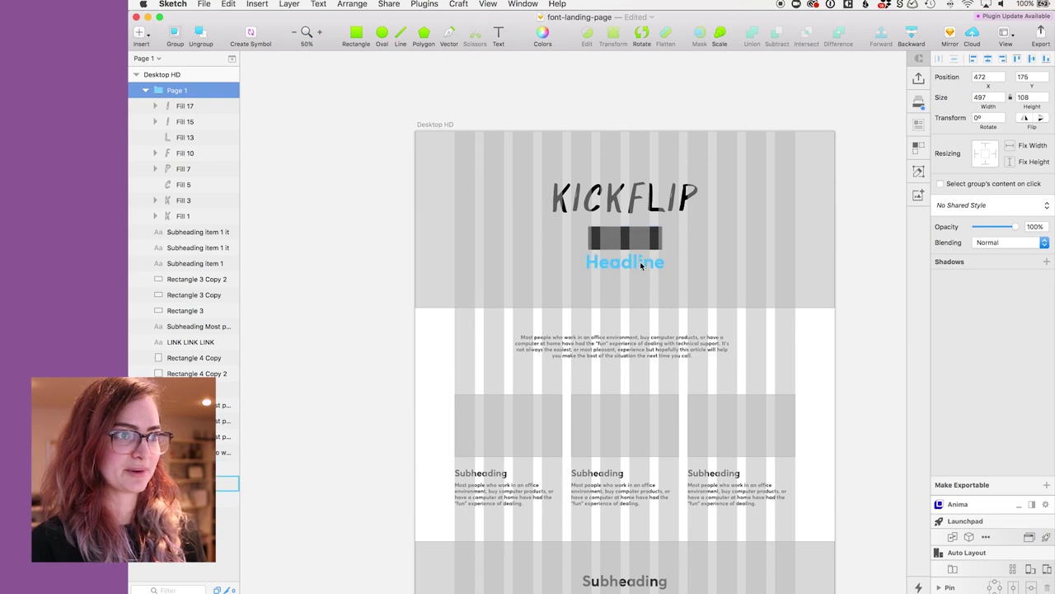
# Step: Place the headline between the lettering and the button, and set its text to size 35 in Regular weight
pyautogui.moveTo(636, 240)
pyautogui.mouseDown()
pyautogui.moveTo(635, 290)
pyautogui.moveTo(635, 236)
pyautogui.mouseUp()
pyautogui.moveTo(643, 281); pyautogui.dragTo(643, 256)
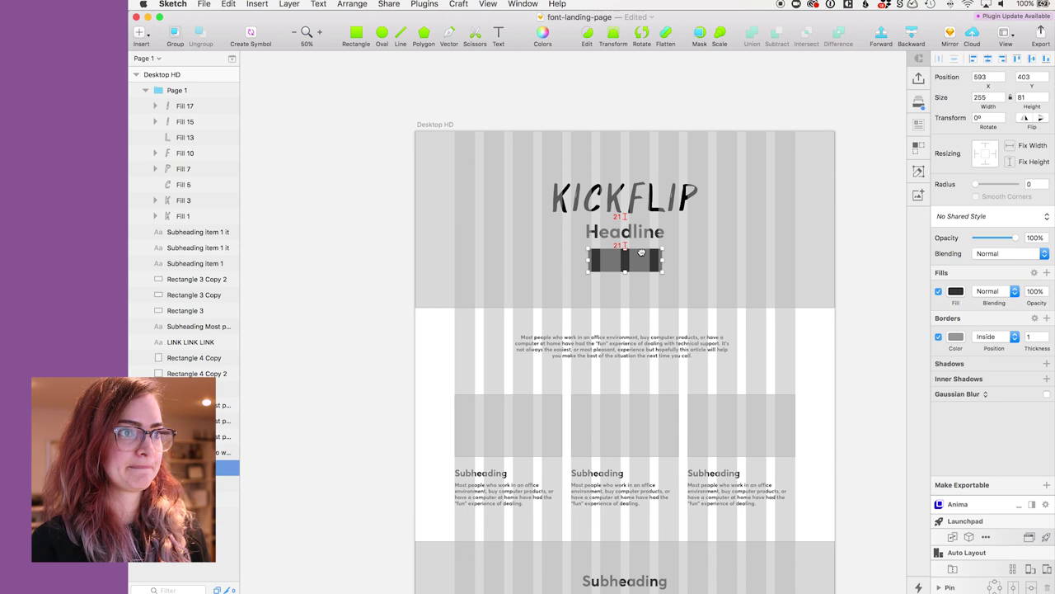
pyautogui.click(640, 240)
pyautogui.click(1027, 236)
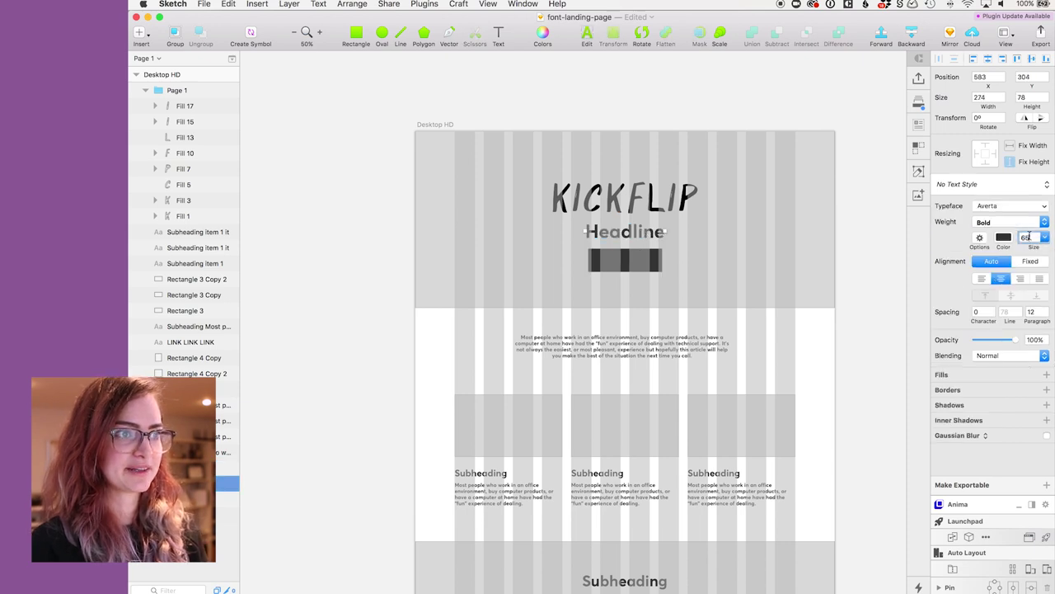
pyautogui.hotkey('shift', 'Down')
pyautogui.hotkey('shift', 'Down')
pyautogui.hotkey('shift', 'Down')
pyautogui.press('super+b')
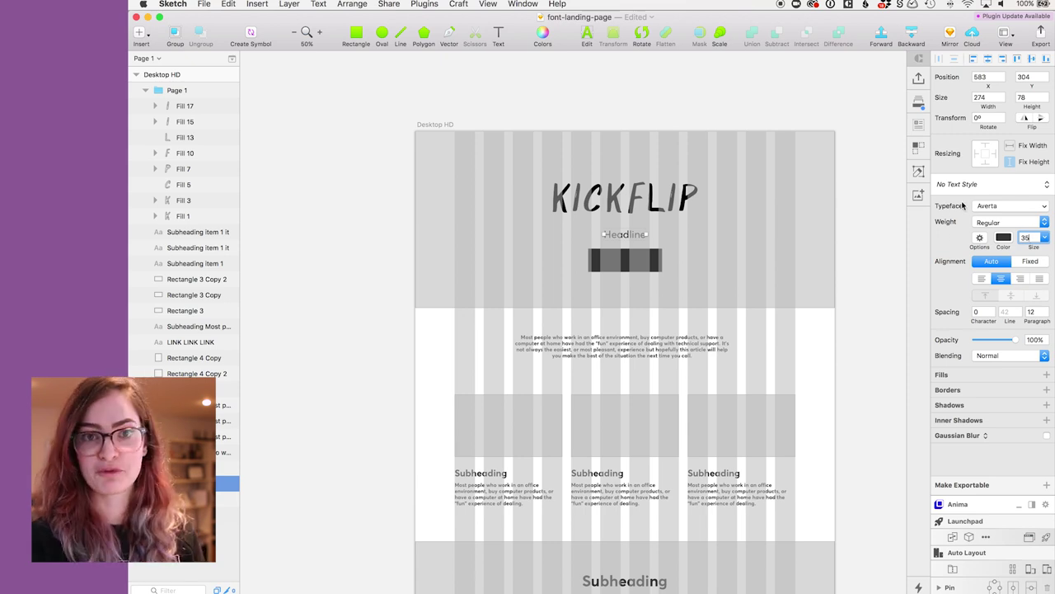
# Step: Replace the headline text with "A hand lettered brush sans serif font" and set its size to 25
pyautogui.click(641, 200)
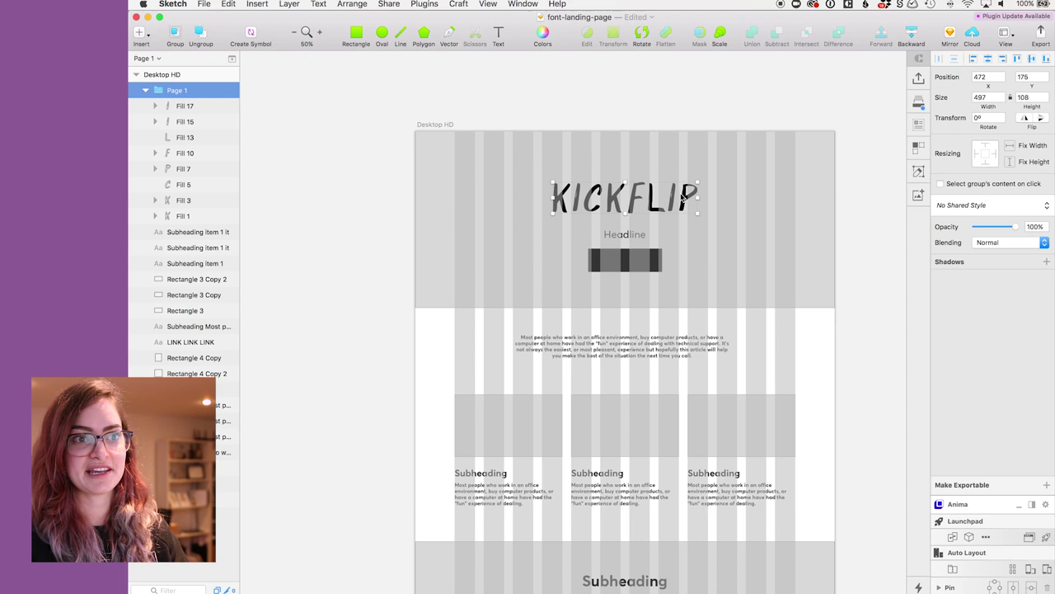
pyautogui.click(626, 236)
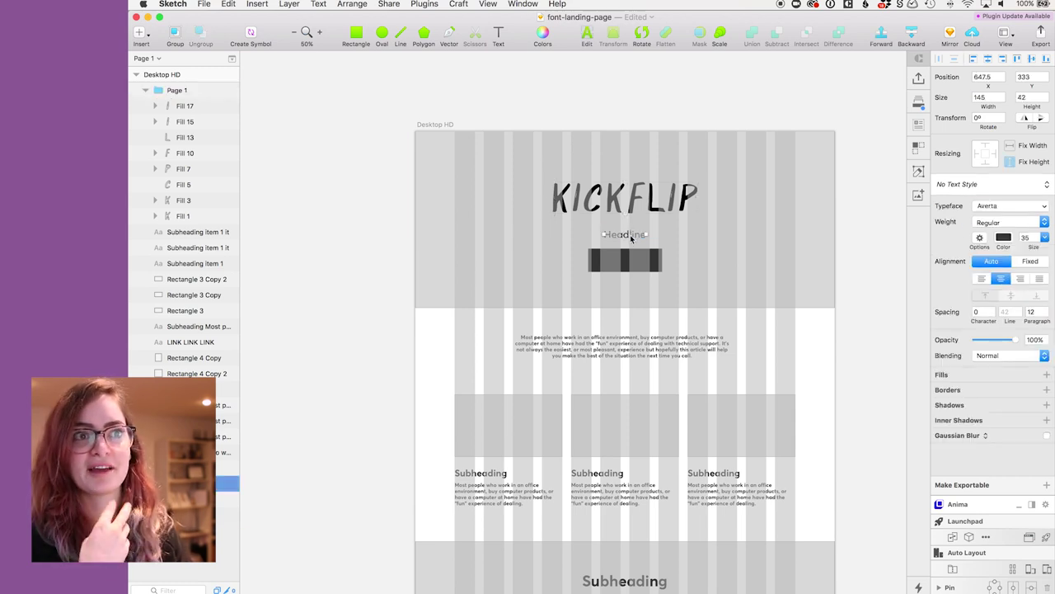
pyautogui.doubleClick(630, 238)
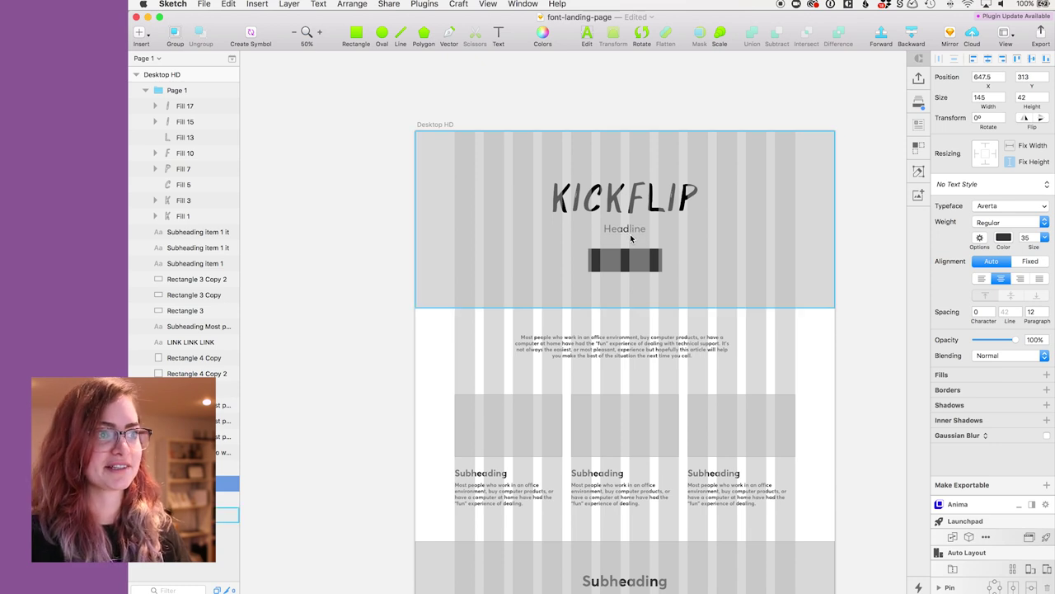
pyautogui.write('A hand lettered brush sans')
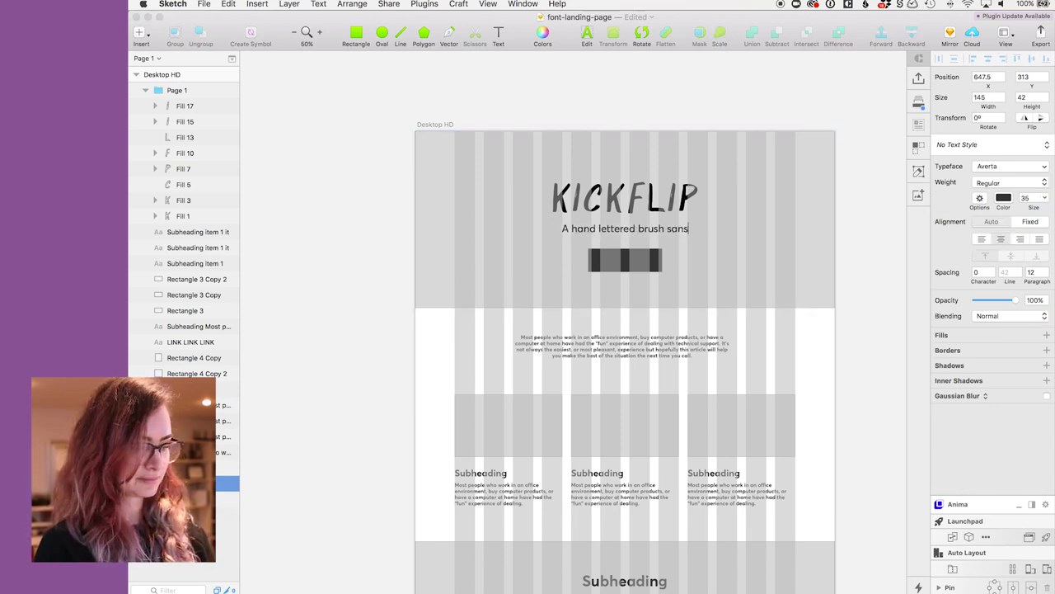
pyautogui.write(' serif font')
pyautogui.press('Escape')
pyautogui.click(1025, 238)
pyautogui.write('25')
pyautogui.press('Return')
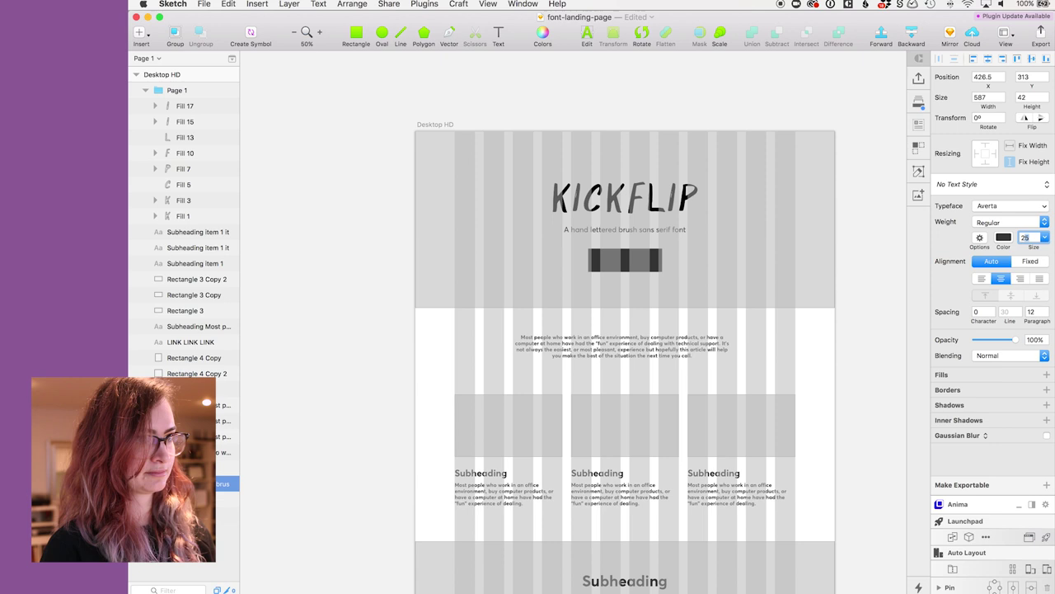
pyautogui.click(647, 266)
# Step: Duplicate the tagline onto the dark button as a white label reading "PURCHASE NOW"
pyautogui.click(632, 231)
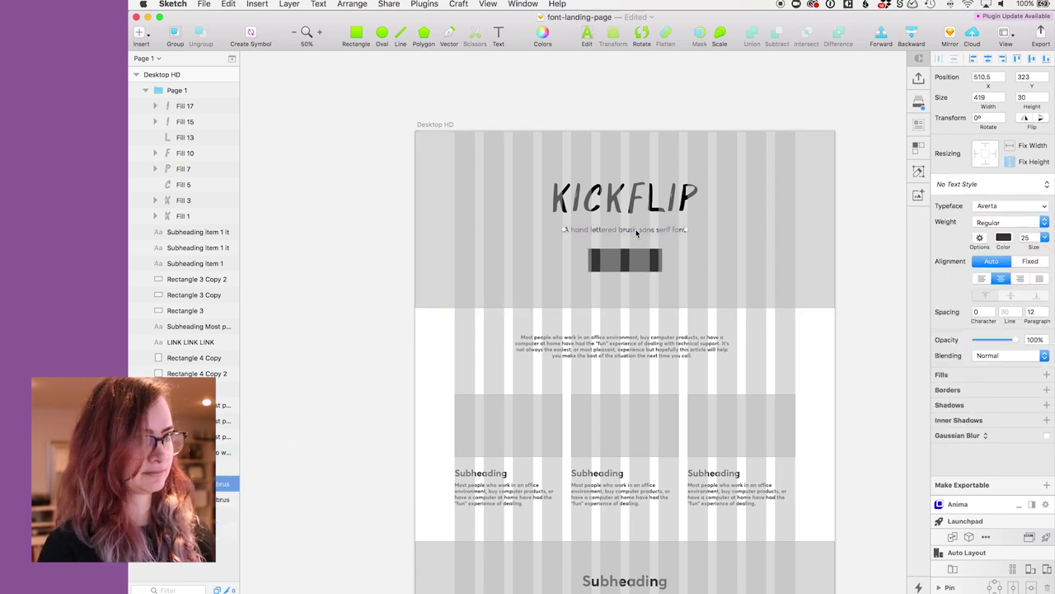
pyautogui.keyDown('alt'); pyautogui.moveTo(635, 231); pyautogui.dragTo(639, 261); pyautogui.keyUp('alt')
pyautogui.click(1003, 237)
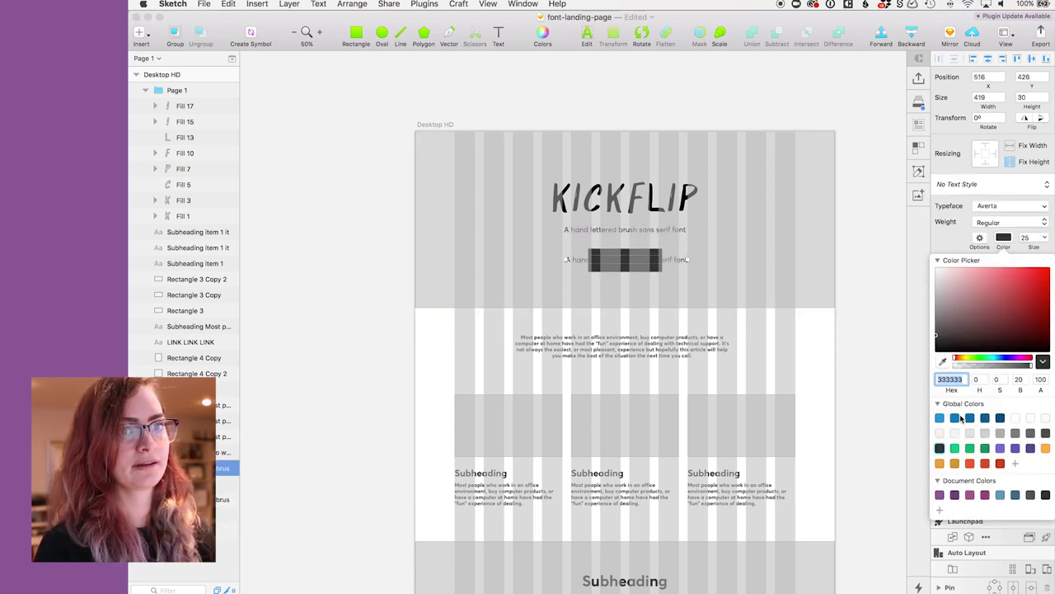
pyautogui.click(1015, 418)
pyautogui.doubleClick(633, 257)
pyautogui.write('PURCHASE NOW')
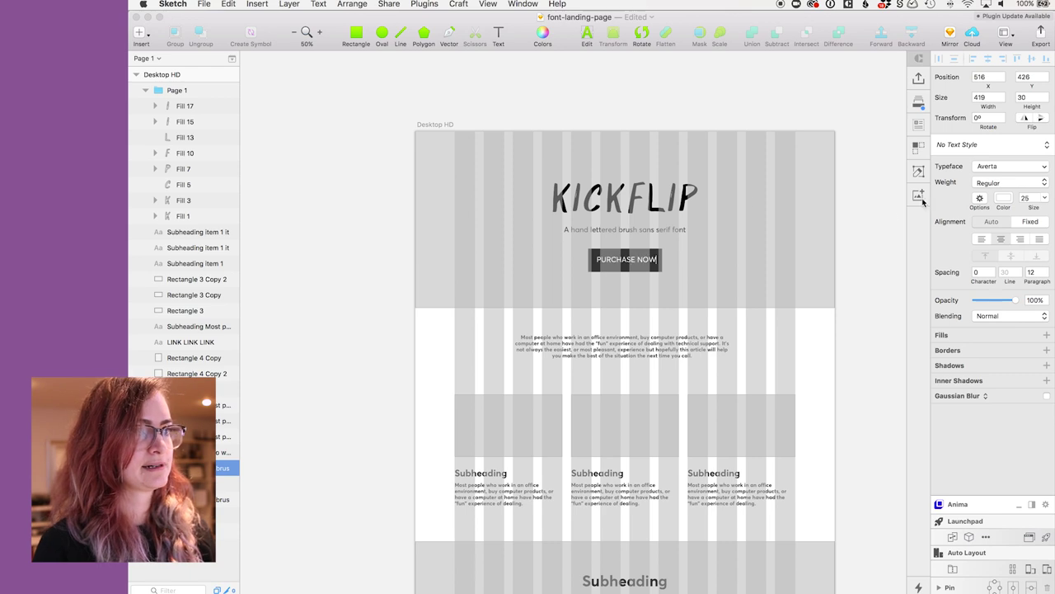
# Step: Centre the "PURCHASE NOW" label on the 275 px wide button and group the two
pyautogui.keyDown('shift'); pyautogui.click(641, 253); pyautogui.keyUp('shift')
pyautogui.click(989, 59)
pyautogui.press('super+g')
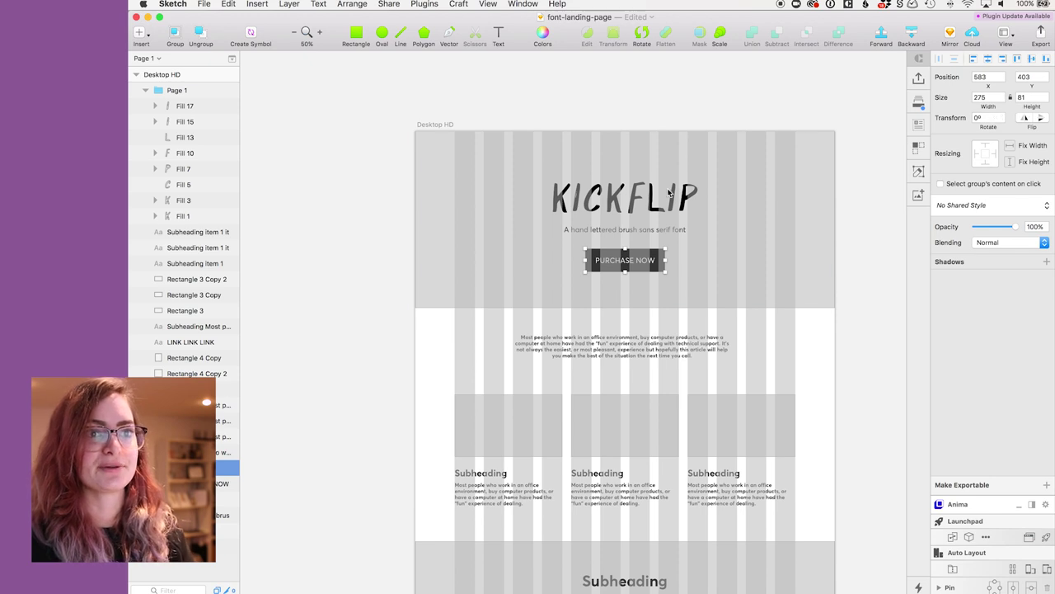
# Step: Round the corners of the rectangle behind the "PURCHASE NOW" label
pyautogui.click(224, 499)
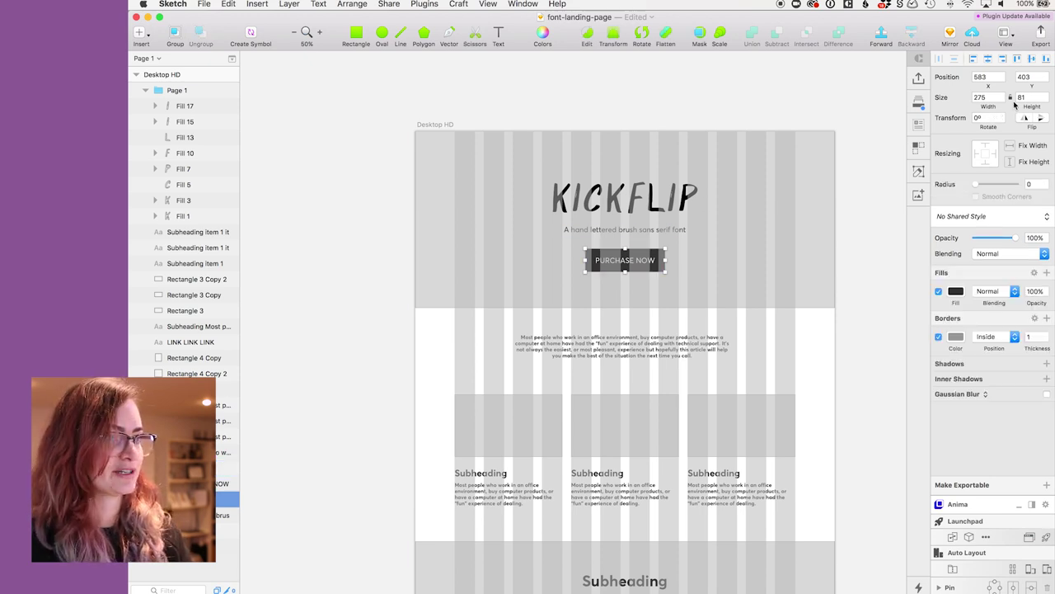
pyautogui.click(1033, 184)
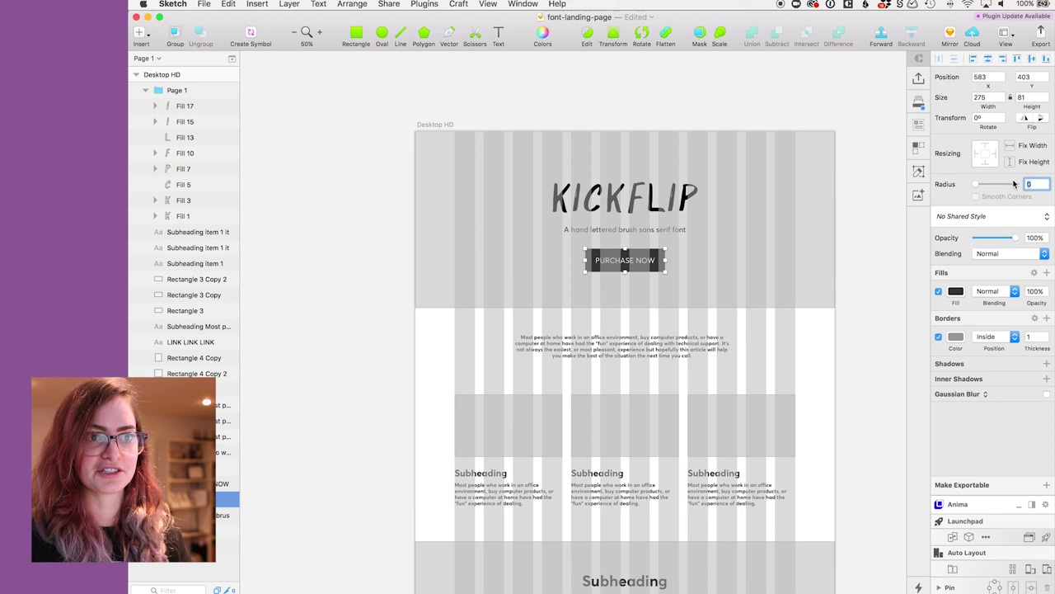
pyautogui.click(849, 238)
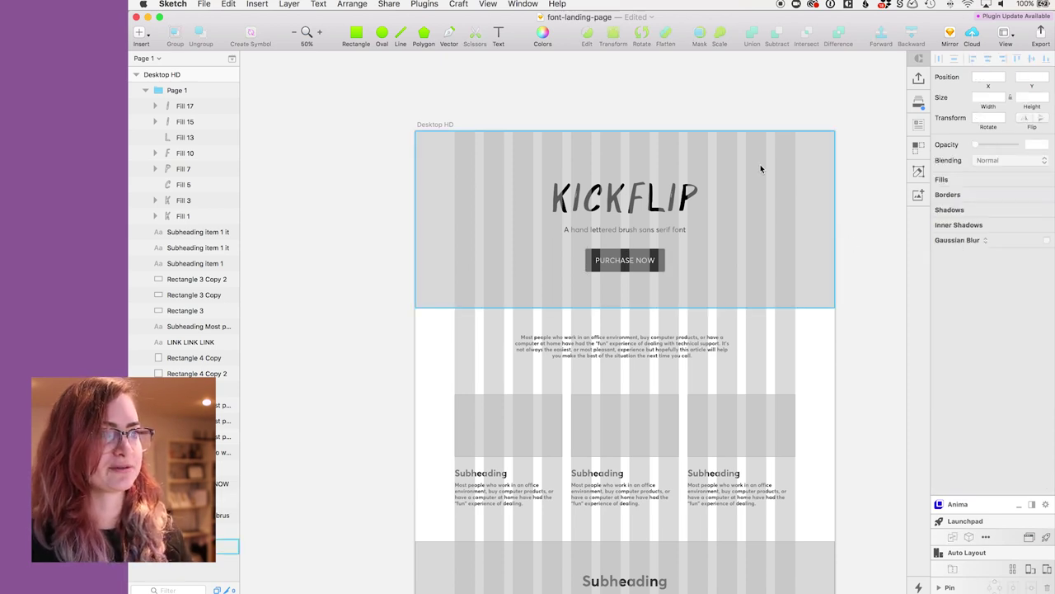
# Step: Place the flo-karr-230612 photo from the Downloads folder above the header rectangle and scale it to 1493 × 995
pyautogui.click(760, 164)
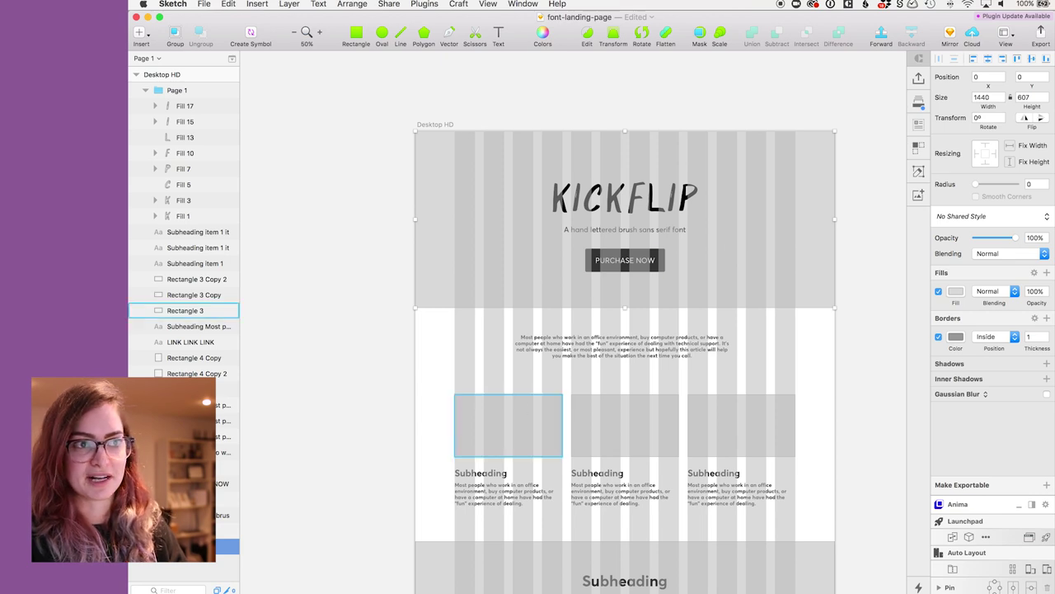
pyautogui.moveTo(324, 588)
pyautogui.click(171, 589)
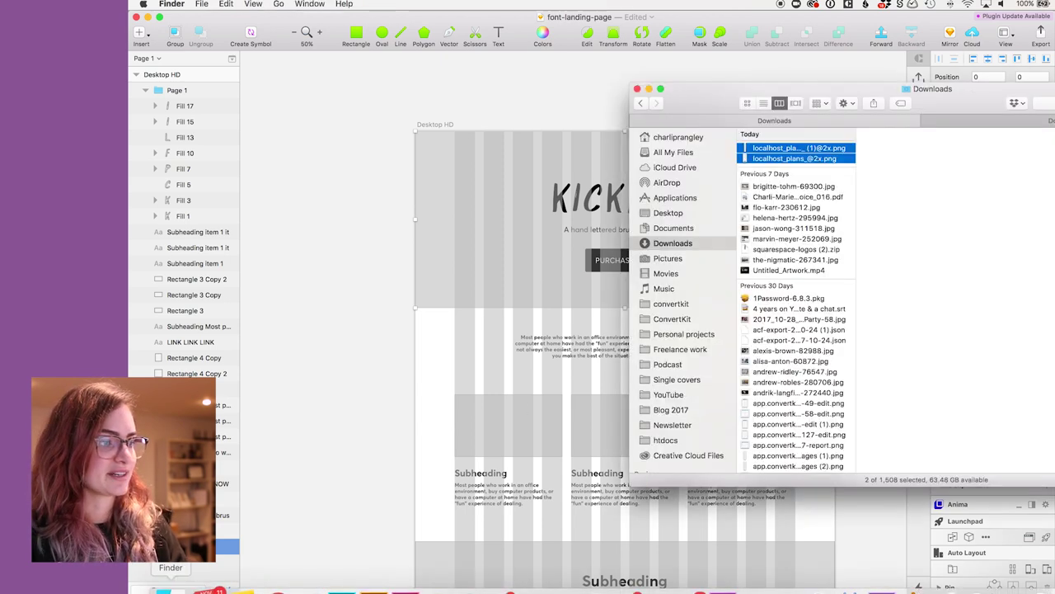
pyautogui.moveTo(786, 207)
pyautogui.mouseDown()
pyautogui.moveTo(428, 204)
pyautogui.moveTo(466, 201)
pyautogui.moveTo(479, 176)
pyautogui.mouseUp()
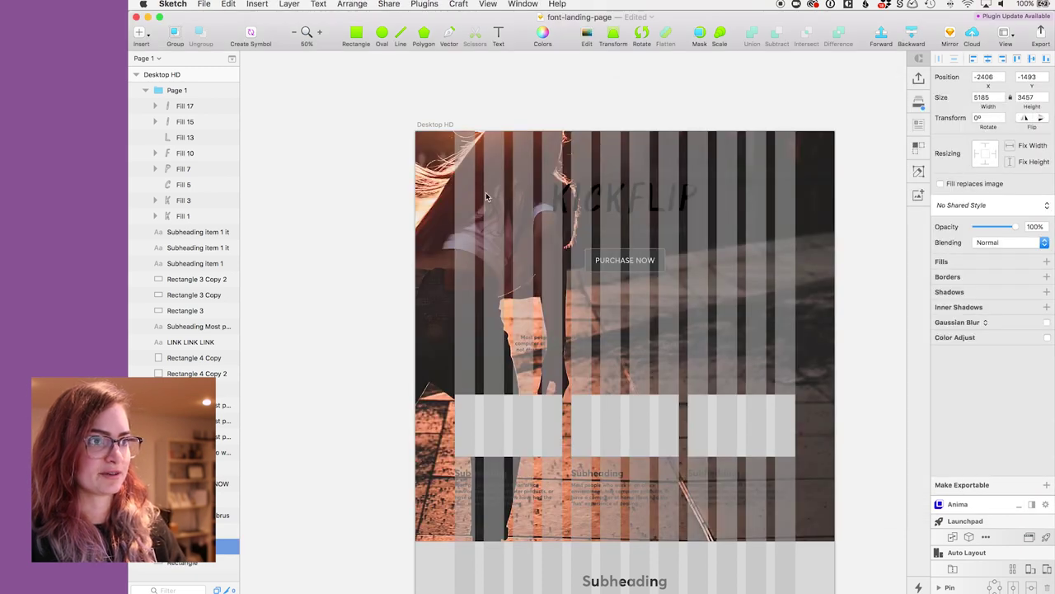
pyautogui.press('super+minus')
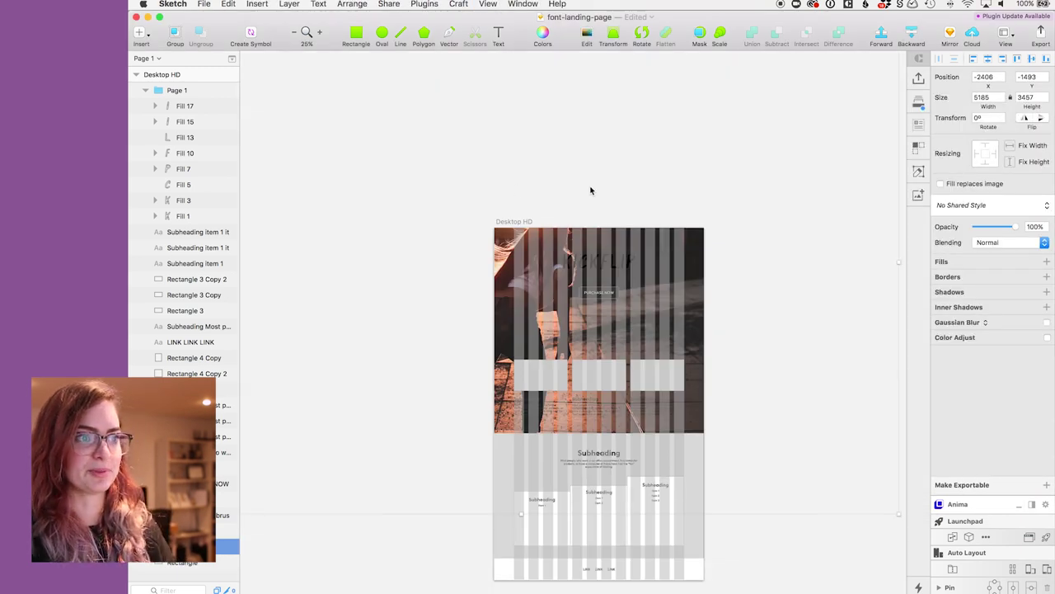
pyautogui.press('super+minus')
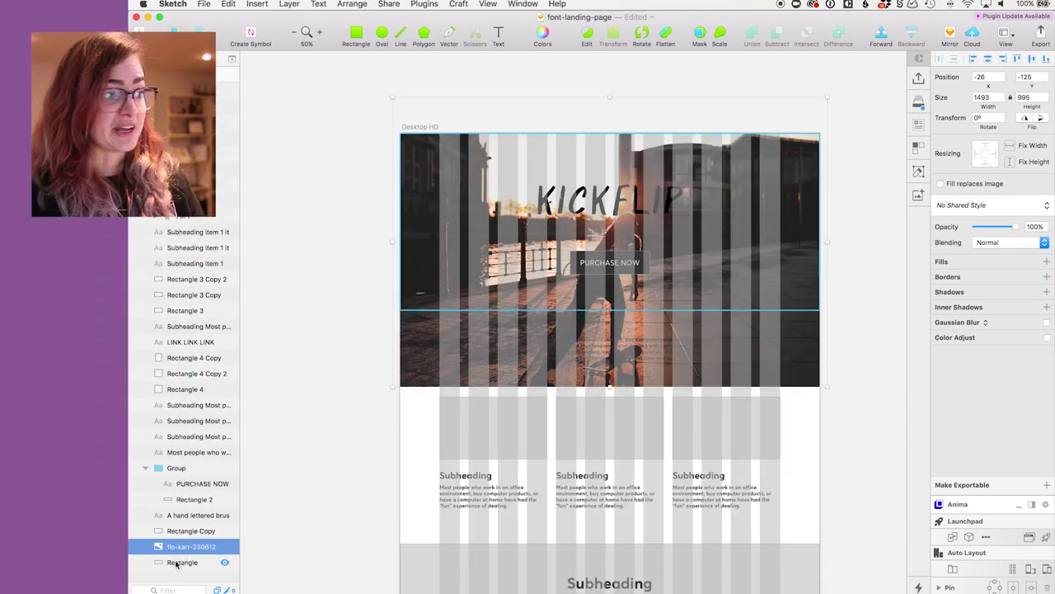
# Step: Mask the placed photo with the grey header rectangle beneath it
pyautogui.keyDown('shift'); pyautogui.click(176, 563); pyautogui.keyUp('shift')
pyautogui.rightClick(176, 562)
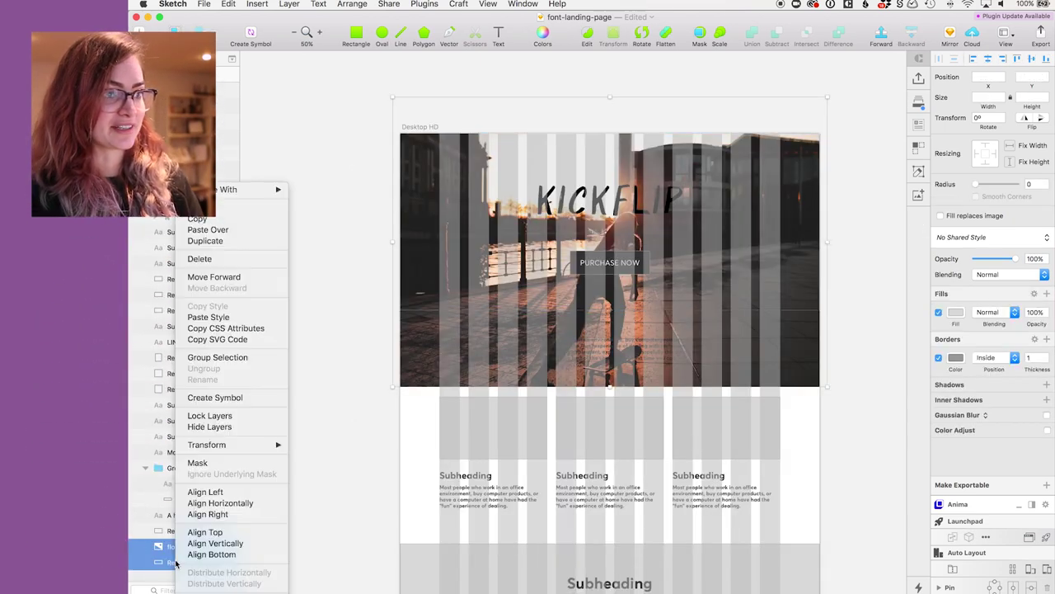
pyautogui.click(198, 462)
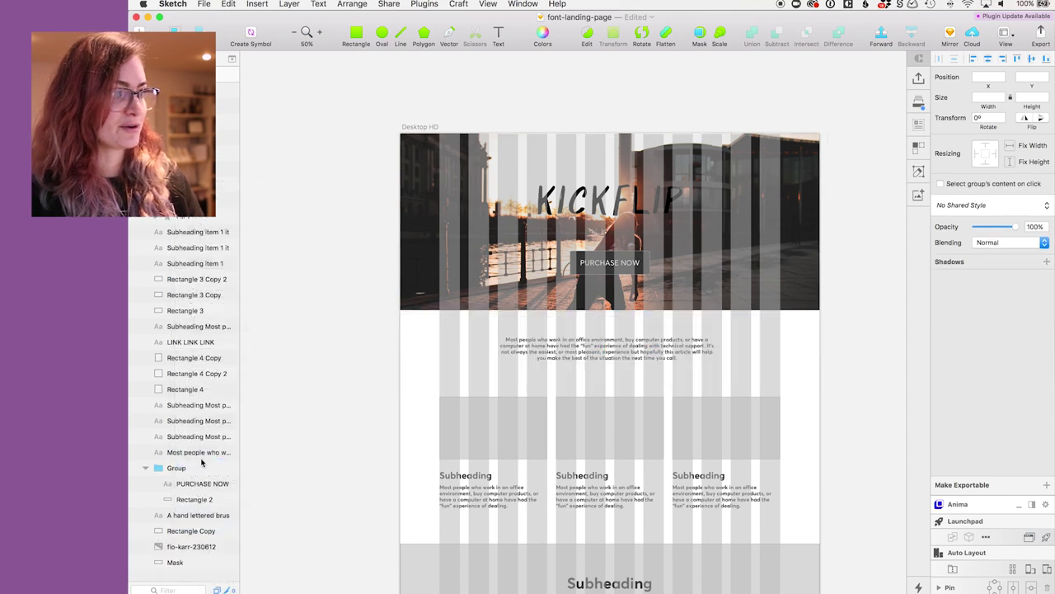
# Step: Draw a 1440 × 585 rectangle over the header and move it above the hidden photo group in the layer order
pyautogui.scroll(-2, 188, 478)
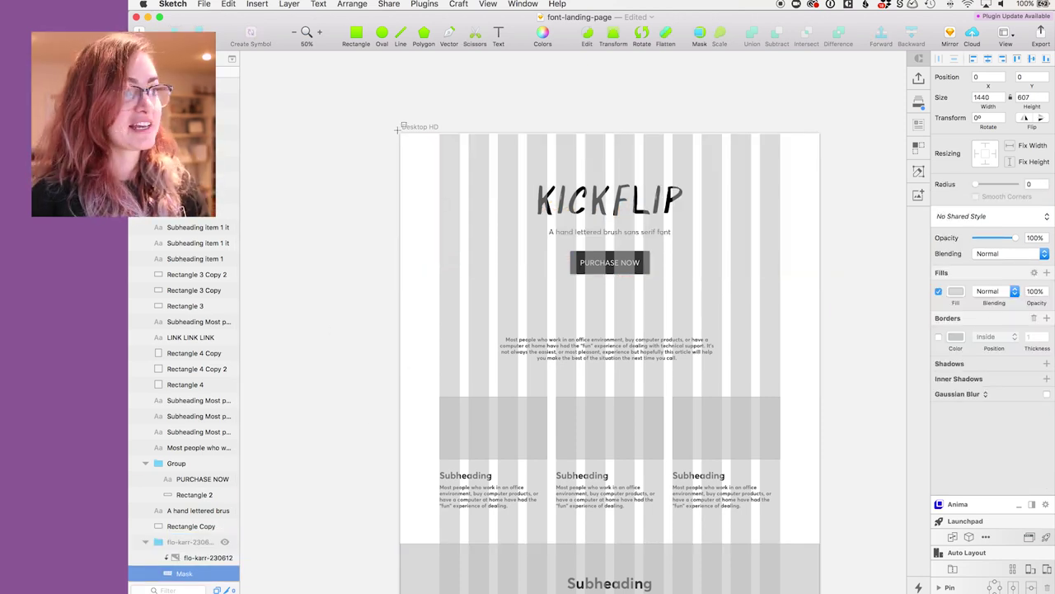
pyautogui.moveTo(396, 130); pyautogui.dragTo(825, 299)
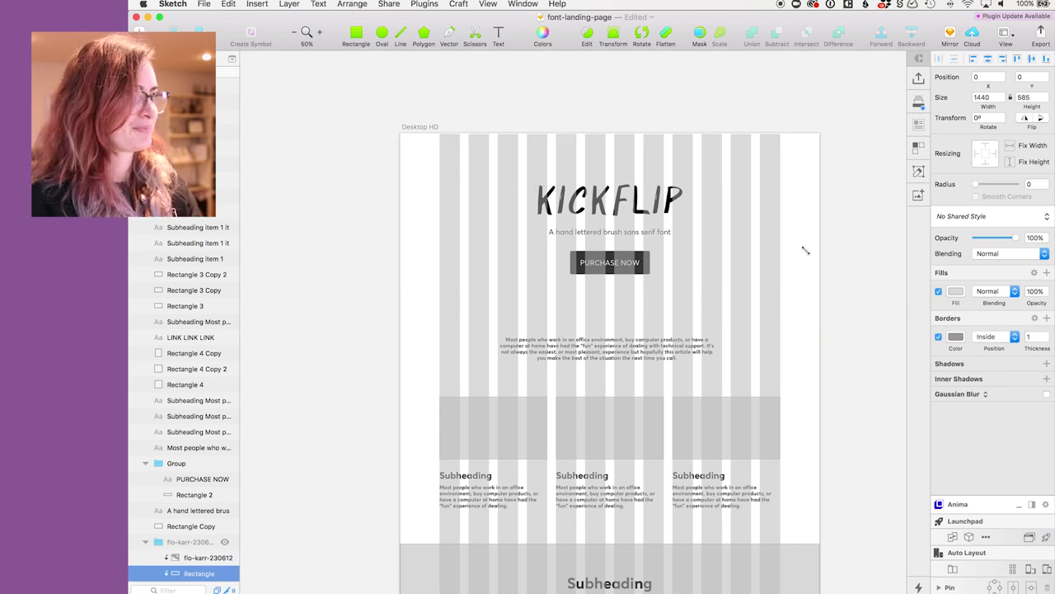
pyautogui.moveTo(200, 571); pyautogui.dragTo(155, 534)
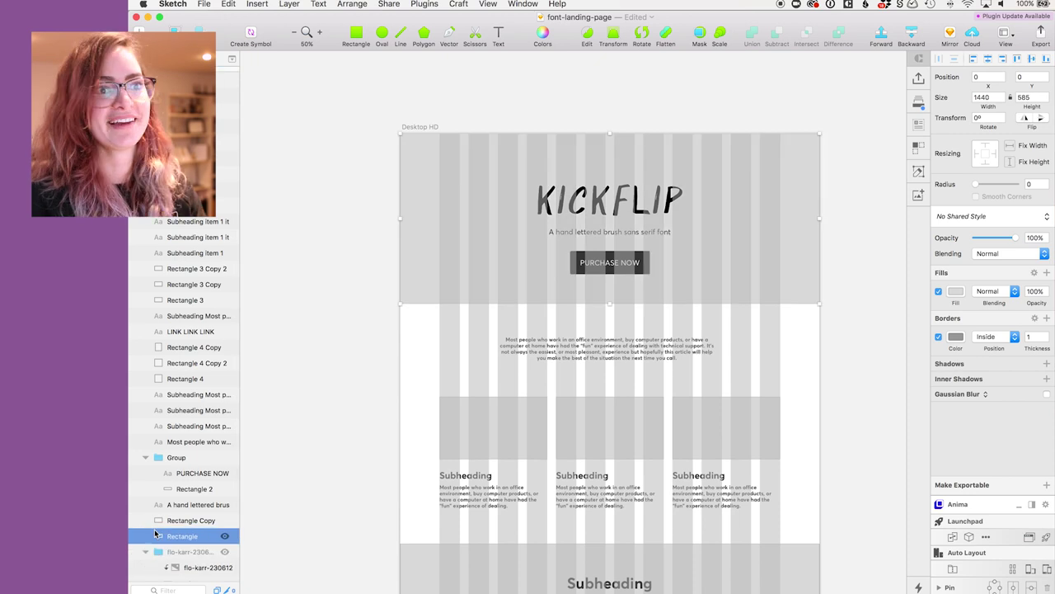
# Step: Examine the Craft plugin's Duplicate options and its custom Data types with the header rectangle selected
pyautogui.click(918, 127)
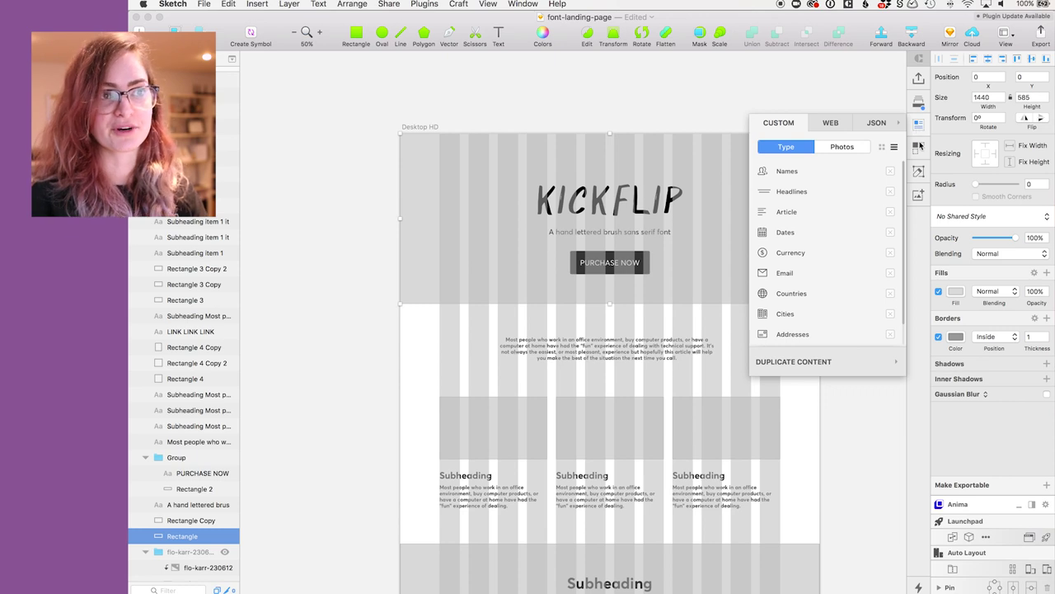
pyautogui.click(919, 151)
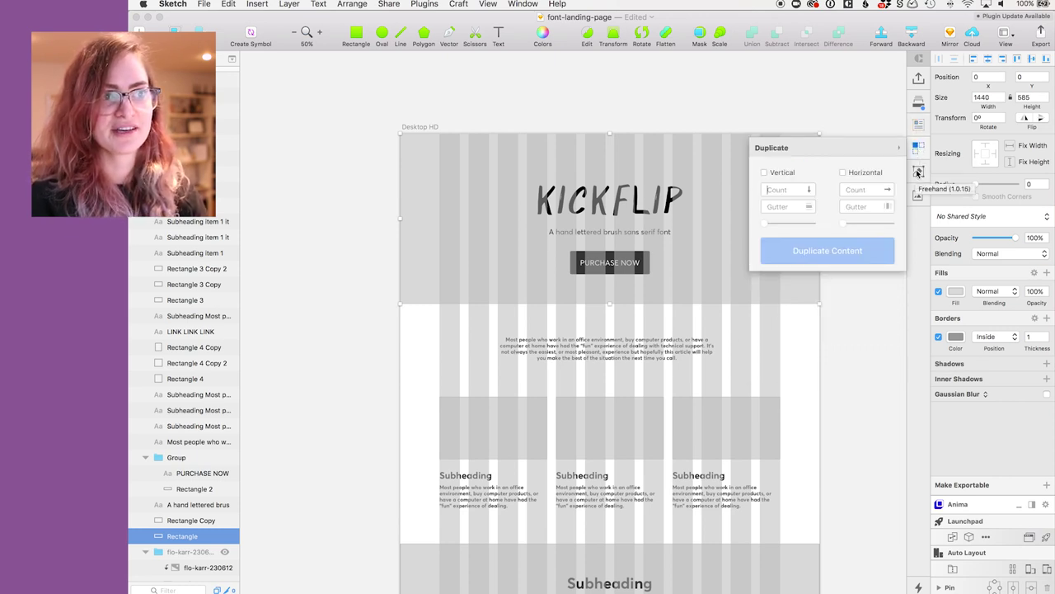
pyautogui.click(918, 171)
pyautogui.click(921, 129)
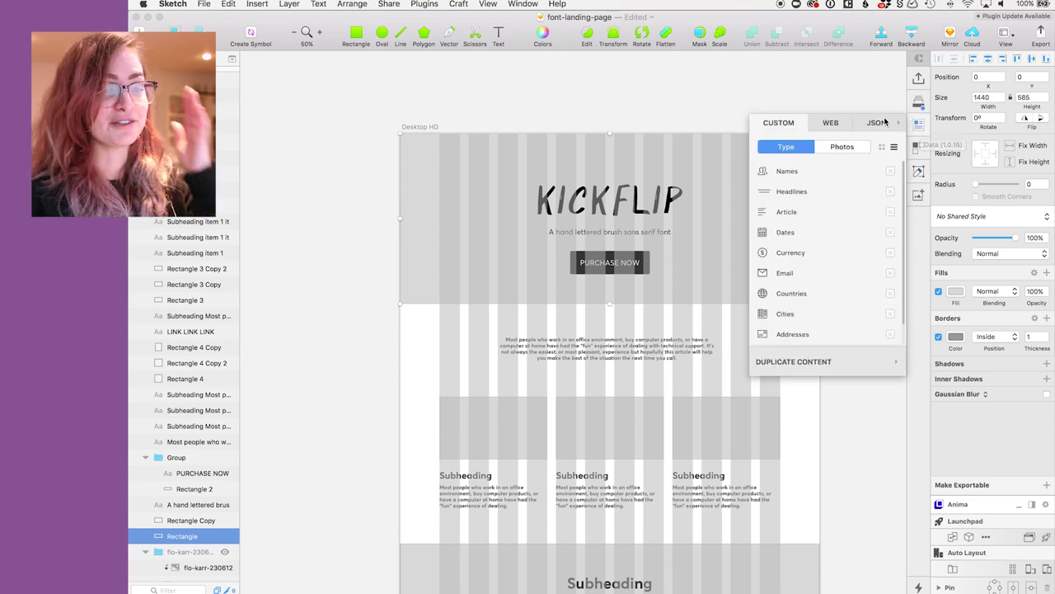
pyautogui.scroll(-1, 825, 130)
pyautogui.scroll(1, 799, 252)
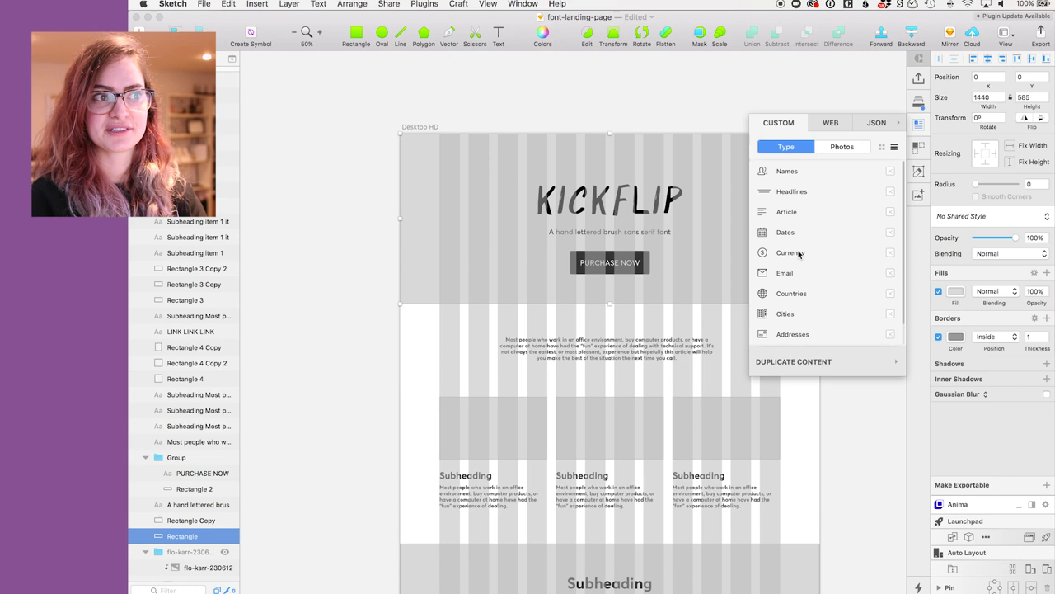
pyautogui.scroll(-1, 799, 252)
pyautogui.scroll(1, 798, 254)
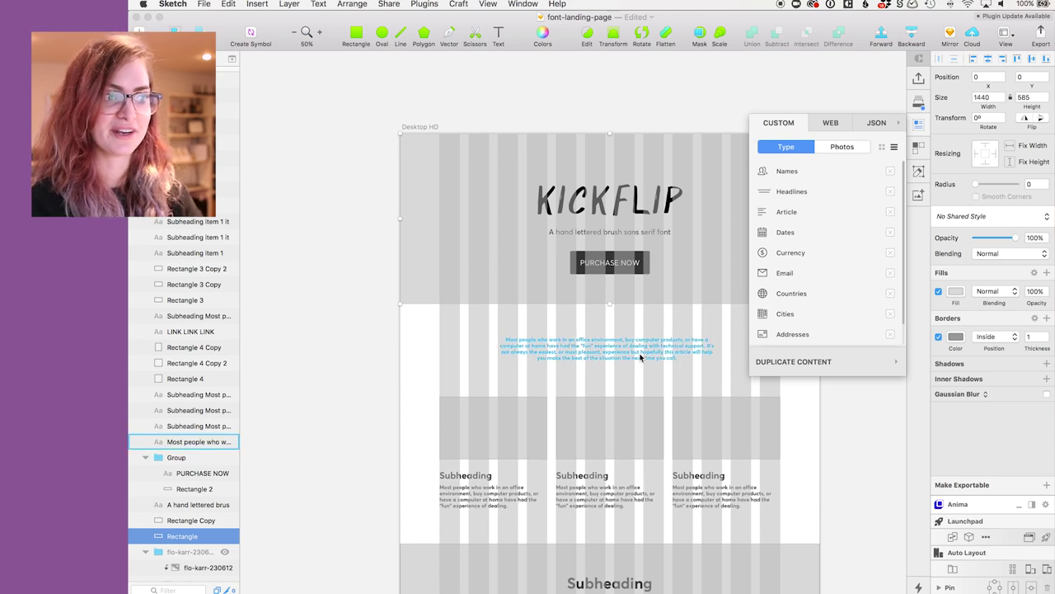
pyautogui.click(830, 123)
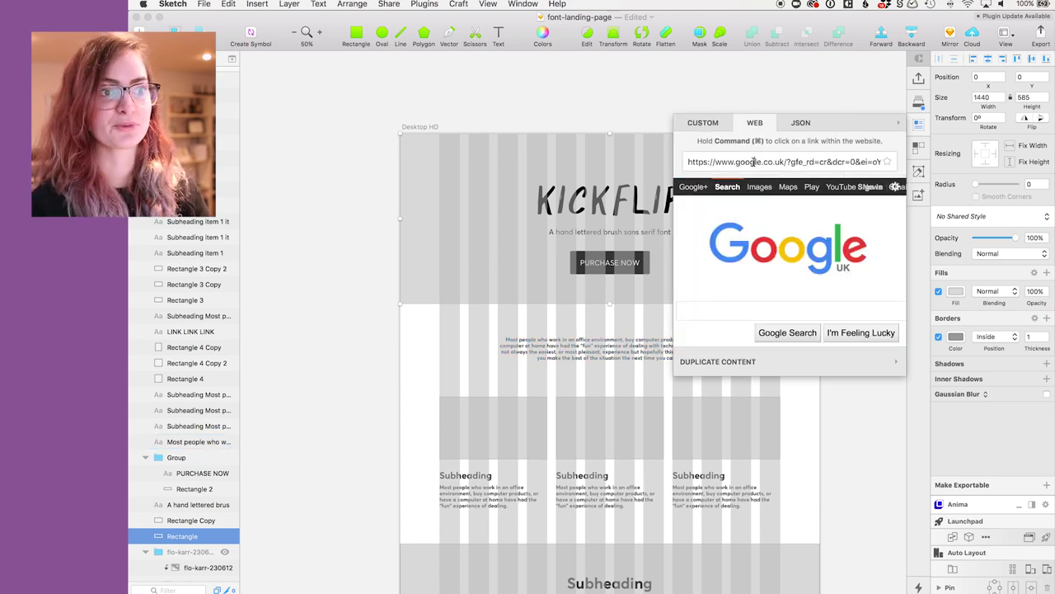
pyautogui.click(752, 162)
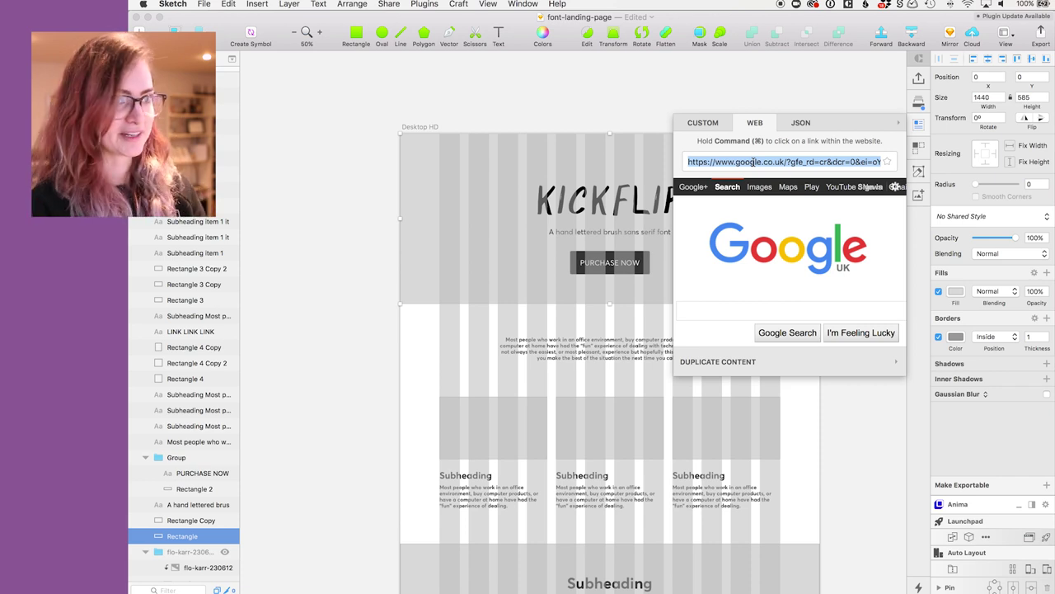
pyautogui.write('https://unsplash.com/search/photos/skateboarding')
pyautogui.press('Return')
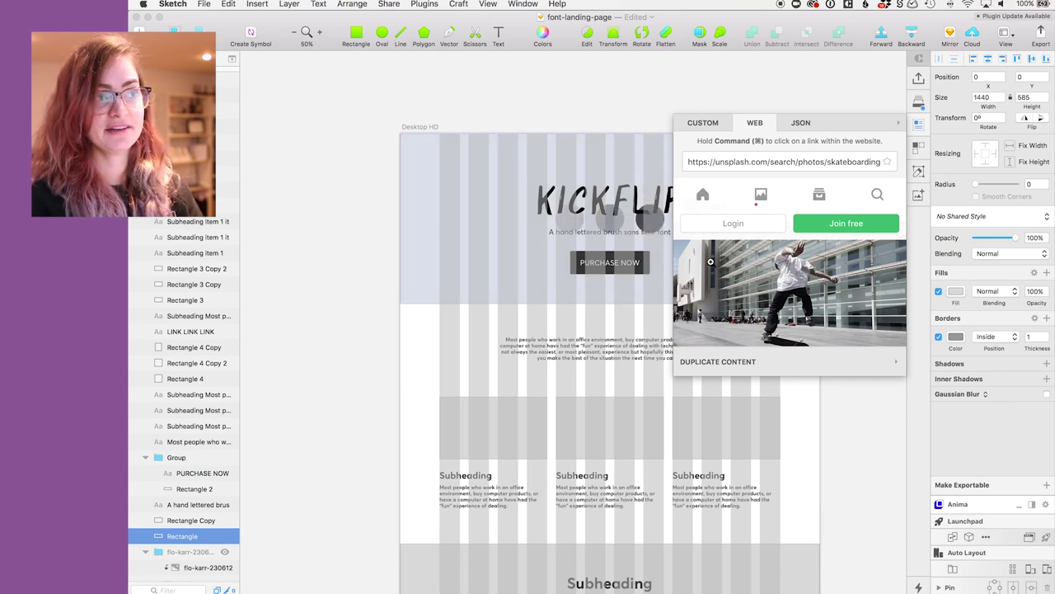
pyautogui.click(710, 261)
pyautogui.click(606, 121)
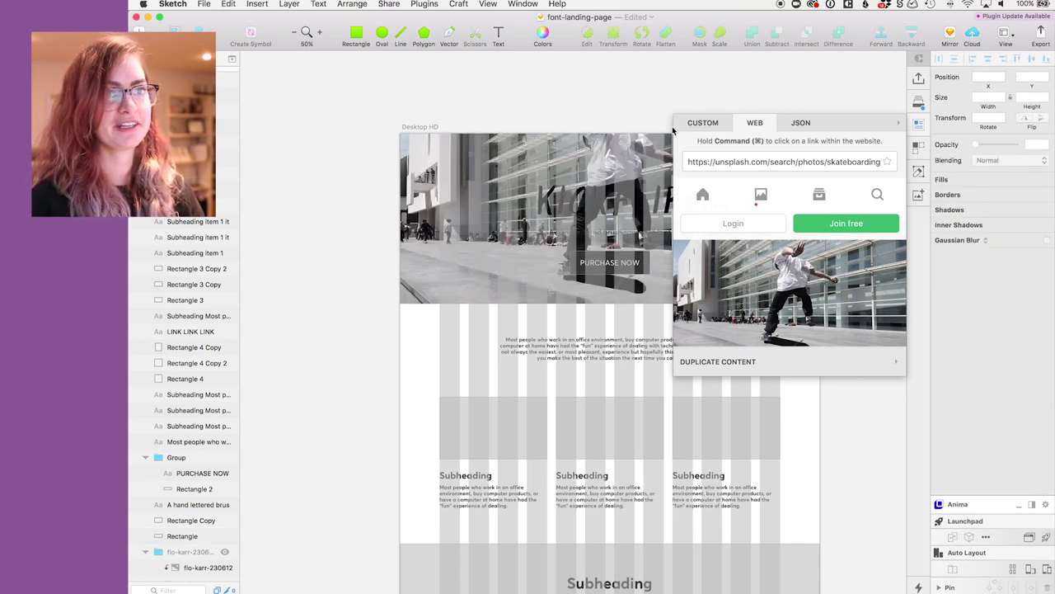
pyautogui.click(922, 124)
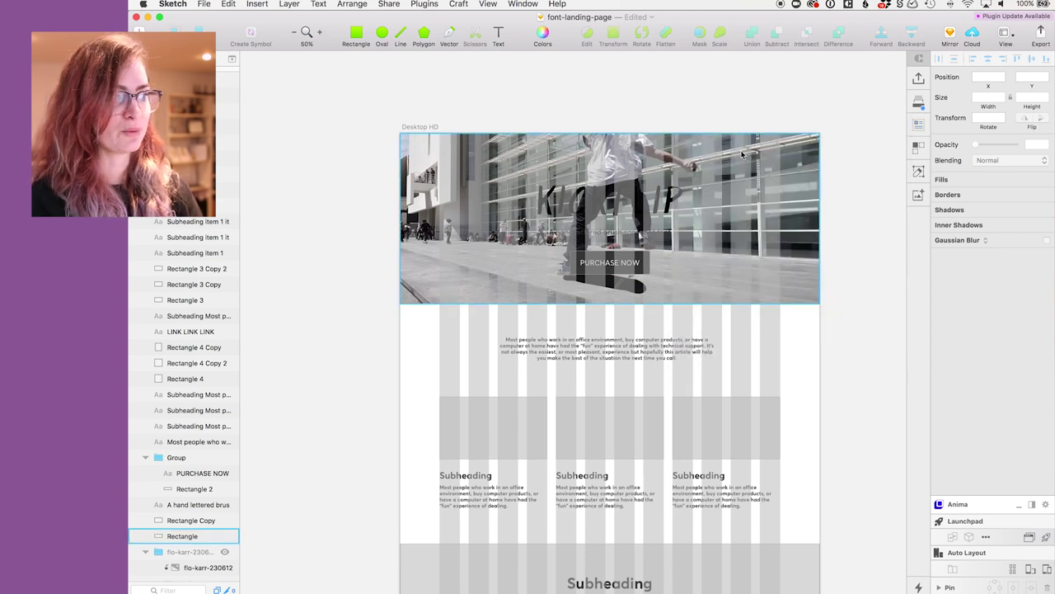
# Step: Hide the header rectangle filled with the skateboarder photo and show the masked flo-karr-230612 group again
pyautogui.click(194, 535)
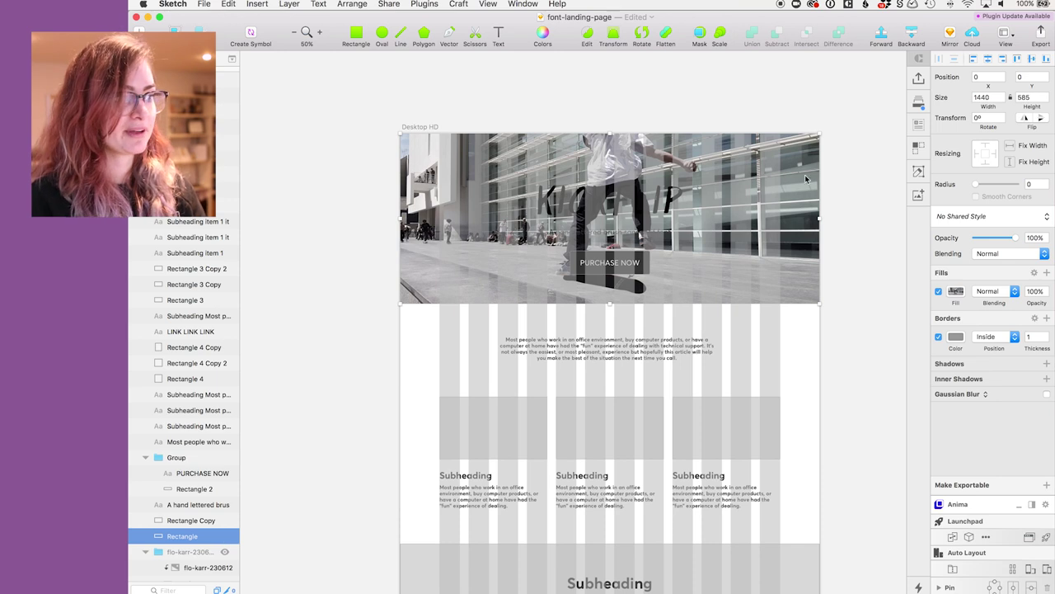
pyautogui.click(224, 537)
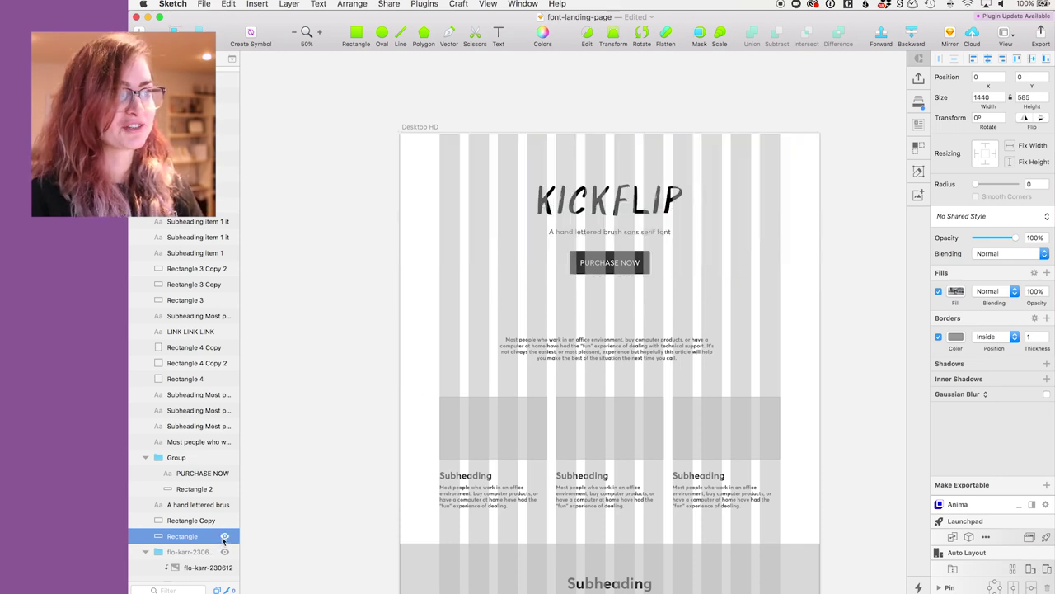
pyautogui.click(224, 552)
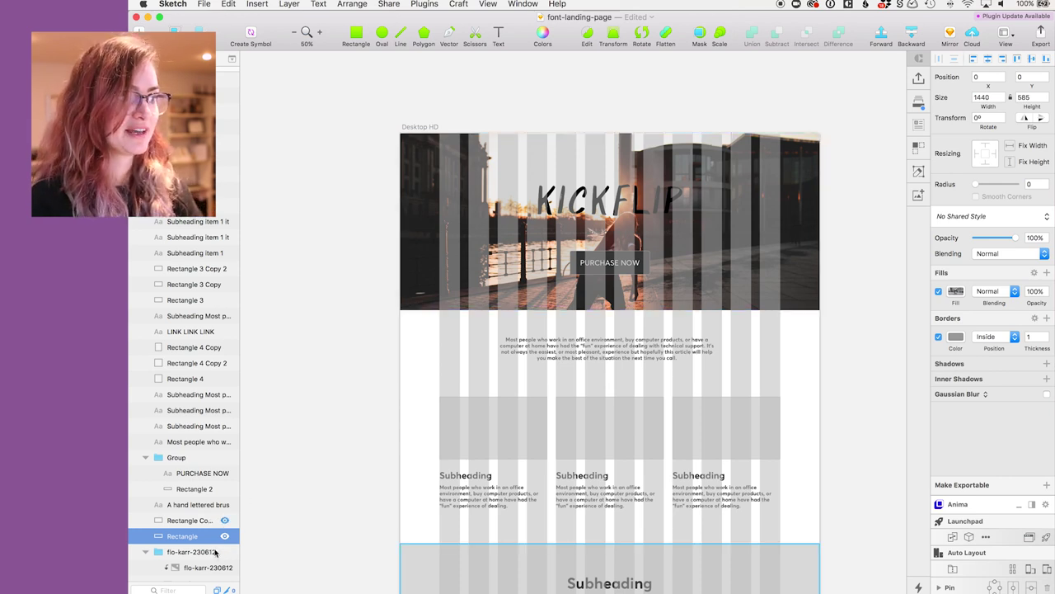
# Step: Move the header photo upward within its mask so the skateboard shows beneath the purchase button
pyautogui.click(785, 185)
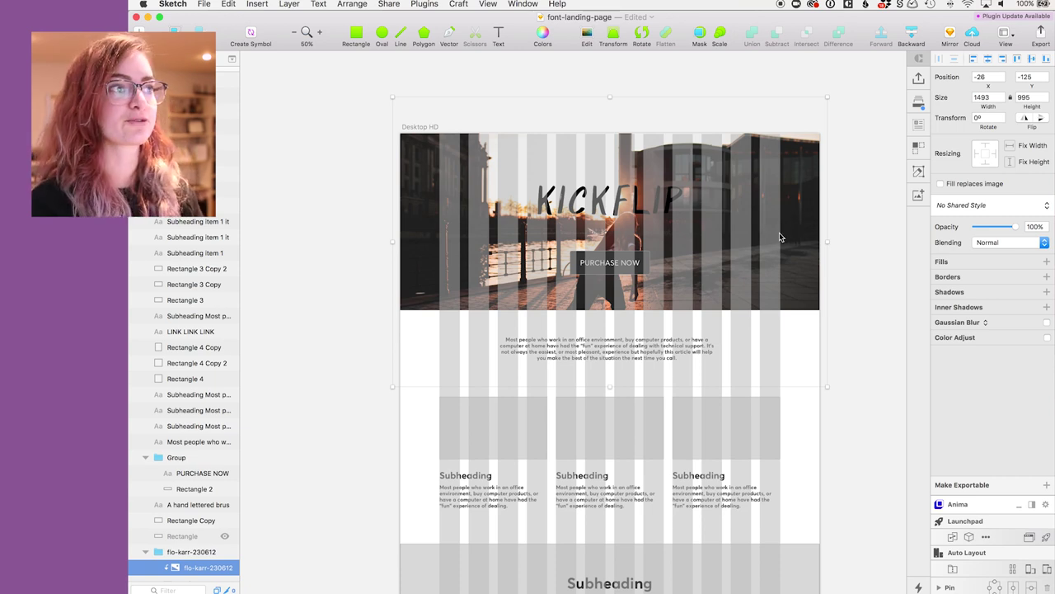
pyautogui.moveTo(766, 241); pyautogui.dragTo(770, 177)
pyautogui.press('Escape')
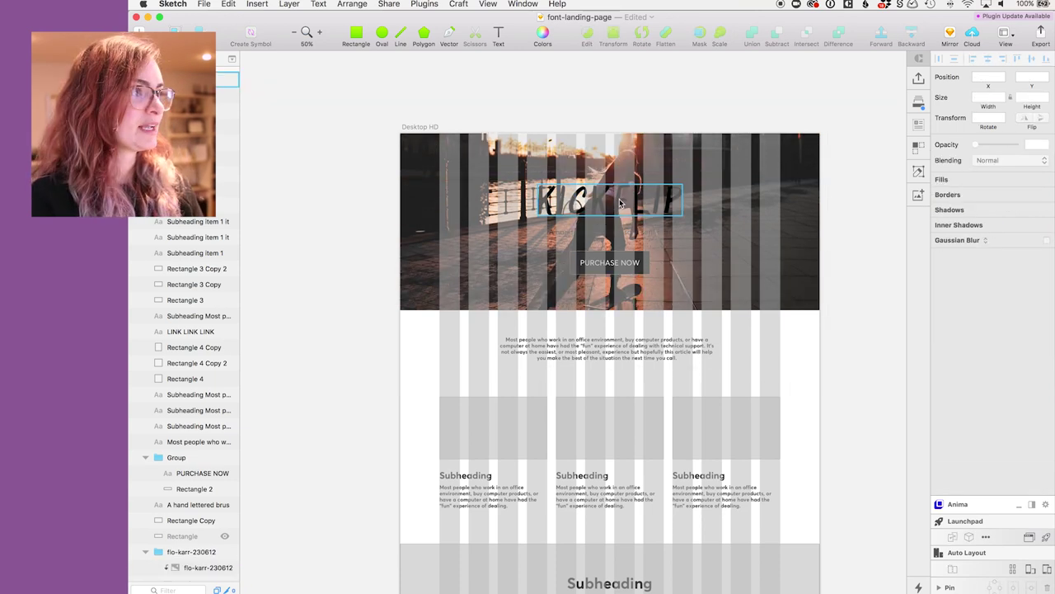
# Step: Change the colour of all the KICKFLIP letter shapes and the tagline below them to white (FFFFFF)
pyautogui.click(623, 201)
pyautogui.click(192, 98)
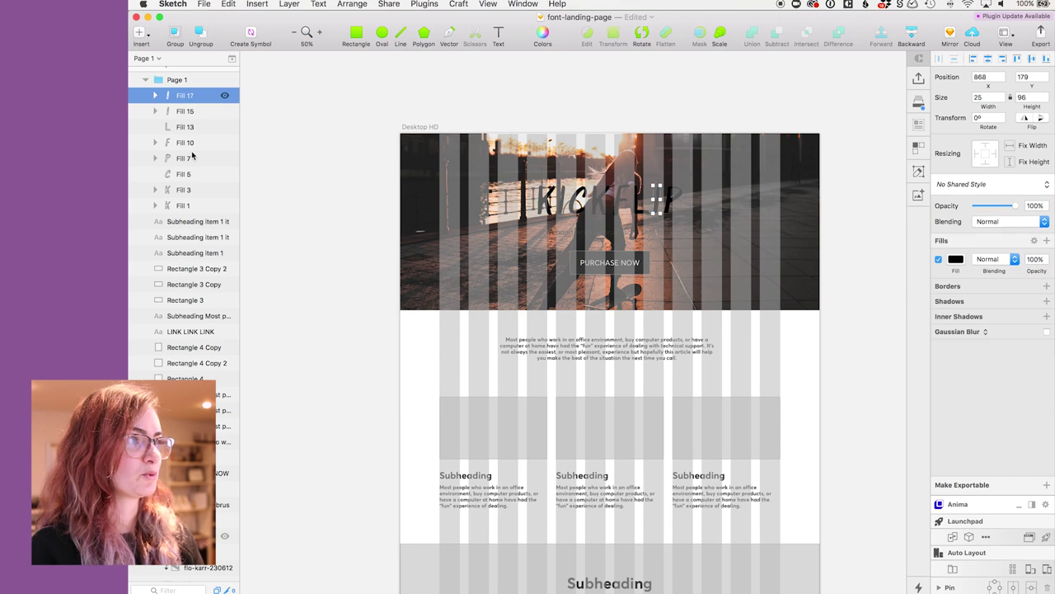
pyautogui.keyDown('shift'); pyautogui.click(176, 206); pyautogui.keyUp('shift')
pyautogui.click(955, 259)
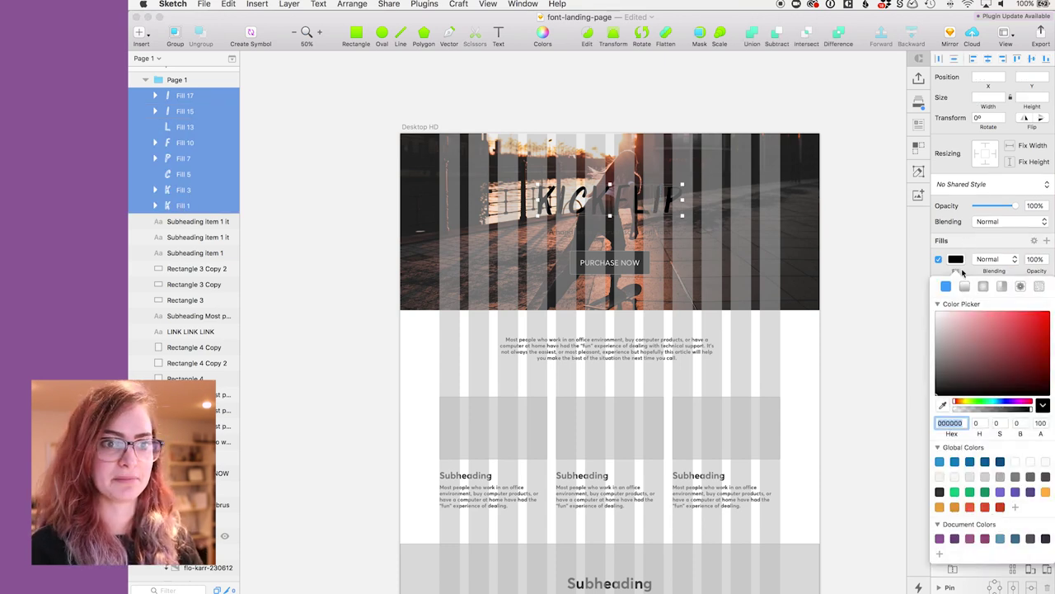
pyautogui.click(1017, 463)
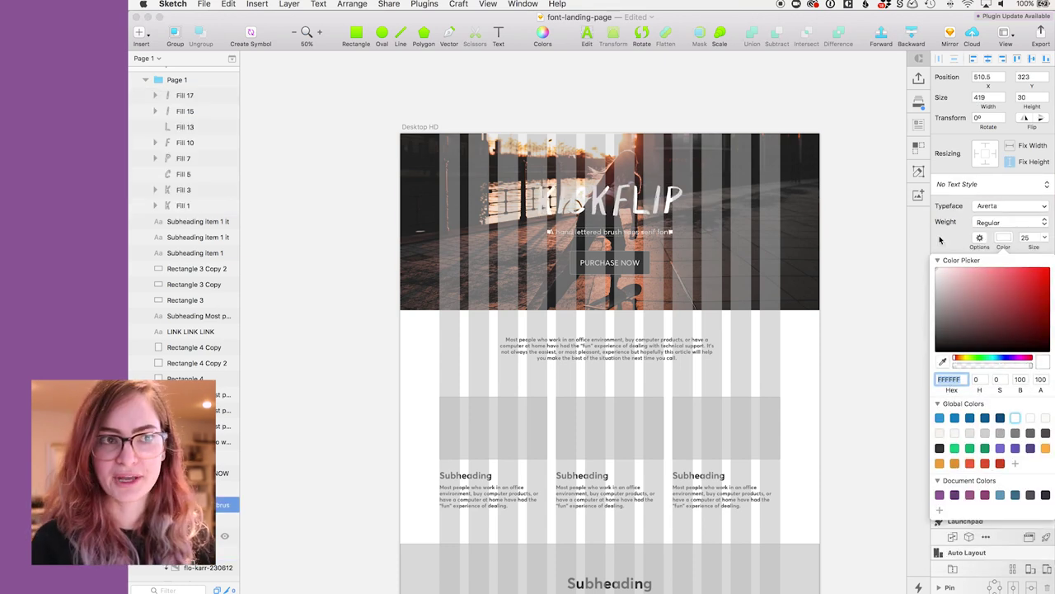
# Step: Create a new shared text style from the header tagline, keeping the suggested name
pyautogui.click(958, 184)
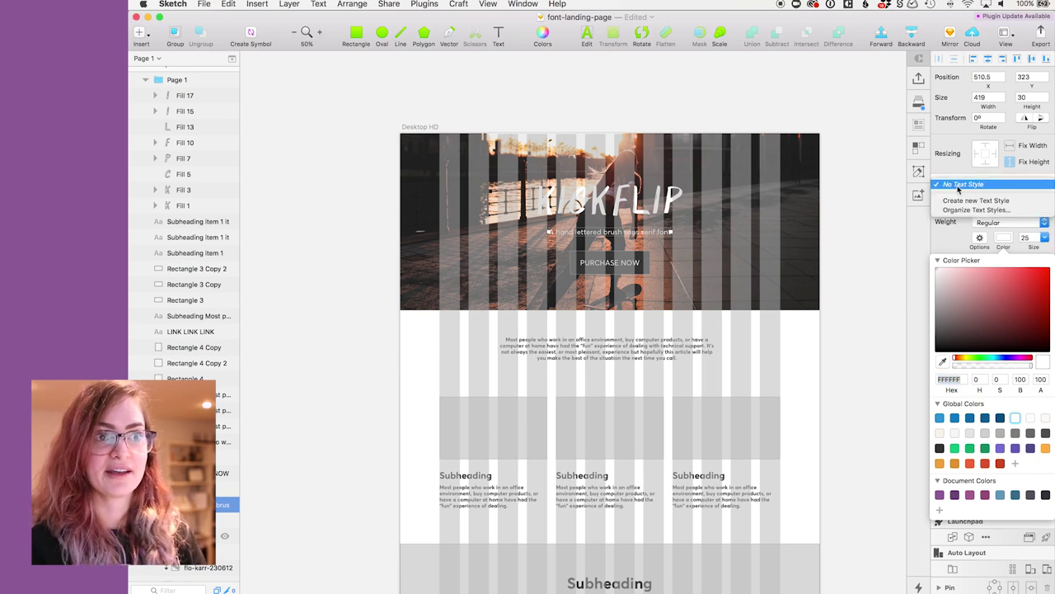
pyautogui.click(962, 201)
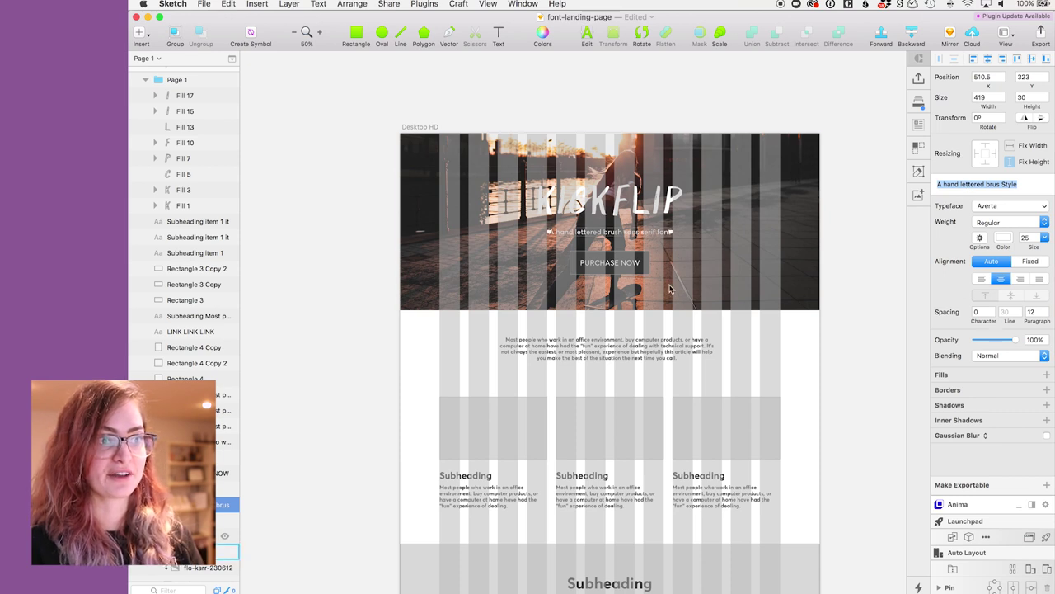
pyautogui.click(660, 348)
# Step: Try to apply the tagline's shared text style to the Subheading text block in the lower grey section
pyautogui.scroll(-3, 742, 428)
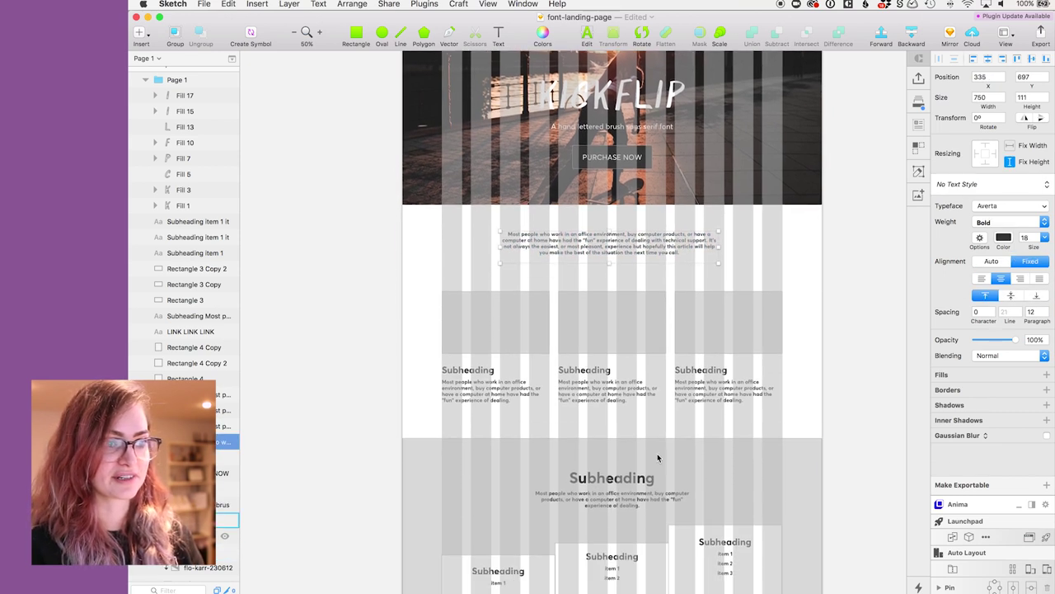
pyautogui.click(633, 500)
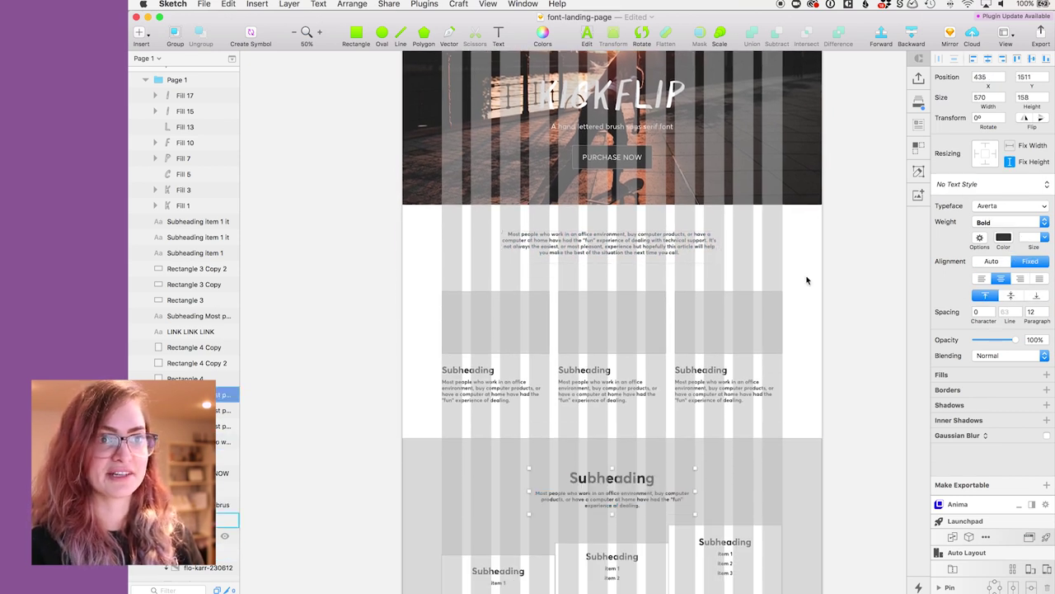
pyautogui.click(962, 186)
pyautogui.click(973, 210)
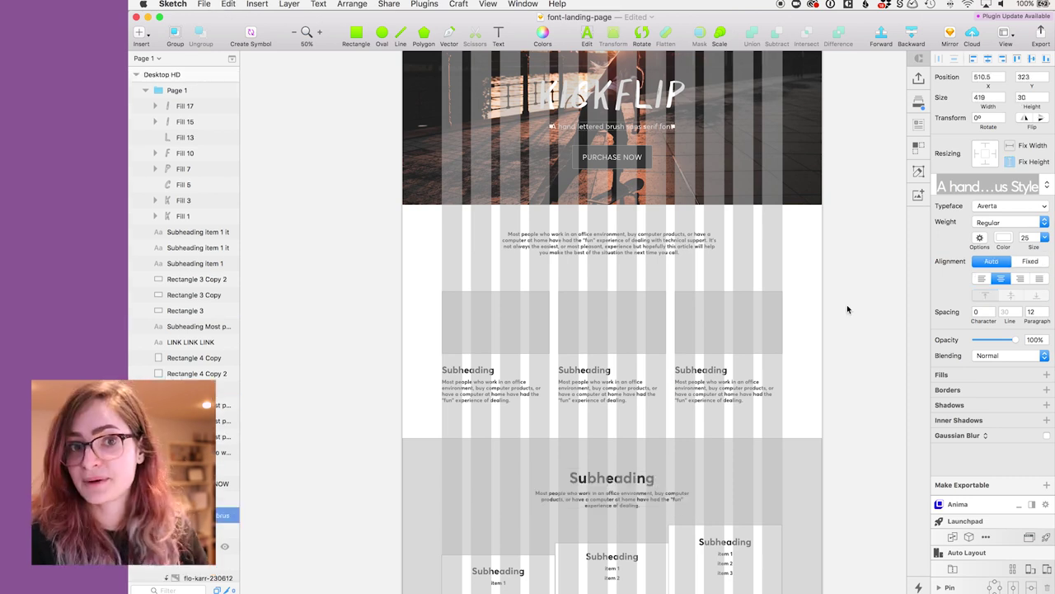
# Step: Fill the PURCHASE NOW button's rectangle with the document purple 8C5B97
pyautogui.scroll(3, 641, 239)
pyautogui.click(641, 239)
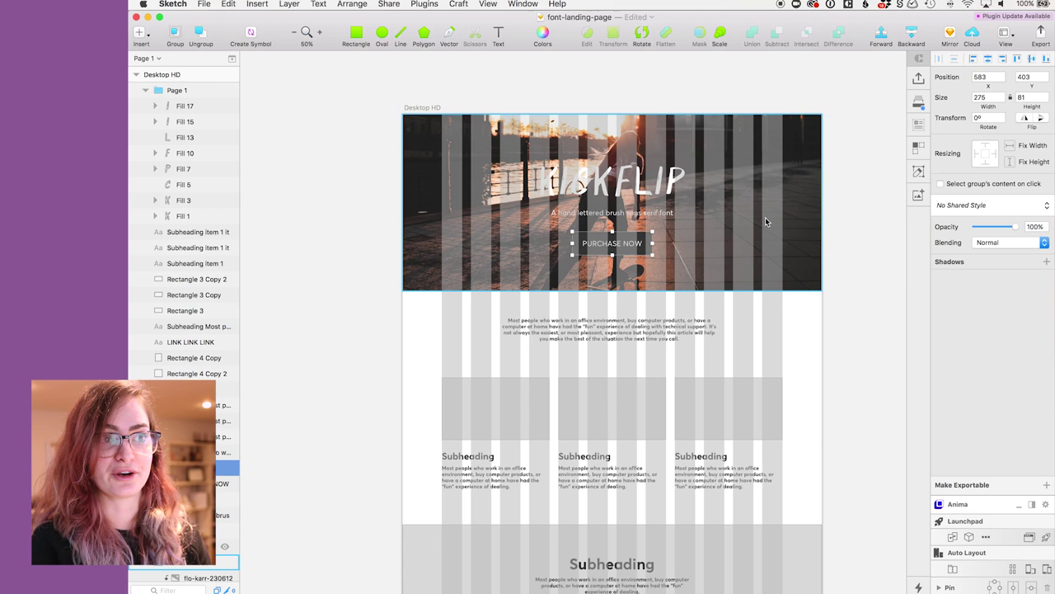
pyautogui.press('Return')
pyautogui.click(956, 291)
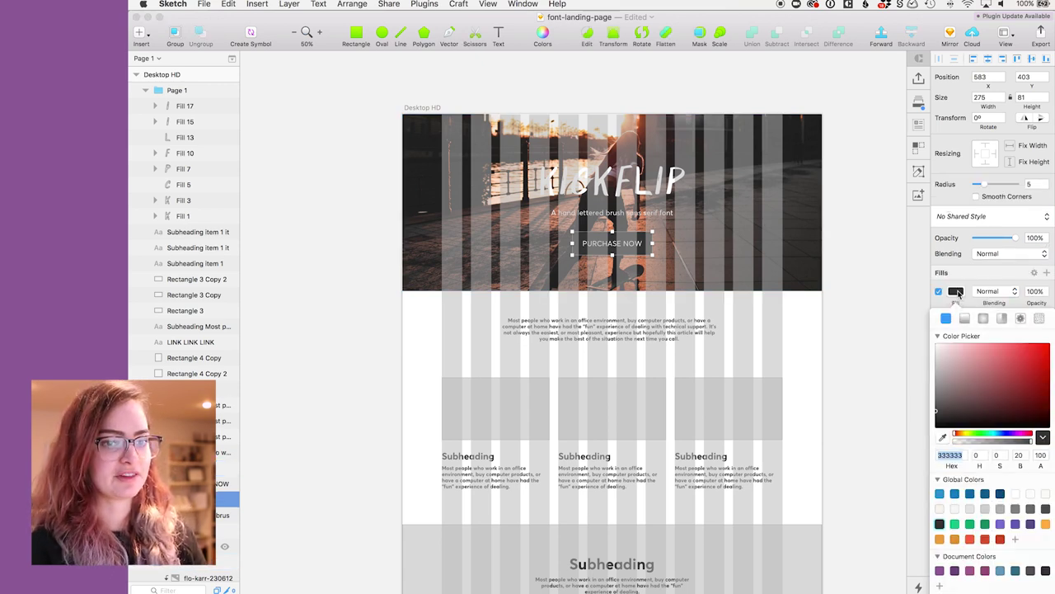
pyautogui.click(940, 571)
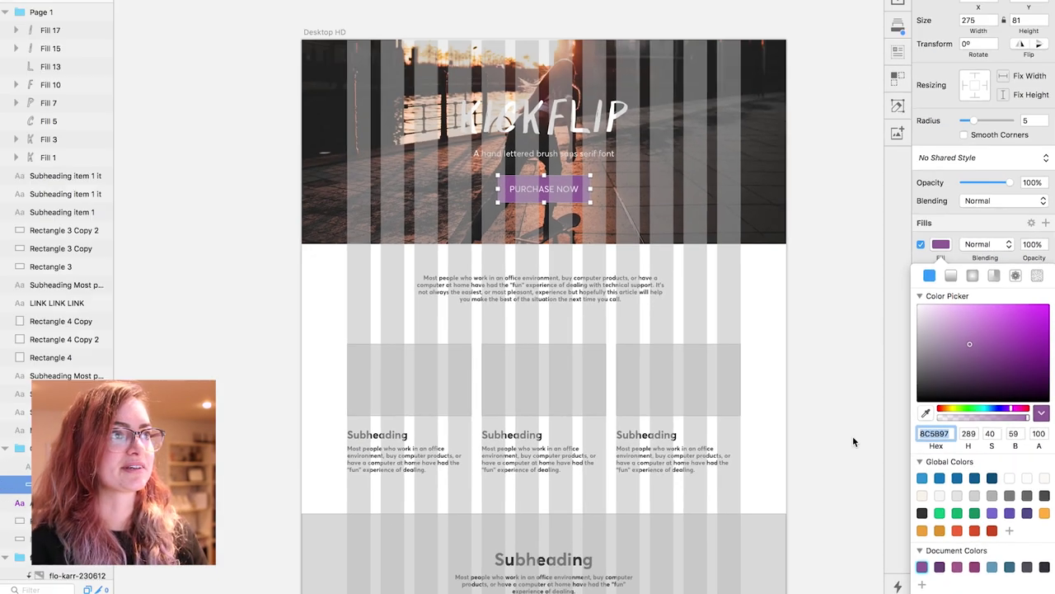
pyautogui.click(424, 4)
pyautogui.moveTo(462, 54)
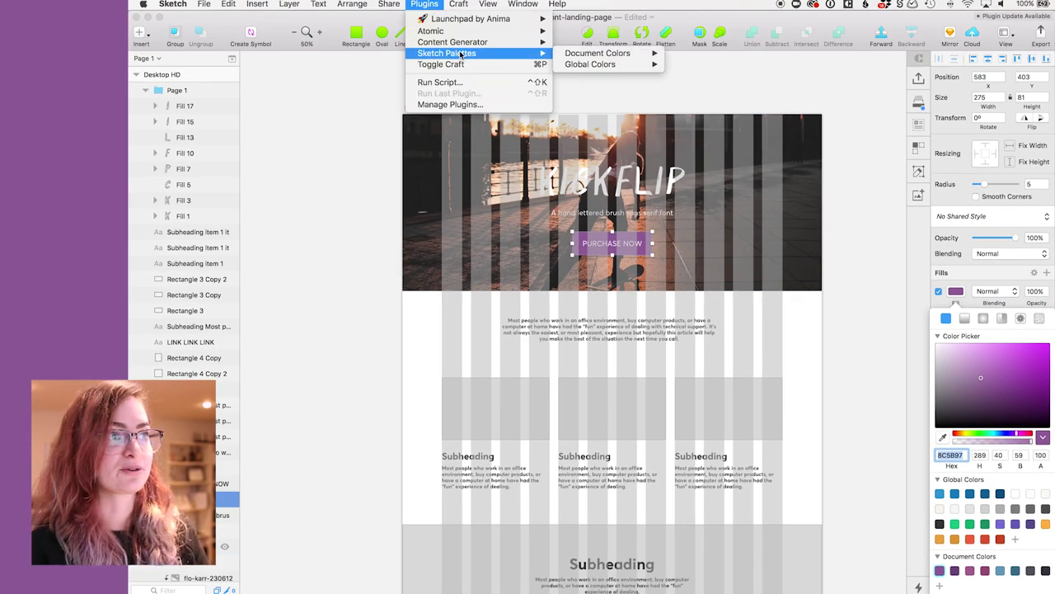
pyautogui.moveTo(610, 56)
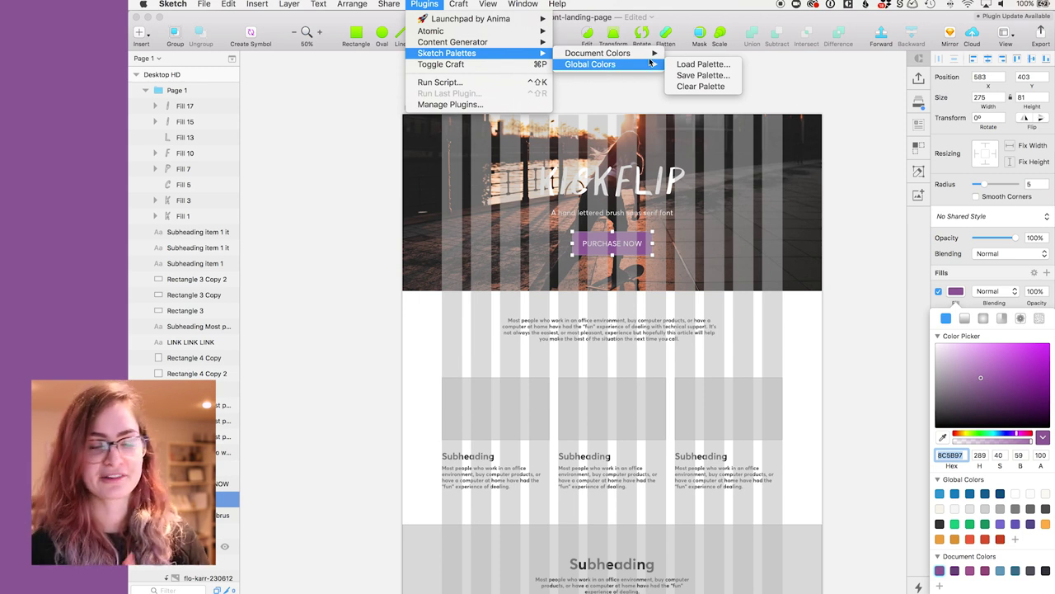
pyautogui.click(784, 89)
# Step: Fill the mask rectangle behind the header photo with the dark document purple 674575
pyautogui.click(819, 270)
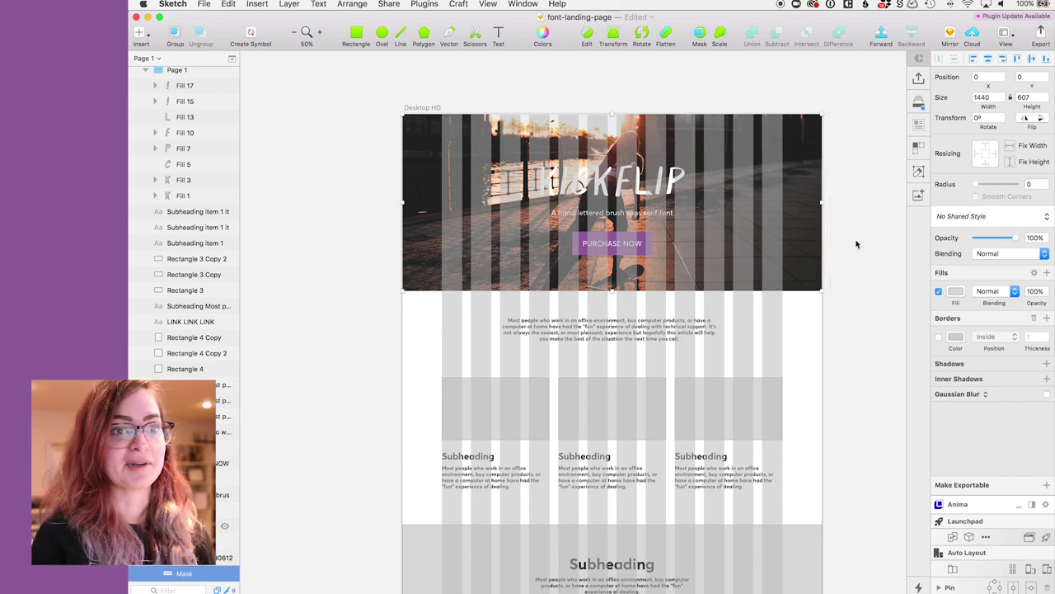
pyautogui.click(955, 292)
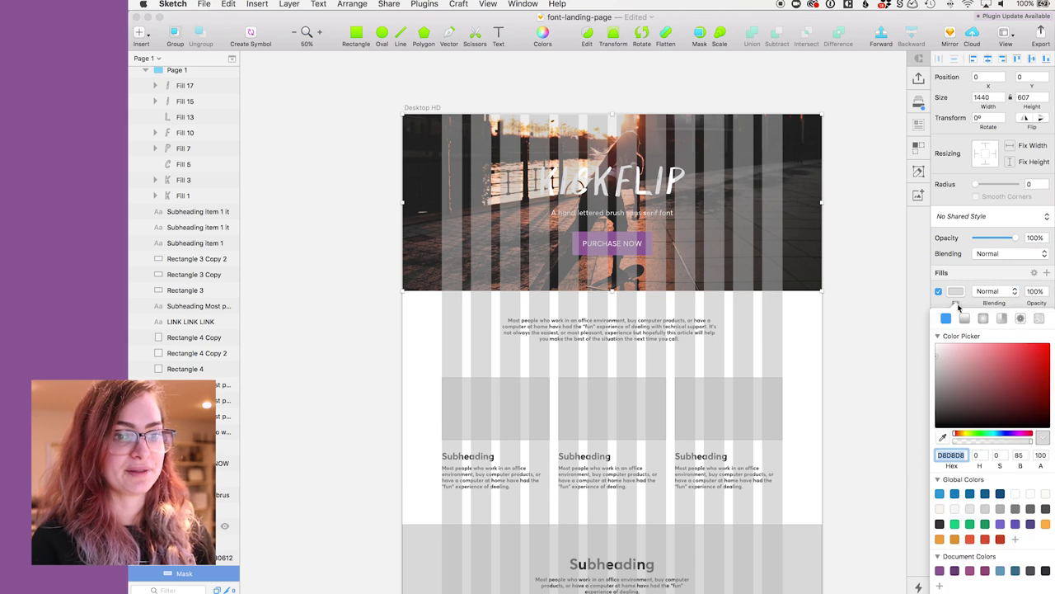
pyautogui.click(954, 571)
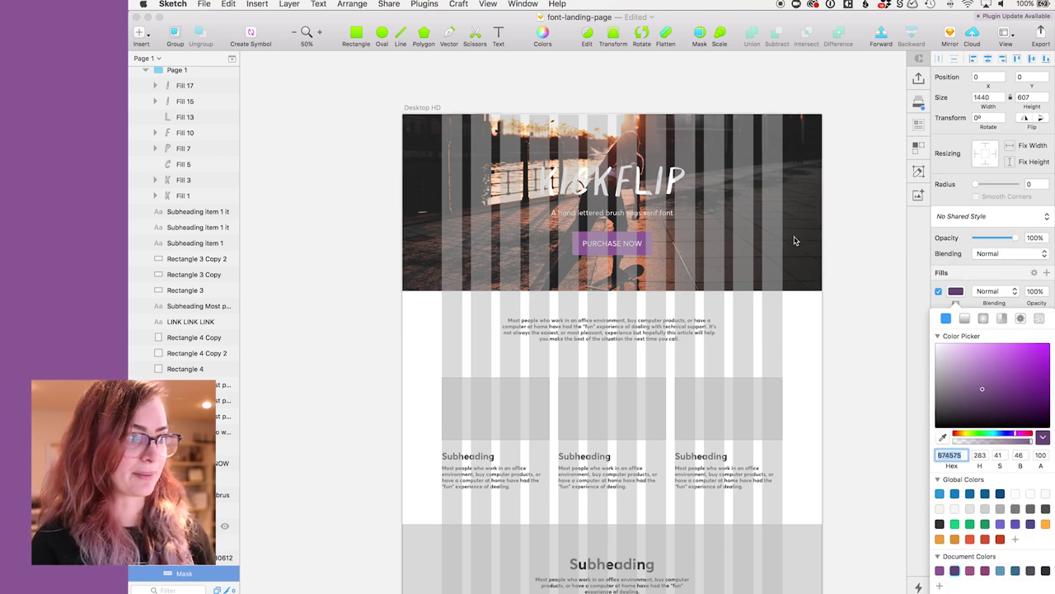
# Step: Turn on colour adjustment for the header photo, setting saturation to 0 and layer opacity to about 55%
pyautogui.click(198, 563)
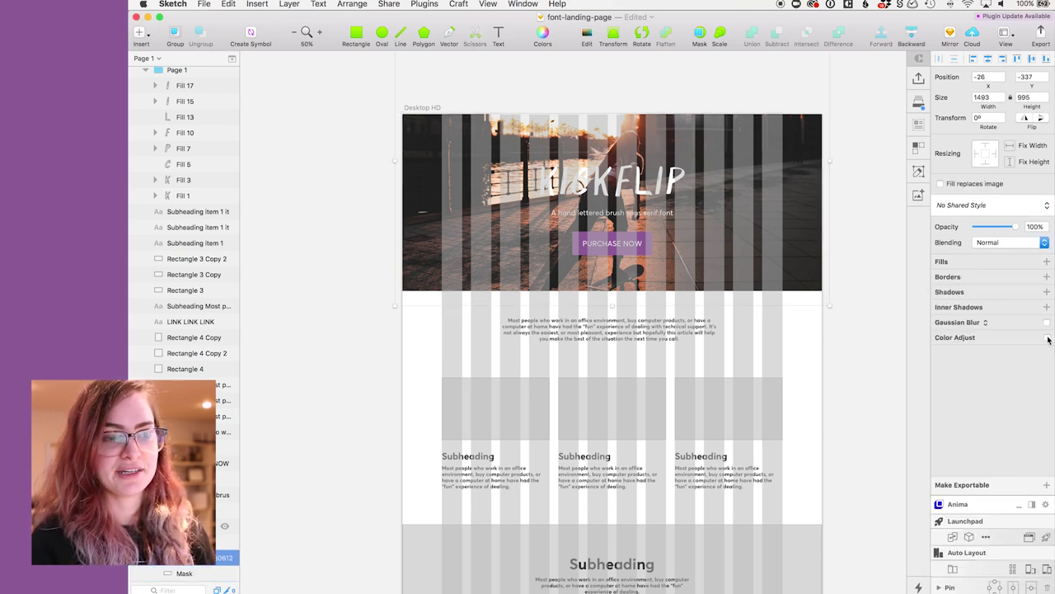
pyautogui.click(1047, 338)
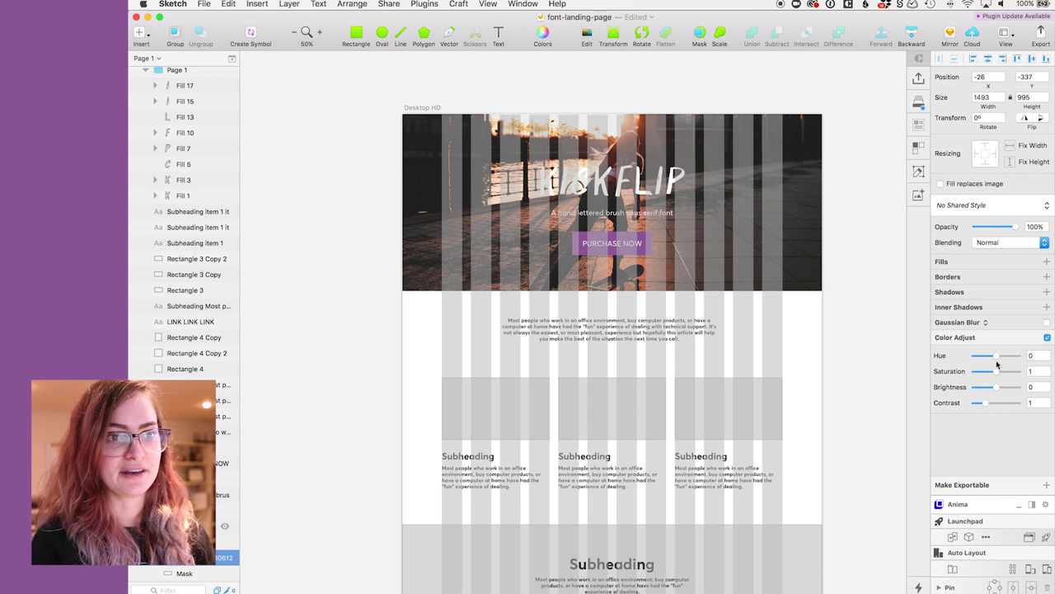
pyautogui.moveTo(995, 372); pyautogui.dragTo(959, 372)
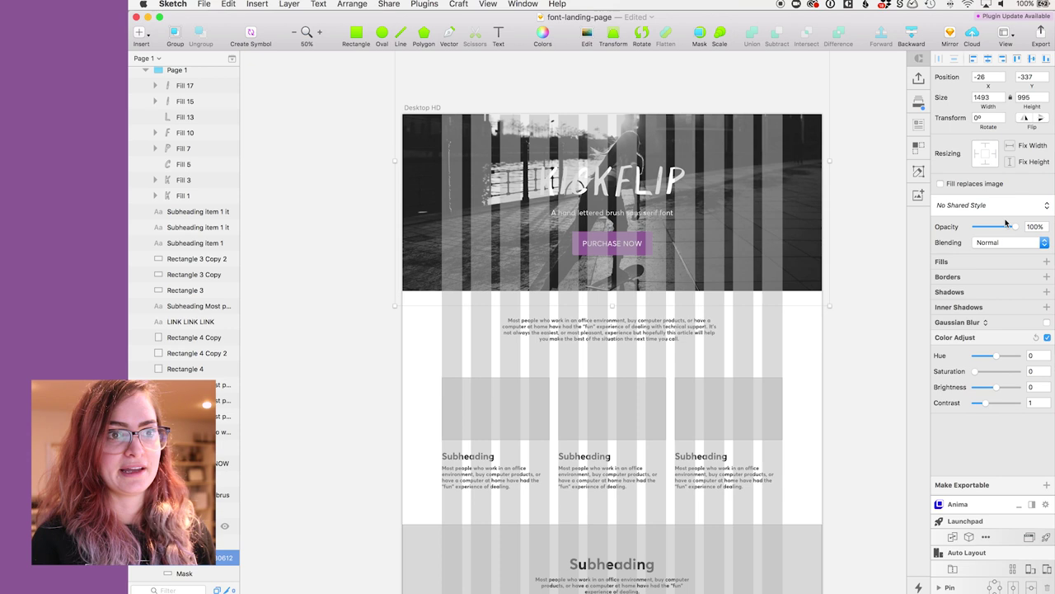
pyautogui.moveTo(1014, 228)
pyautogui.mouseDown()
pyautogui.moveTo(987, 227)
pyautogui.moveTo(998, 227)
pyautogui.mouseUp()
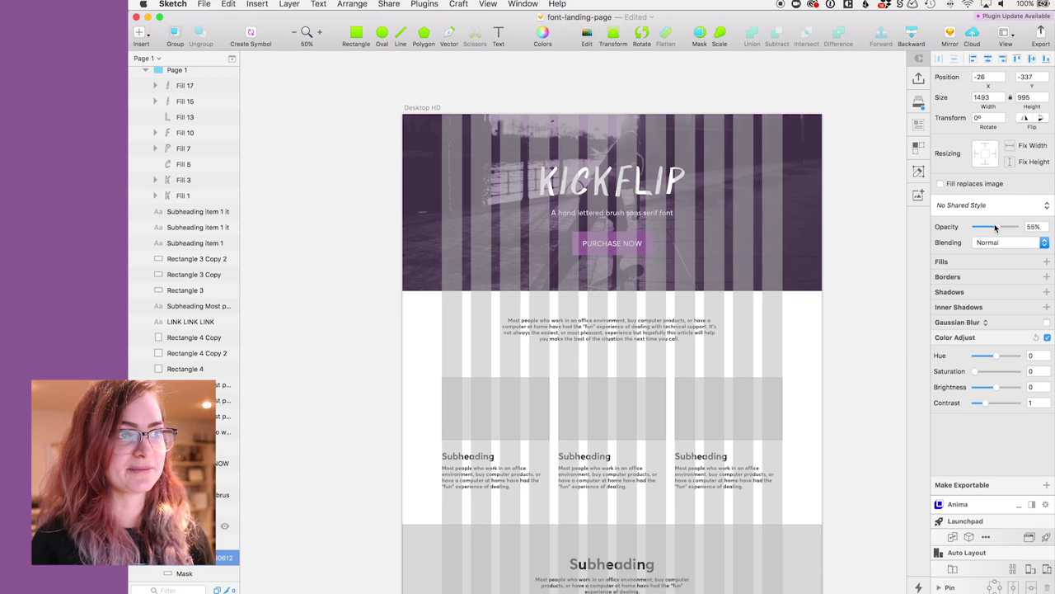
# Step: Hide the column layout grid over the artboard and clear the selection
pyautogui.click(447, 124)
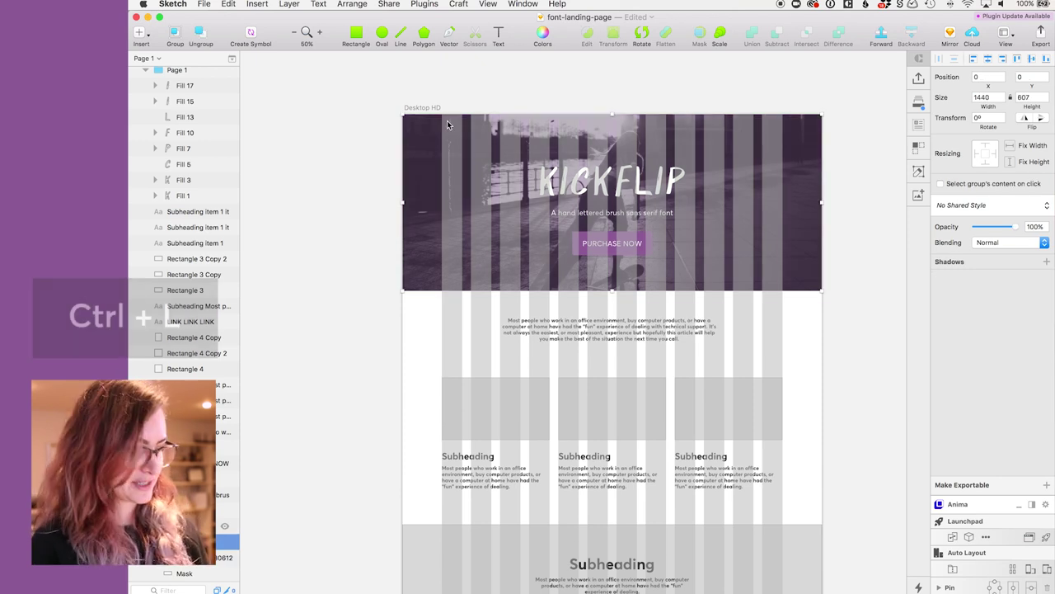
pyautogui.hotkey('ctrl', 'l')
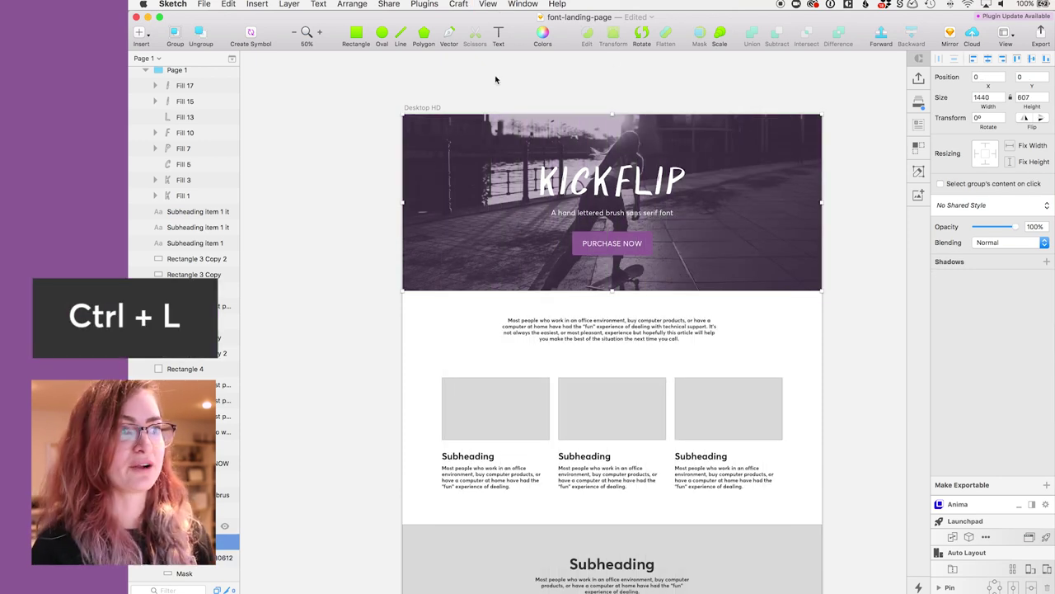
pyautogui.click(640, 73)
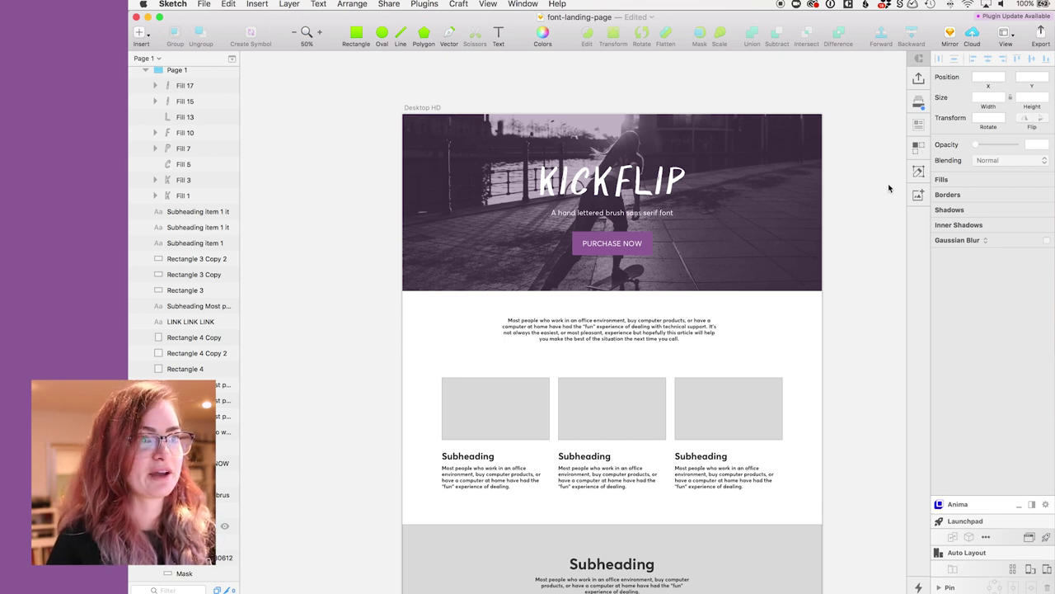
# Step: Nudge the header tagline up to Y 313 and extend the header photo block slightly downward
pyautogui.click(648, 213)
pyautogui.click(635, 183)
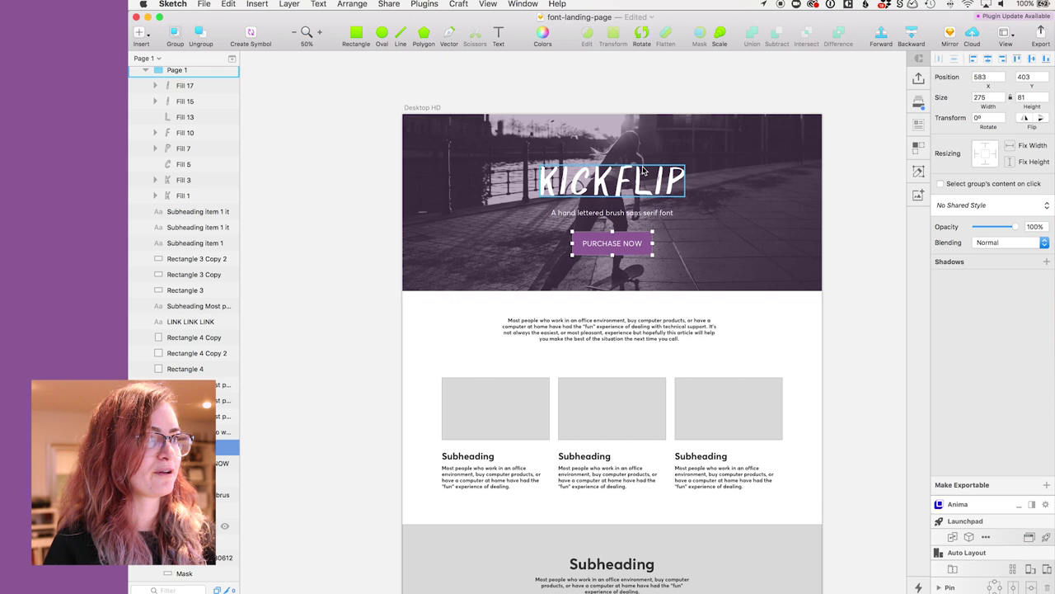
pyautogui.click(785, 228)
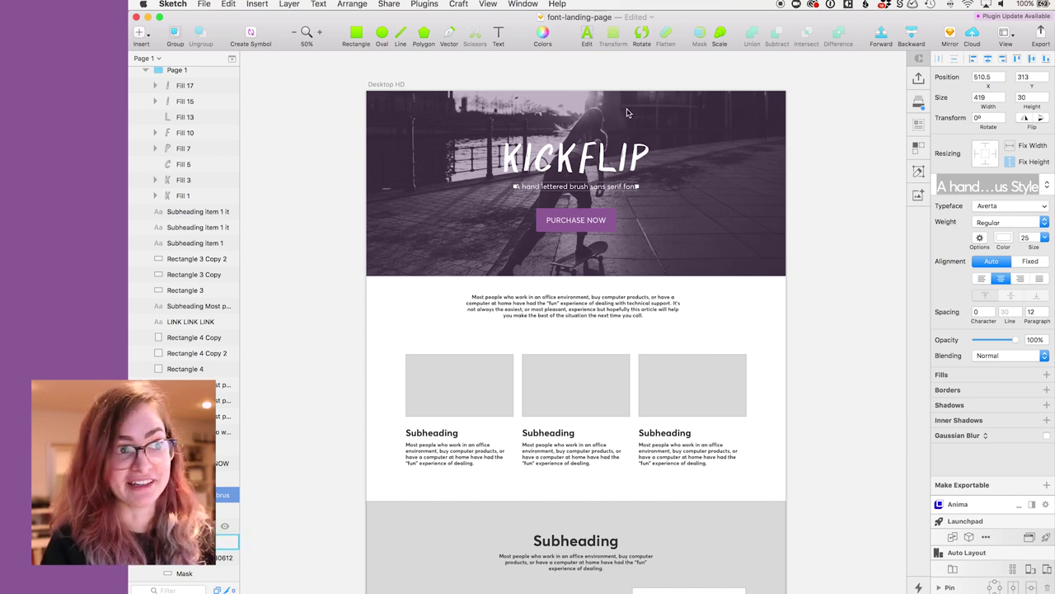
pyautogui.click(385, 85)
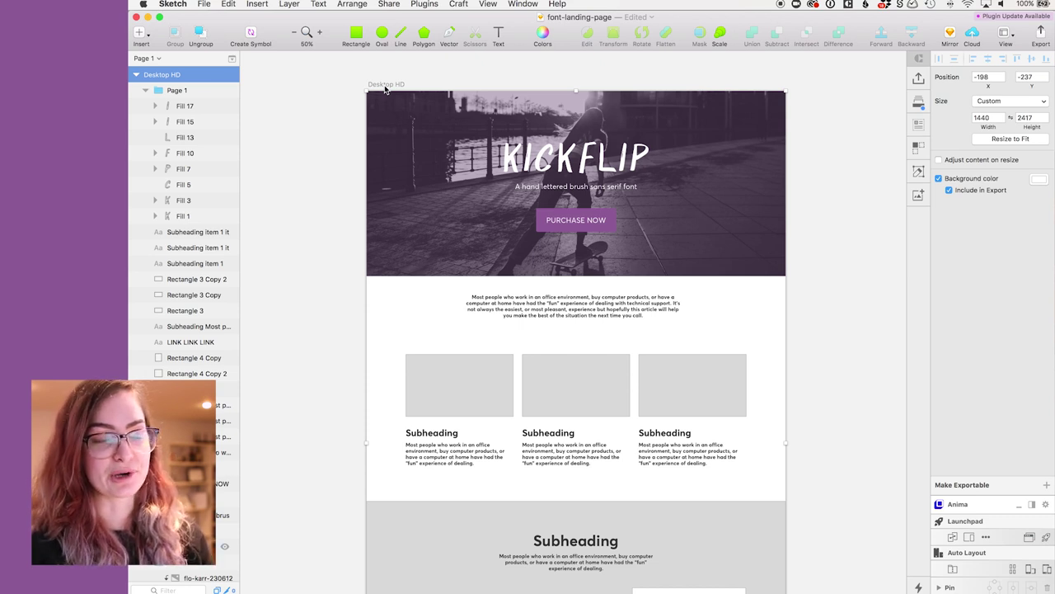
pyautogui.click(574, 221)
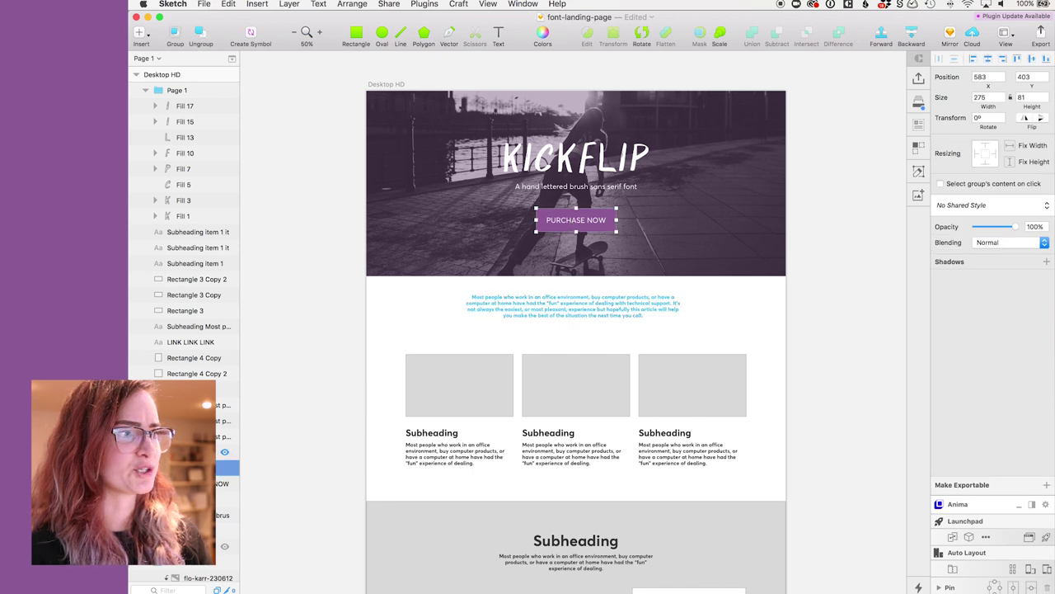
pyautogui.doubleClick(575, 225)
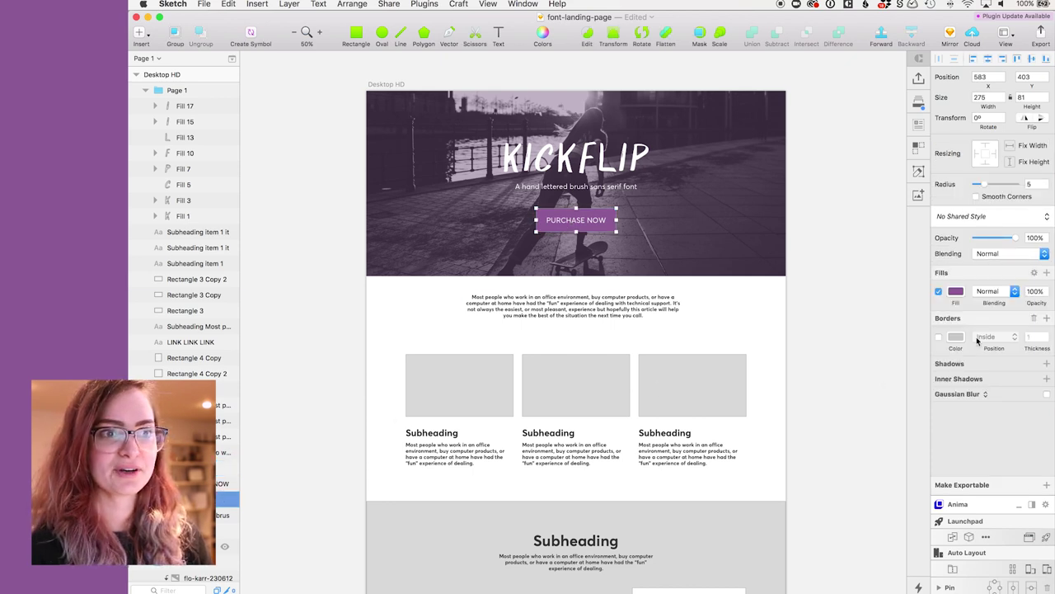
pyautogui.press('Escape')
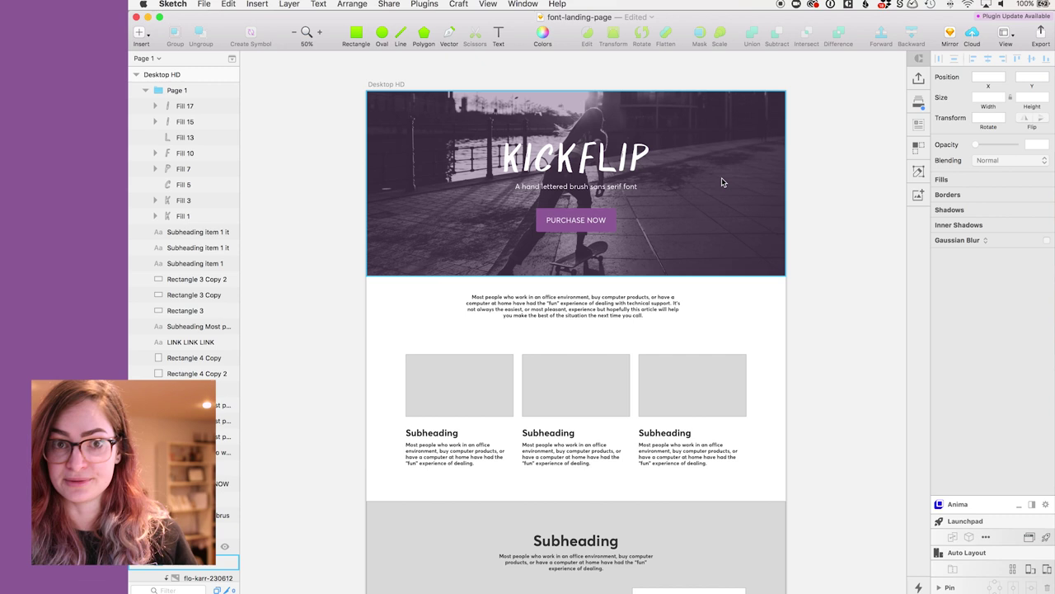
# Step: Set the intro paragraph below the header to Regular weight, size 19 and line spacing 27, positioned at Y 708
pyautogui.scroll(-2, 795, 171)
pyautogui.hscroll(-2, 795, 172)
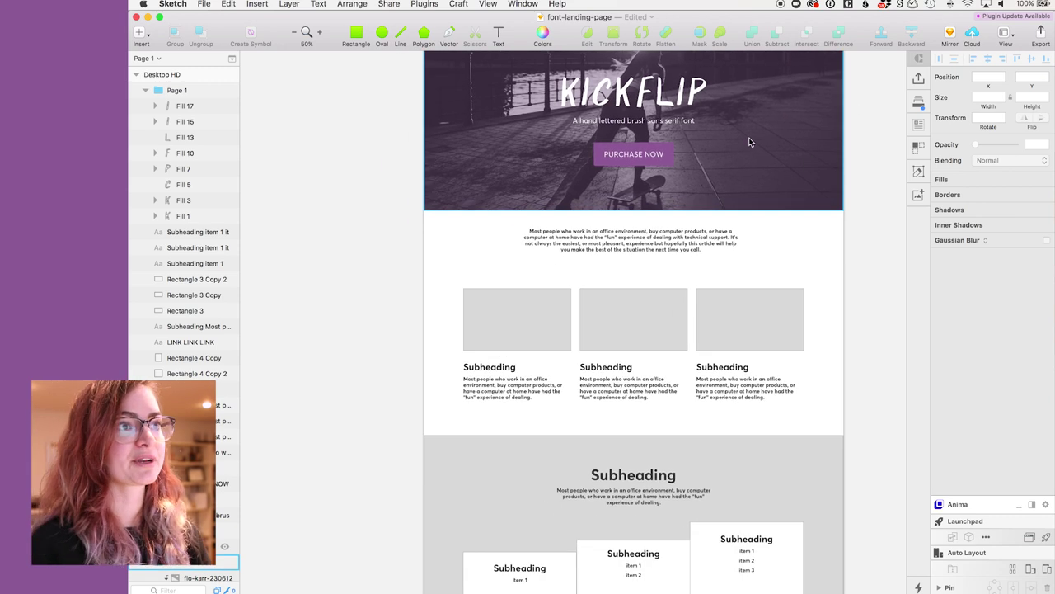
pyautogui.scroll(-3, 749, 142)
pyautogui.click(631, 157)
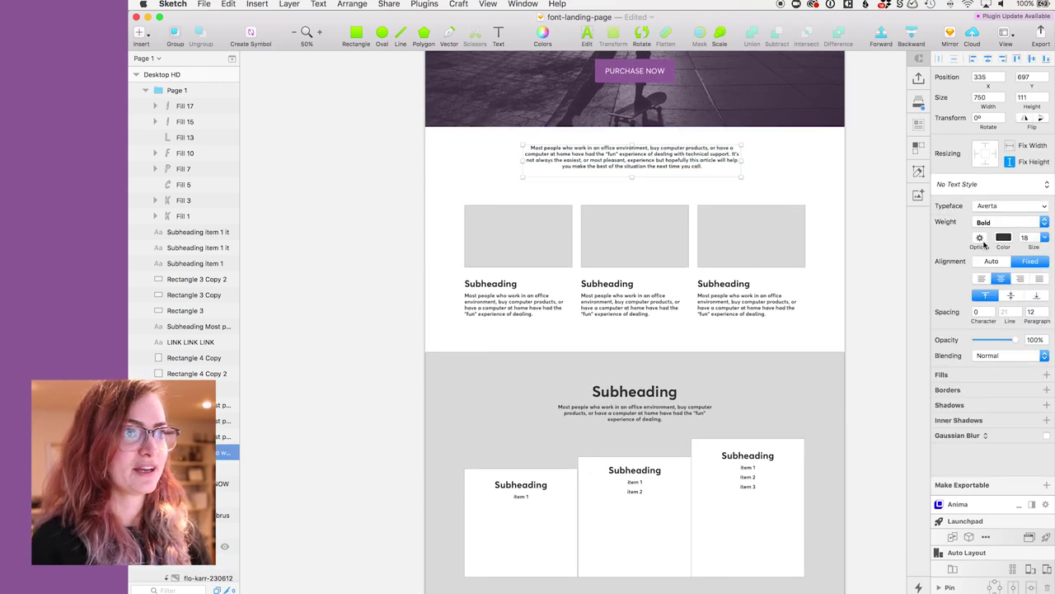
pyautogui.click(998, 222)
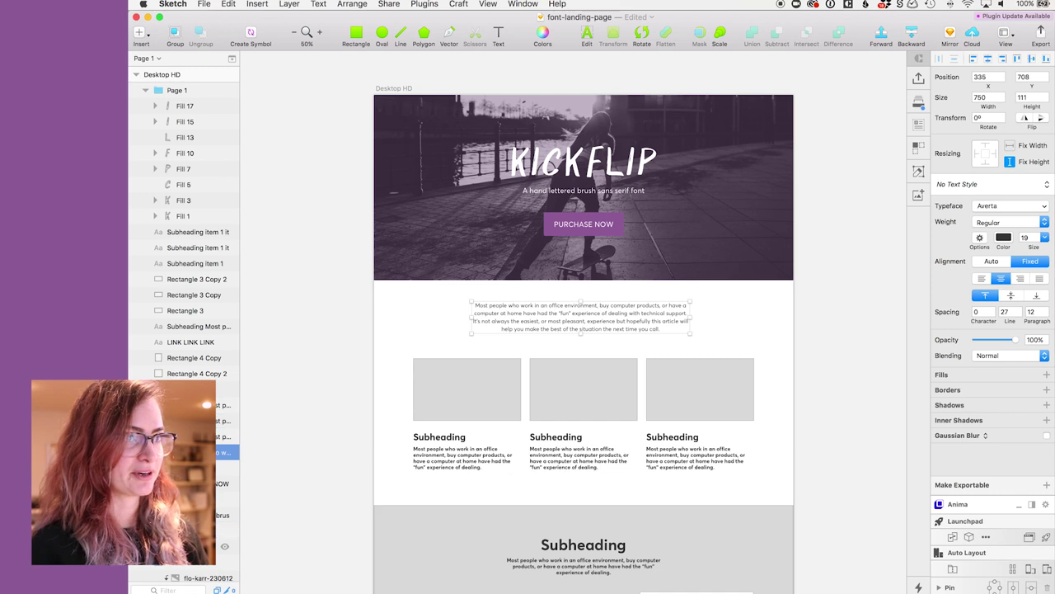
# Step: Bring the Ä à glyphs from the Illustrator font file into Sketch over the first grey box, layered above the rectangles
pyautogui.moveTo(374, 592)
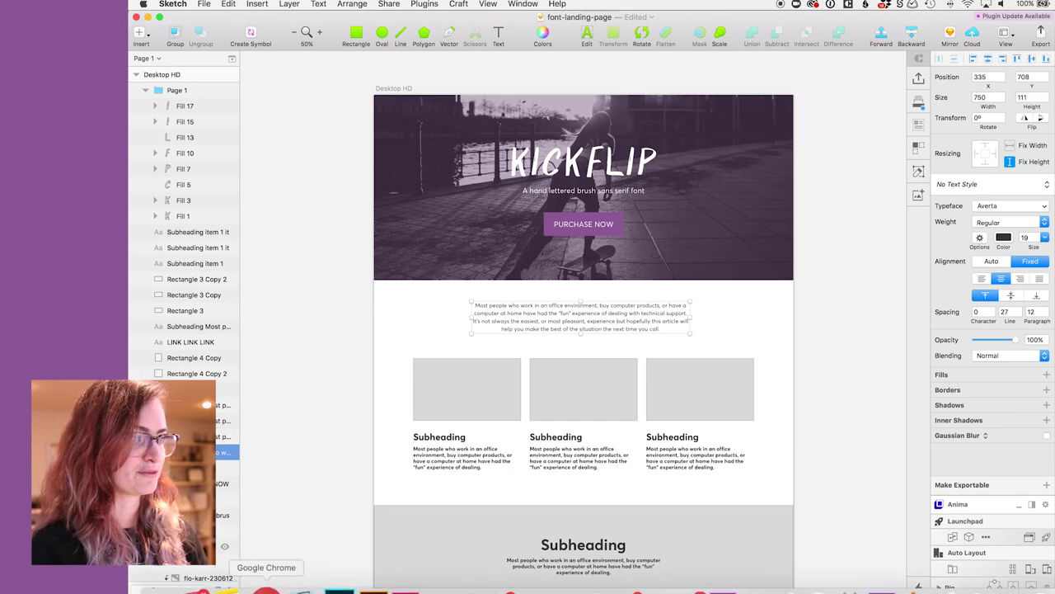
pyautogui.click(373, 590)
pyautogui.click(734, 352)
pyautogui.moveTo(793, 271); pyautogui.dragTo(845, 324)
pyautogui.moveTo(488, 590)
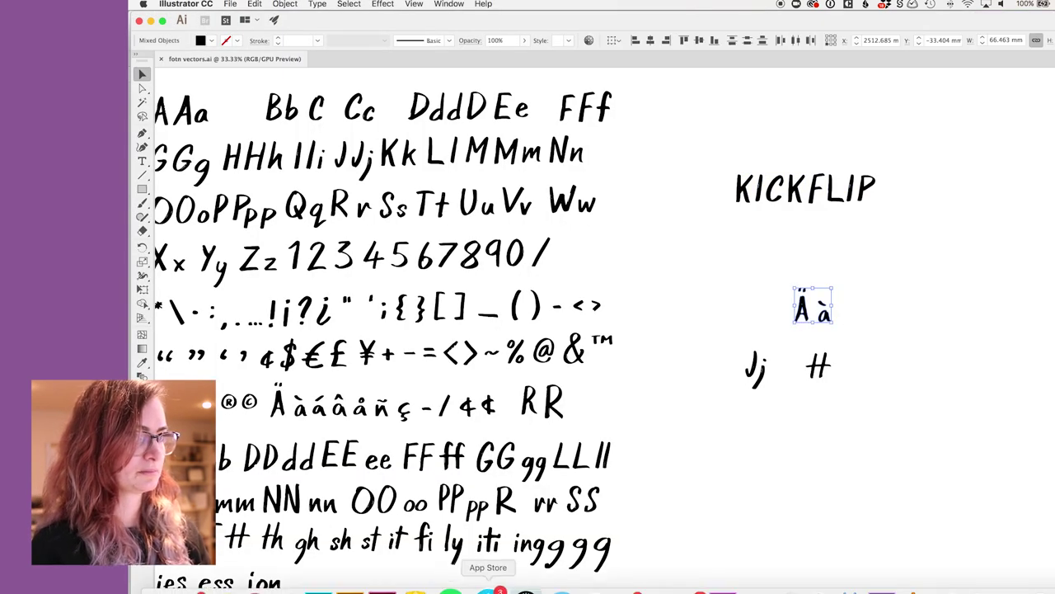
pyautogui.click(424, 590)
pyautogui.press('super+v')
pyautogui.moveTo(195, 357); pyautogui.dragTo(186, 278)
# Step: Copy the J j glyphs from the Illustrator font file and paste them into the Sketch landing page
pyautogui.moveTo(232, 590)
pyautogui.click(373, 590)
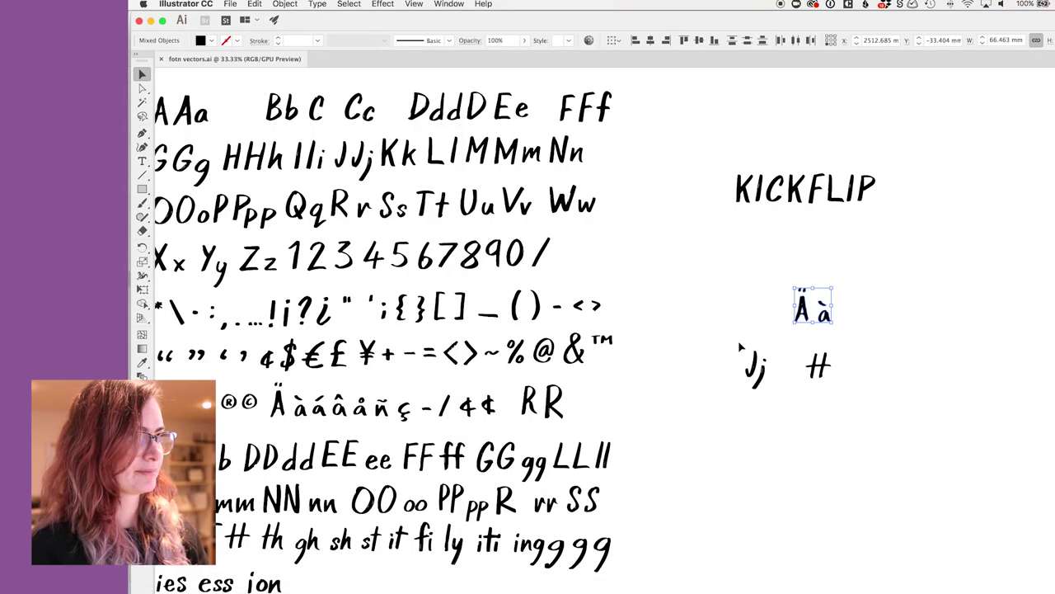
pyautogui.moveTo(738, 341); pyautogui.dragTo(768, 399)
pyautogui.press('super+Tab')
pyautogui.press('super+v')
pyautogui.press('super+z')
pyautogui.press('super+v')
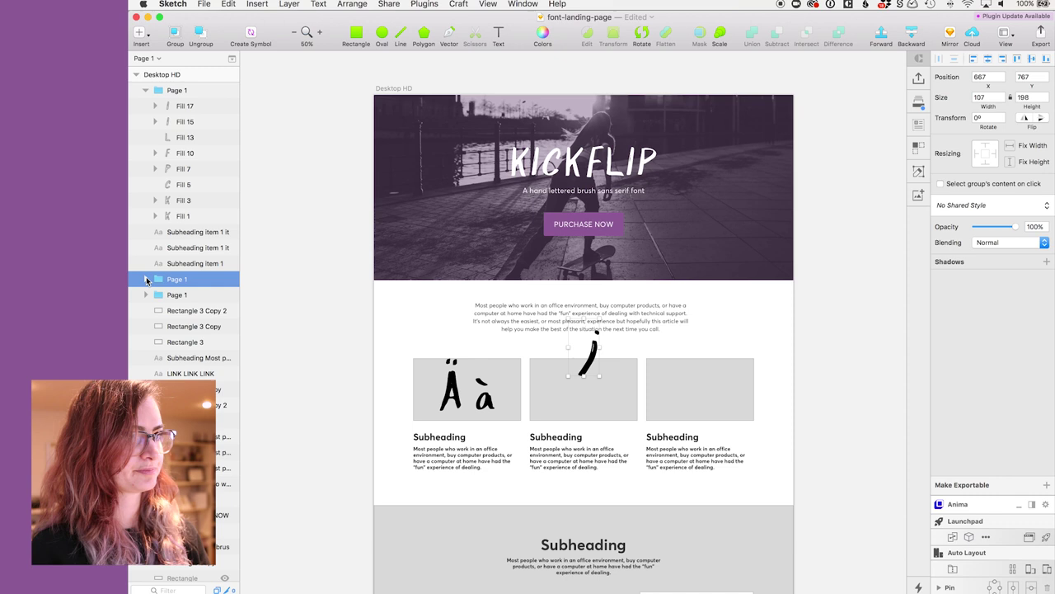
# Step: Move the J's Fill 1 shape out of Group 3 in the pasted J j artwork and delete that clipping group
pyautogui.click(145, 279)
pyautogui.click(155, 294)
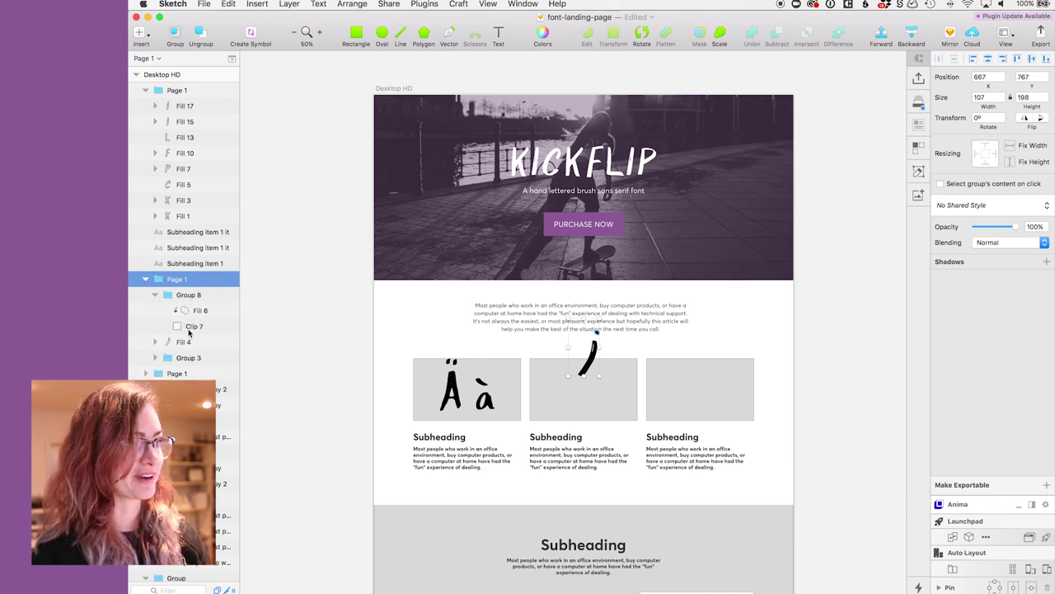
pyautogui.click(155, 357)
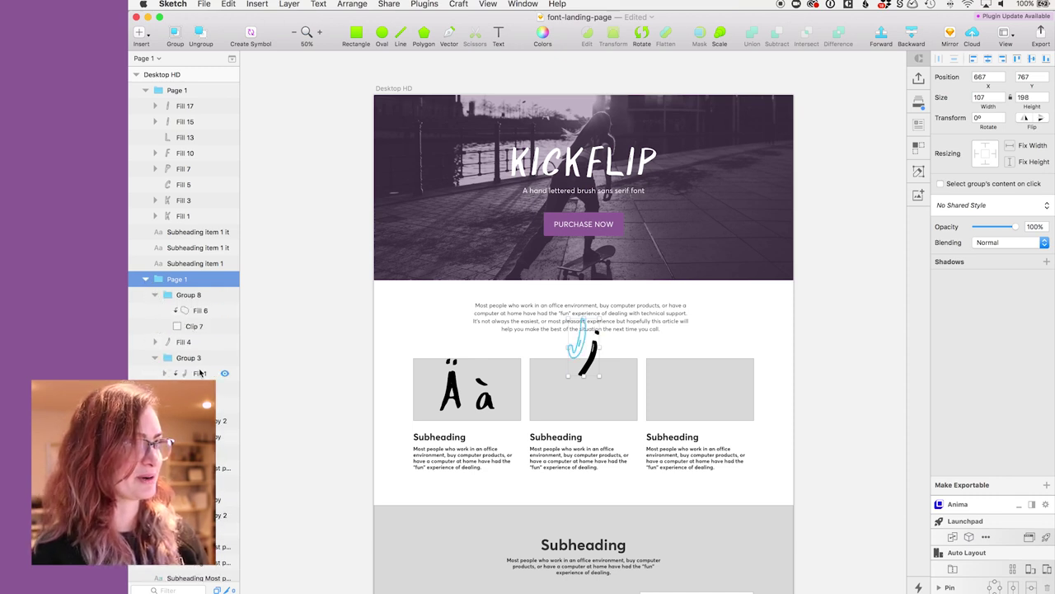
pyautogui.click(179, 374)
pyautogui.moveTo(193, 376); pyautogui.dragTo(187, 368)
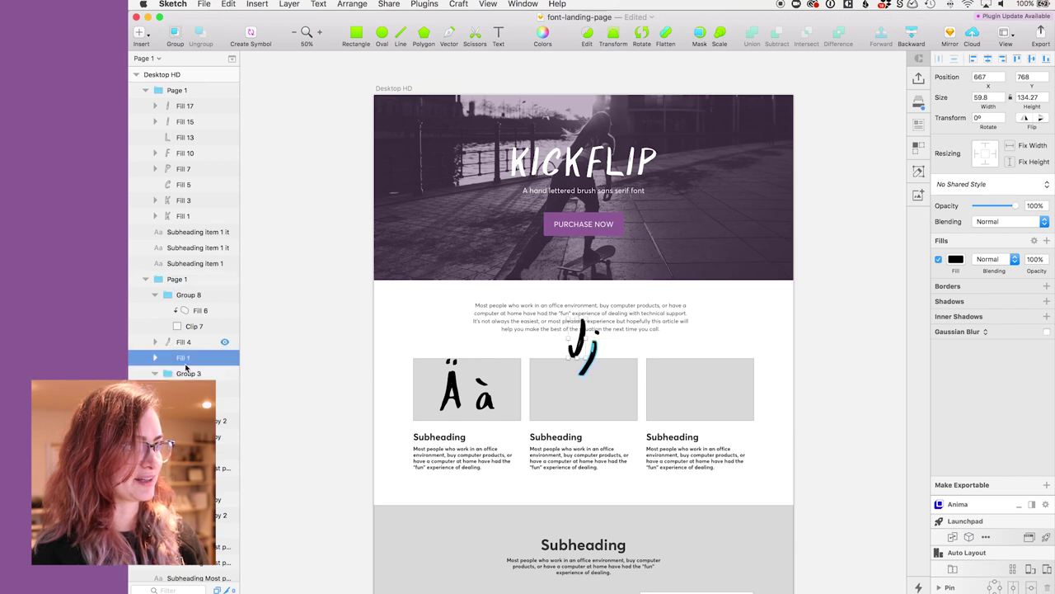
pyautogui.click(188, 376)
pyautogui.press('BackSpace')
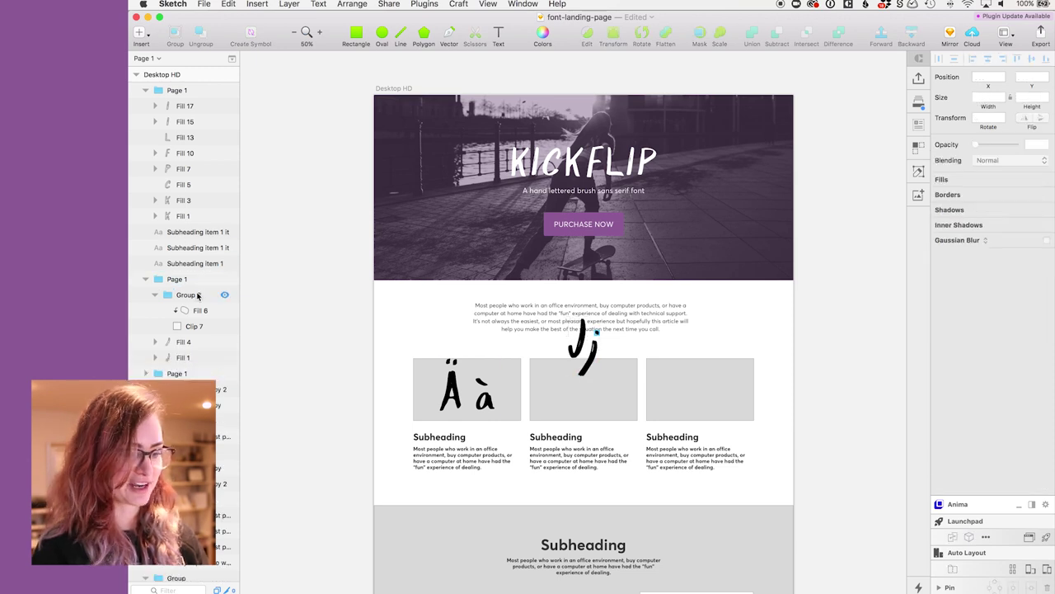
pyautogui.click(186, 282)
pyautogui.click(146, 278)
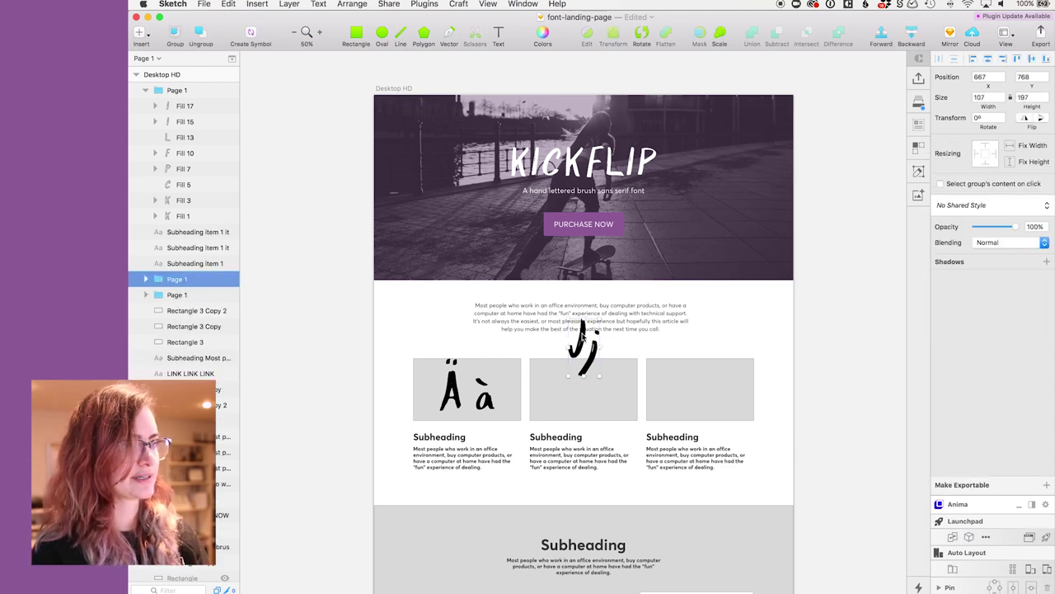
# Step: Bring the tt ligature glyph from the Illustrator font file into Sketch and place it over the third grey box
pyautogui.click(371, 585)
pyautogui.moveTo(802, 341); pyautogui.dragTo(855, 394)
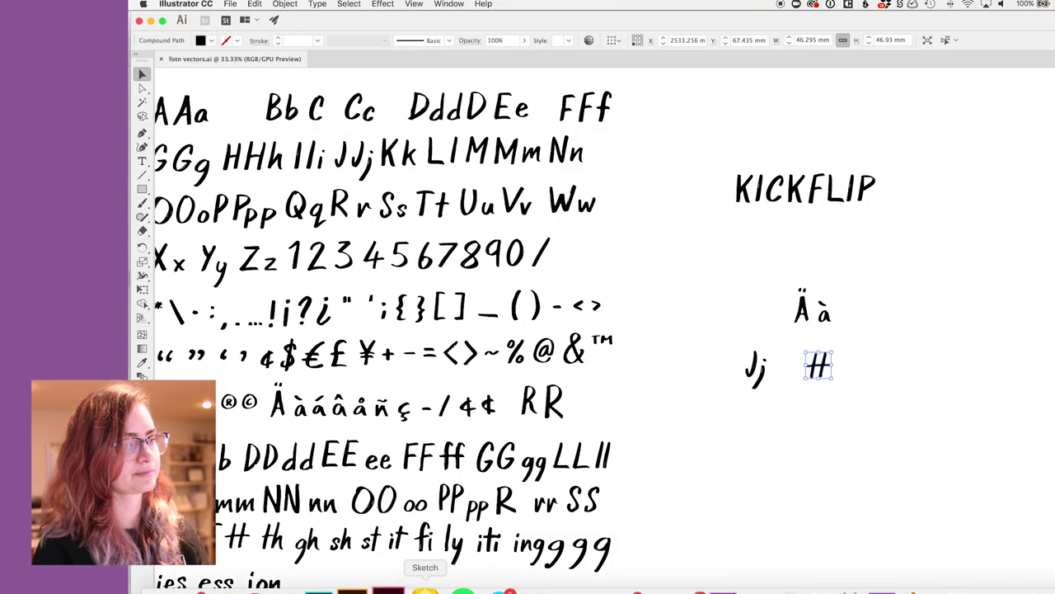
pyautogui.click(424, 588)
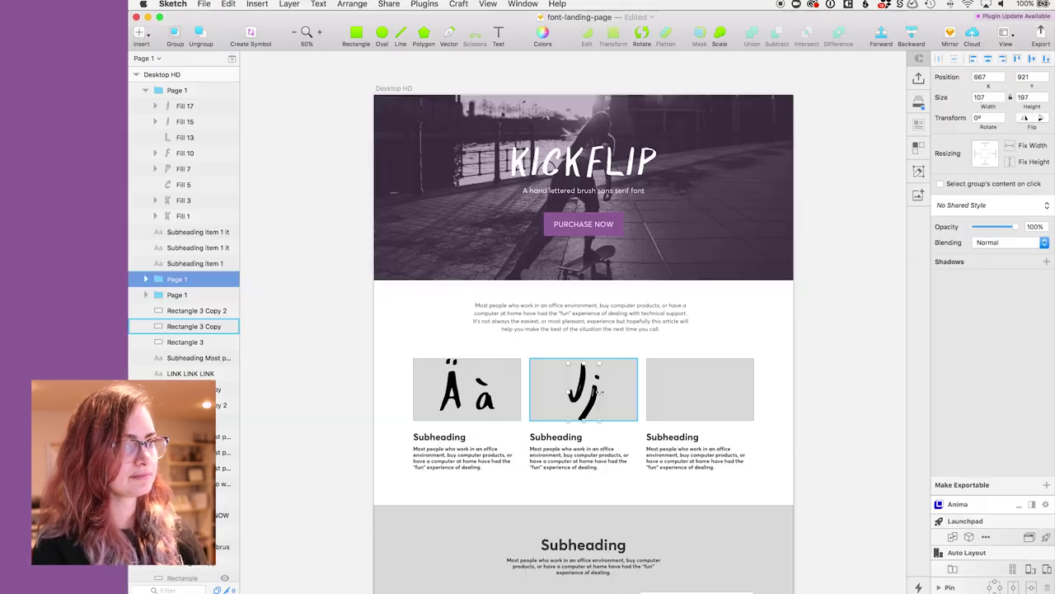
pyautogui.press('super+v')
pyautogui.moveTo(582, 342); pyautogui.dragTo(700, 384)
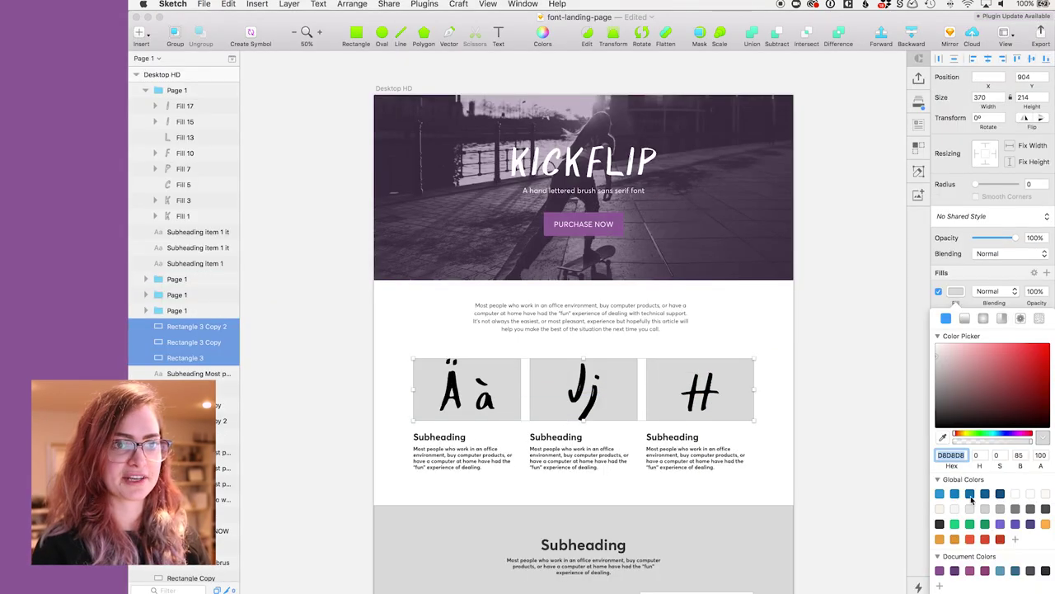
# Step: Fill the three feature boxes with light grey F6F6F6 and set their corner radius to 5
pyautogui.click(955, 510)
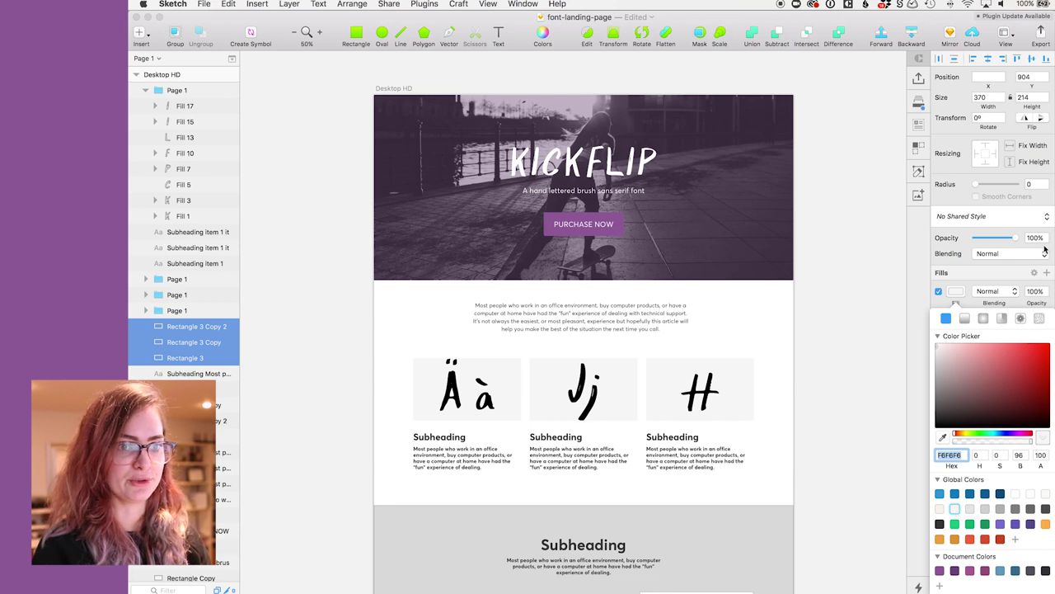
pyautogui.click(1035, 184)
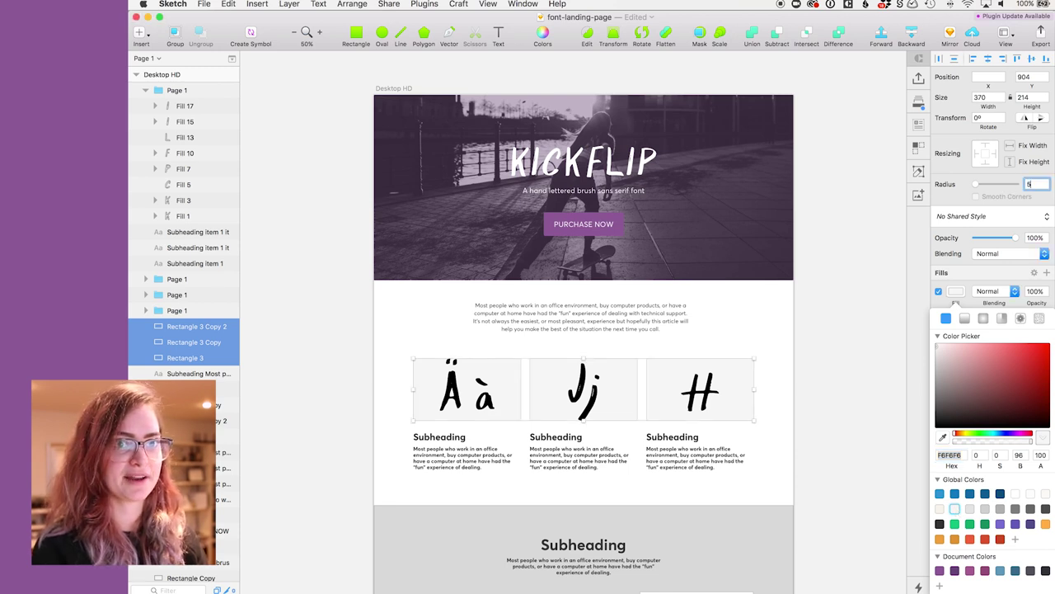
pyautogui.write('5')
pyautogui.press('Return')
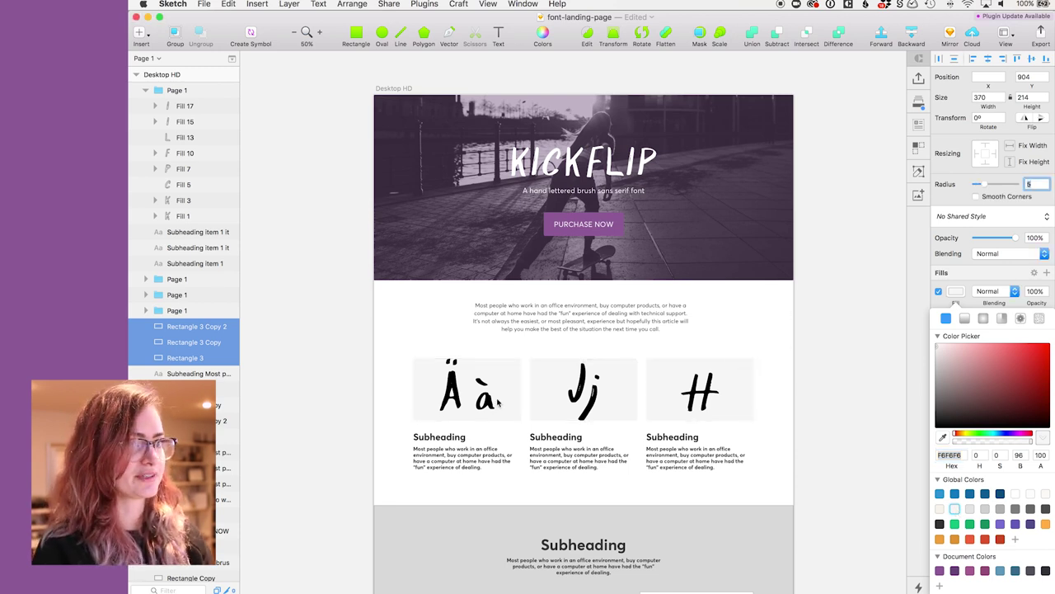
# Step: Scale down the Ä à, J j and tt glyph samples and shorten the three boxes behind them from their upper edges
pyautogui.click(493, 402)
pyautogui.moveTo(496, 361); pyautogui.dragTo(470, 378)
pyautogui.click(588, 387)
pyautogui.moveTo(601, 362); pyautogui.dragTo(582, 393)
pyautogui.click(700, 392)
pyautogui.moveTo(719, 372); pyautogui.dragTo(700, 387)
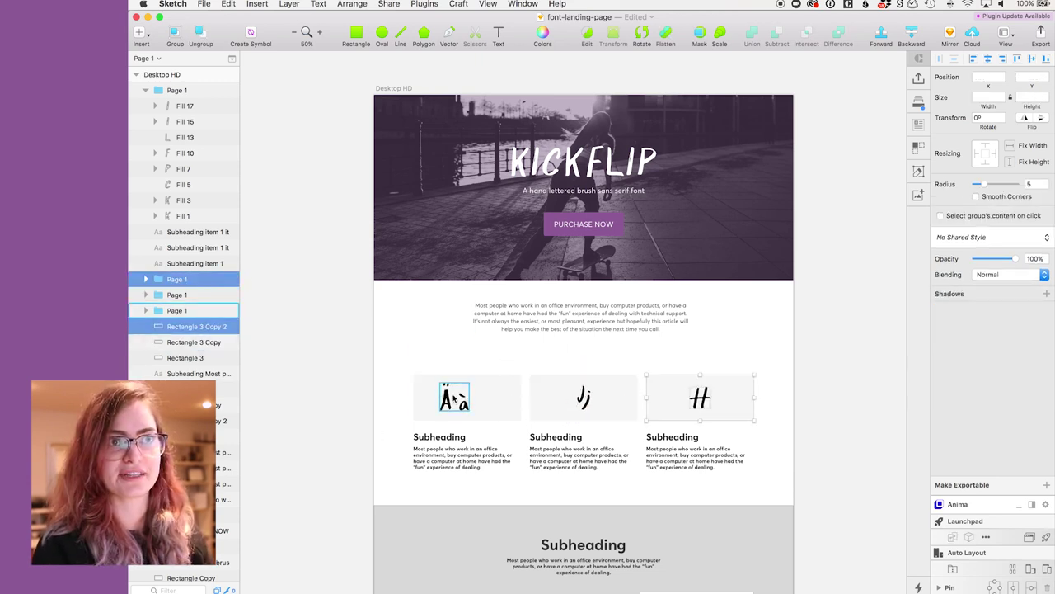
# Step: Centre the Ä à glyphs horizontally and vertically within the first feature box
pyautogui.click(447, 397)
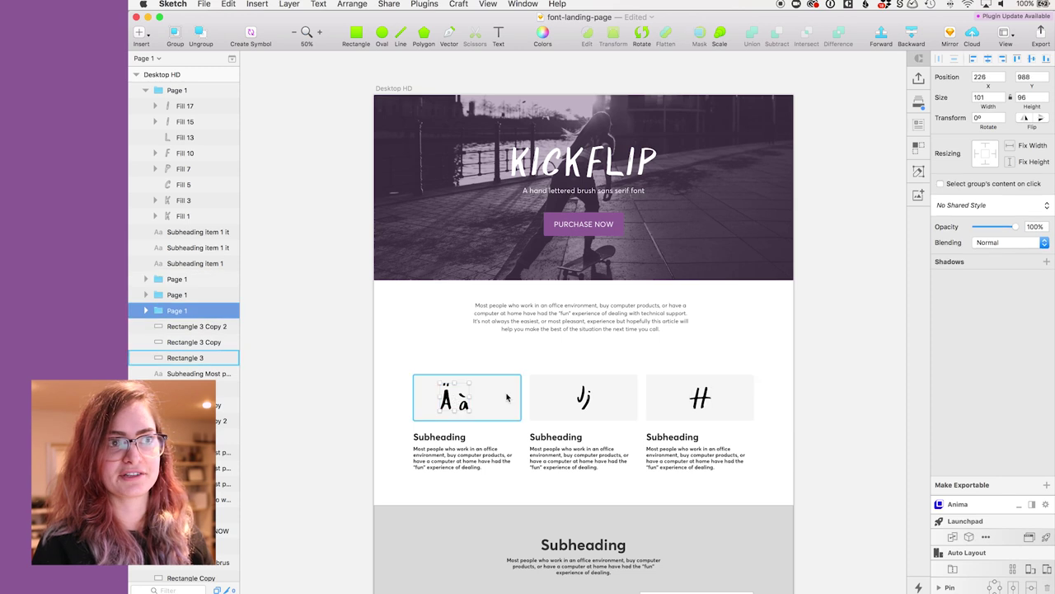
pyautogui.keyDown('shift'); pyautogui.click(507, 397); pyautogui.keyUp('shift')
pyautogui.click(988, 61)
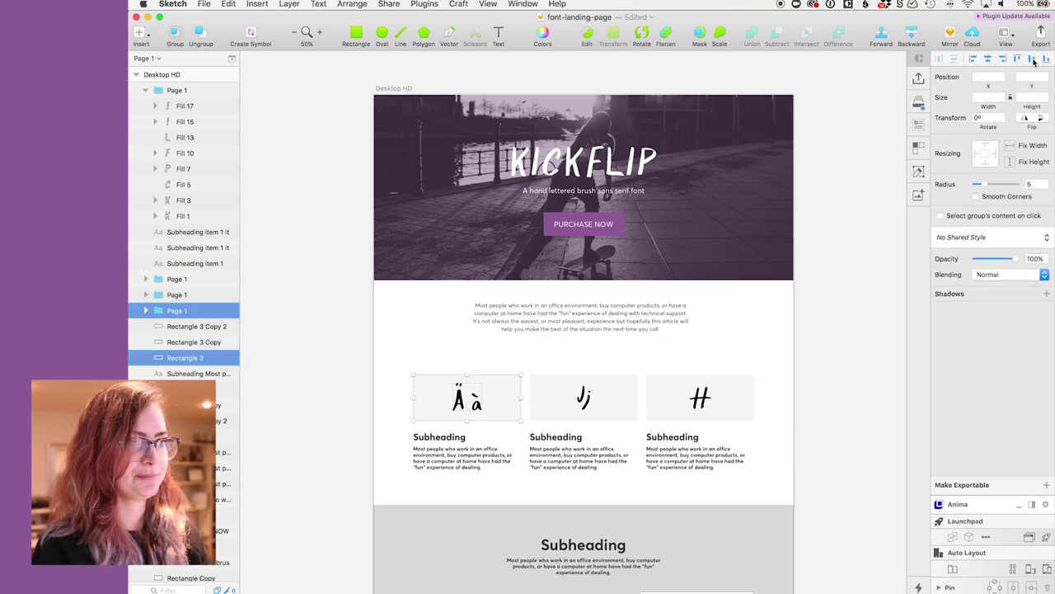
pyautogui.click(1032, 59)
# Step: Replace the three feature headings with "International characters", "Subtle texture" and "Ligatures"
pyautogui.doubleClick(450, 438)
pyautogui.write('International characters')
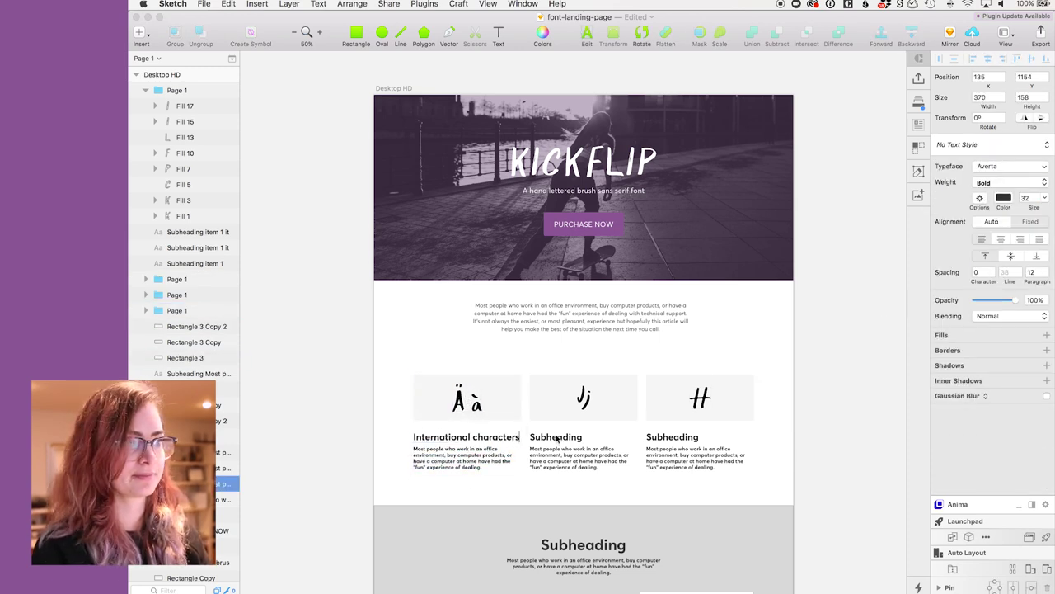
pyautogui.doubleClick(558, 437)
pyautogui.write('Subtle texture')
pyautogui.doubleClick(692, 437)
pyautogui.write('Ligatures')
# Step: Create a new text style from the intro paragraph below the header
pyautogui.click(580, 322)
pyautogui.click(989, 184)
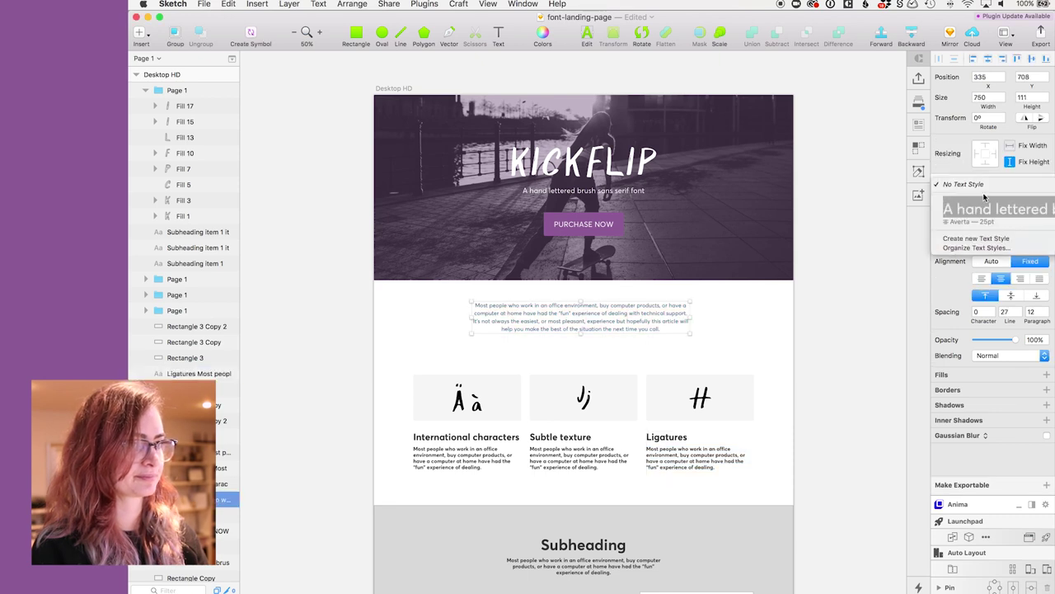
pyautogui.click(979, 239)
# Step: Try to apply the intro paragraph's text style to the body text under Ligatures
pyautogui.tripleClick(702, 455)
pyautogui.click(990, 145)
pyautogui.press('super+c')
pyautogui.click(986, 200)
pyautogui.click(993, 145)
pyautogui.click(632, 330)
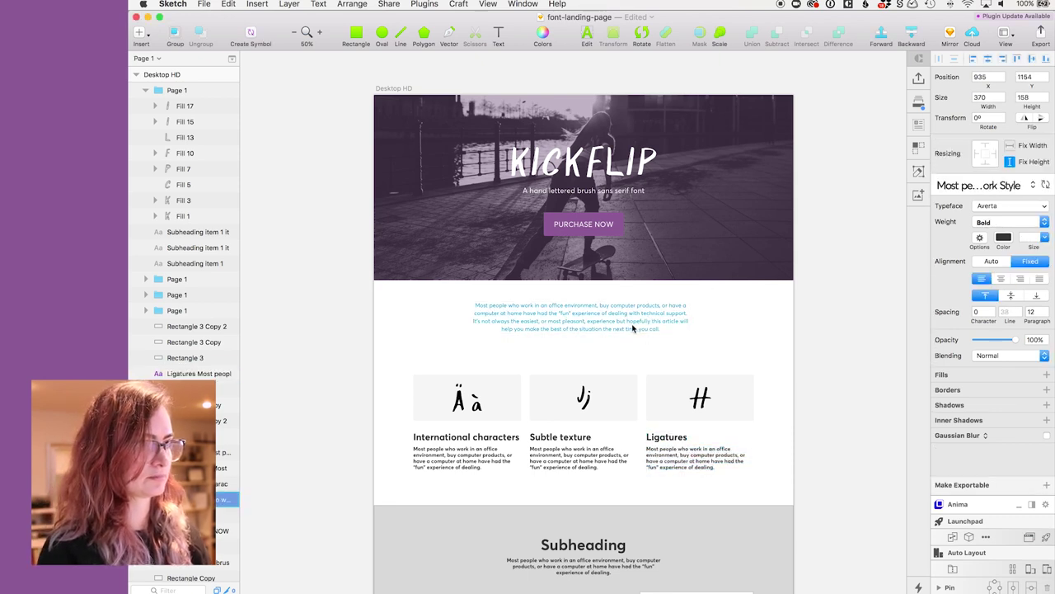
# Step: Set the body text under Ligatures and Subtle texture to Regular weight with line spacing 23
pyautogui.tripleClick(698, 457)
pyautogui.click(1009, 181)
pyautogui.click(996, 152)
pyautogui.click(993, 145)
pyautogui.click(968, 99)
pyautogui.click(1010, 272)
pyautogui.write('23')
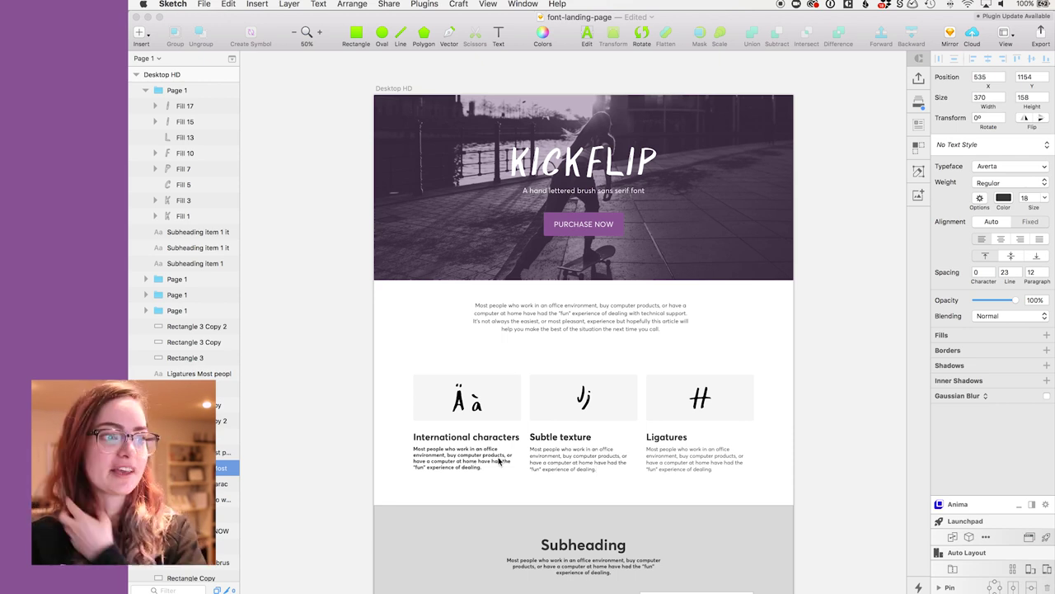
# Step: Match the body text under International characters to the Regular body text of the other two feature columns
pyautogui.doubleClick(488, 464)
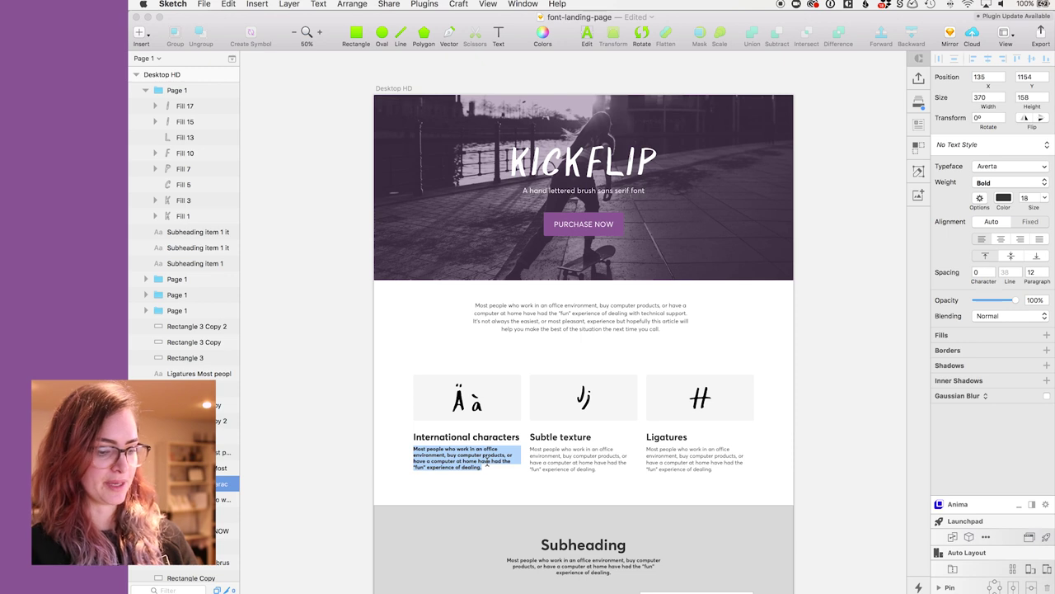
pyautogui.press('super+v')
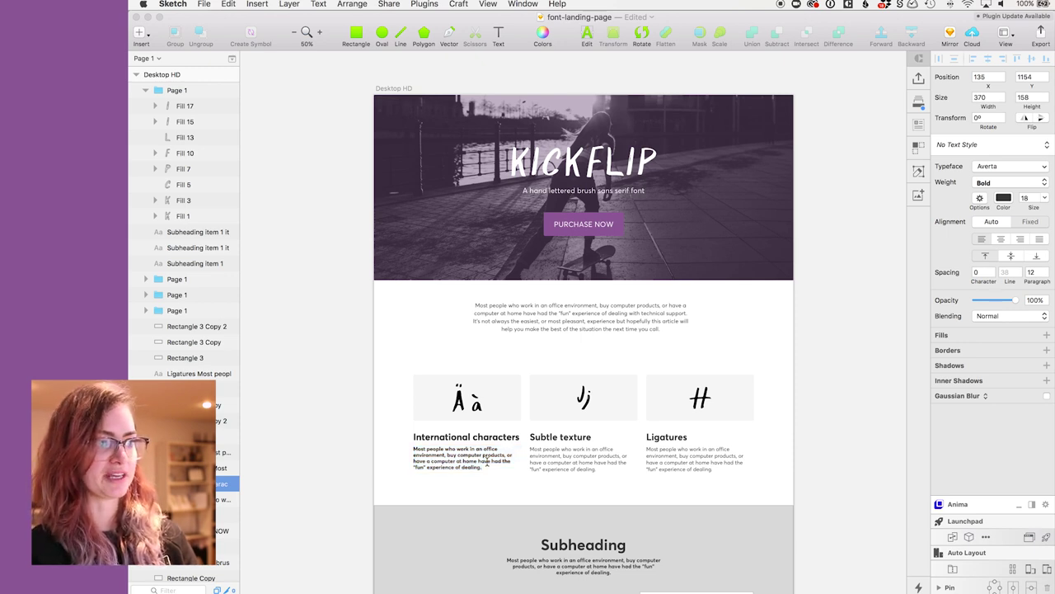
pyautogui.tripleClick(471, 464)
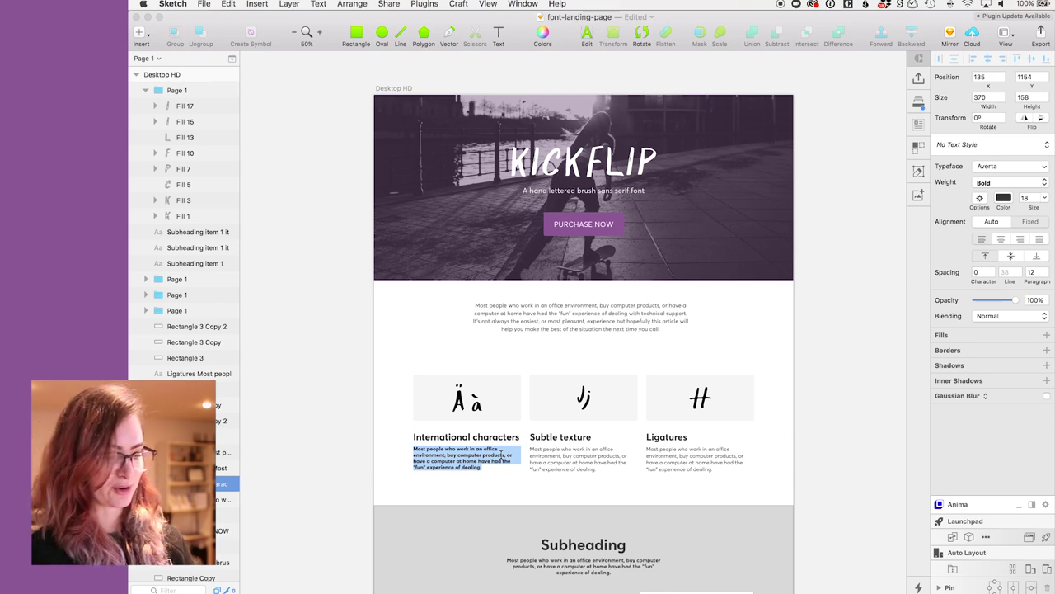
pyautogui.press('super+alt+shift+v')
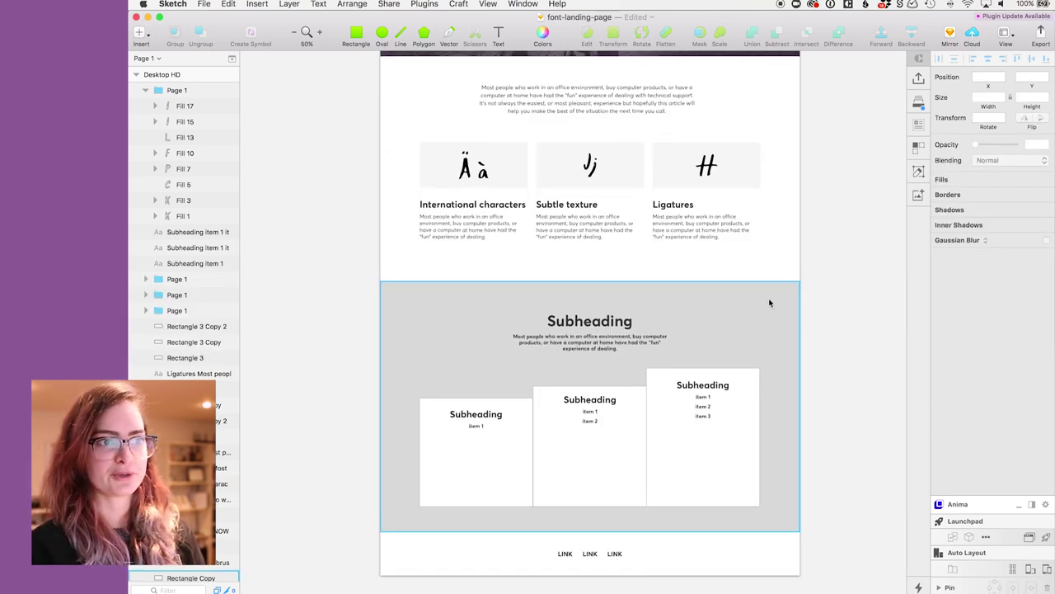
# Step: Duplicate the header photo group onto the lower grey section at X 0, Y 1408, and extend its mask down to cover the section
pyautogui.scroll(6, 770, 302)
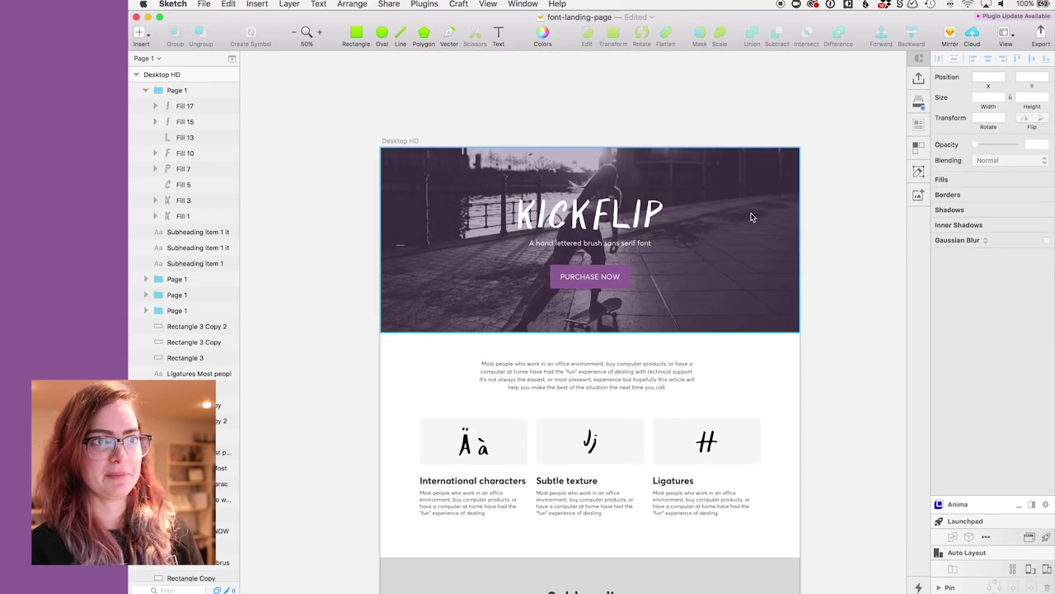
pyautogui.click(750, 217)
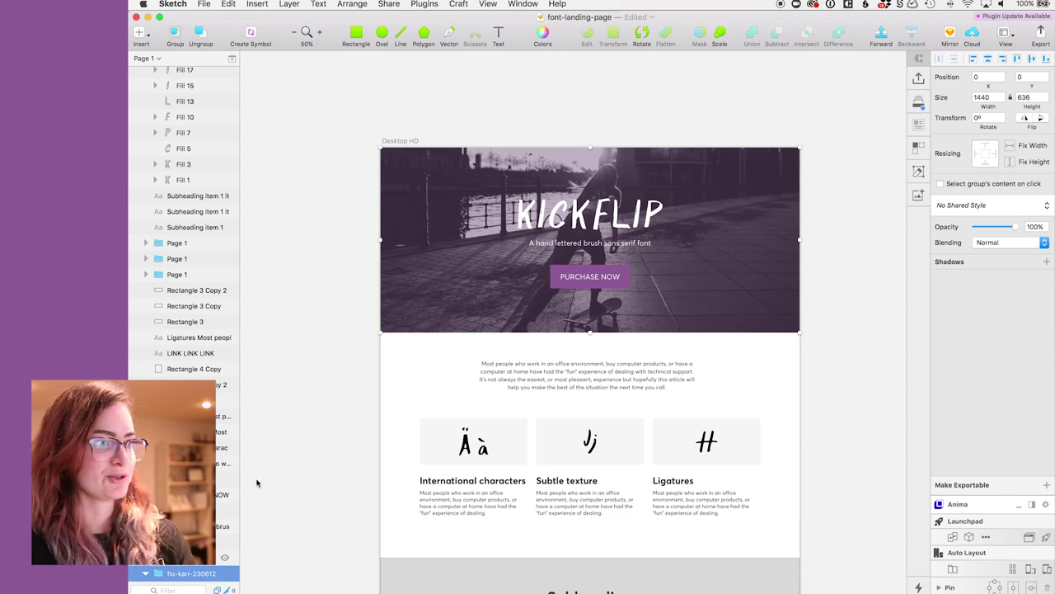
pyautogui.scroll(-3, 183, 322)
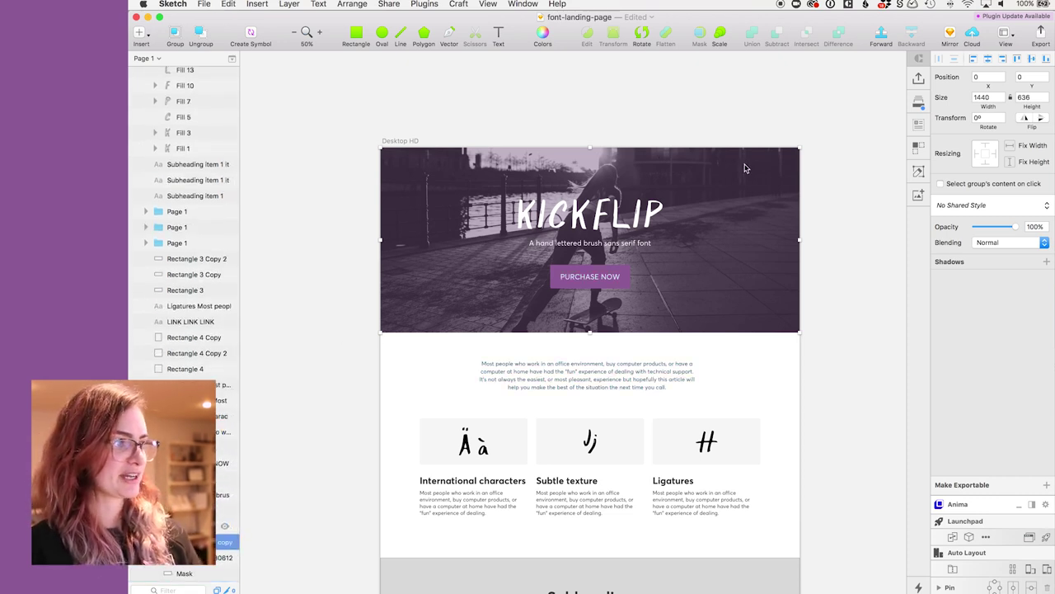
pyautogui.moveTo(759, 199); pyautogui.dragTo(765, 582)
pyautogui.scroll(-5, 772, 387)
pyautogui.click(759, 226)
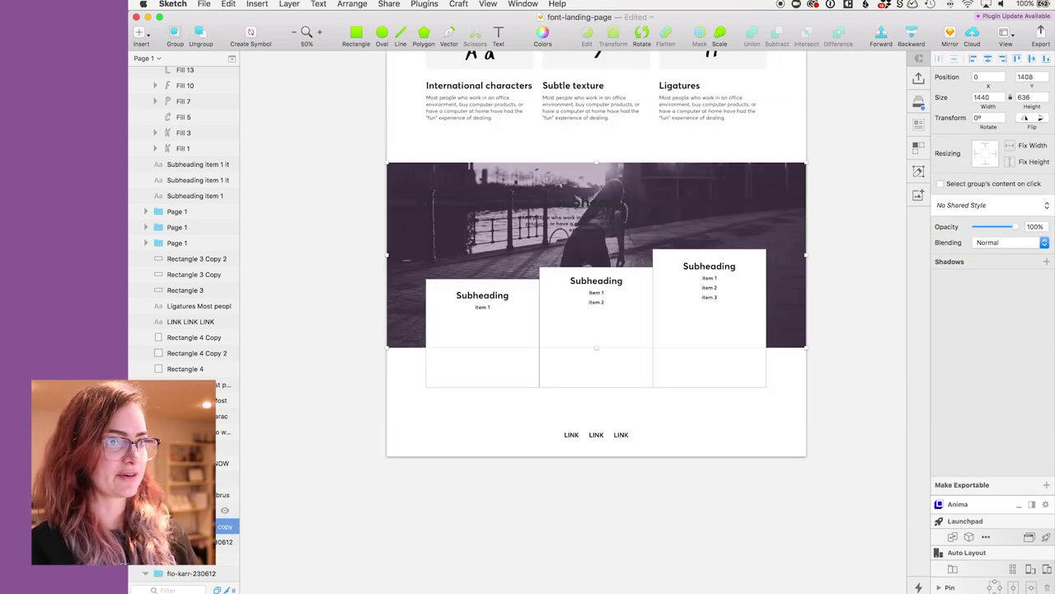
pyautogui.click(185, 557)
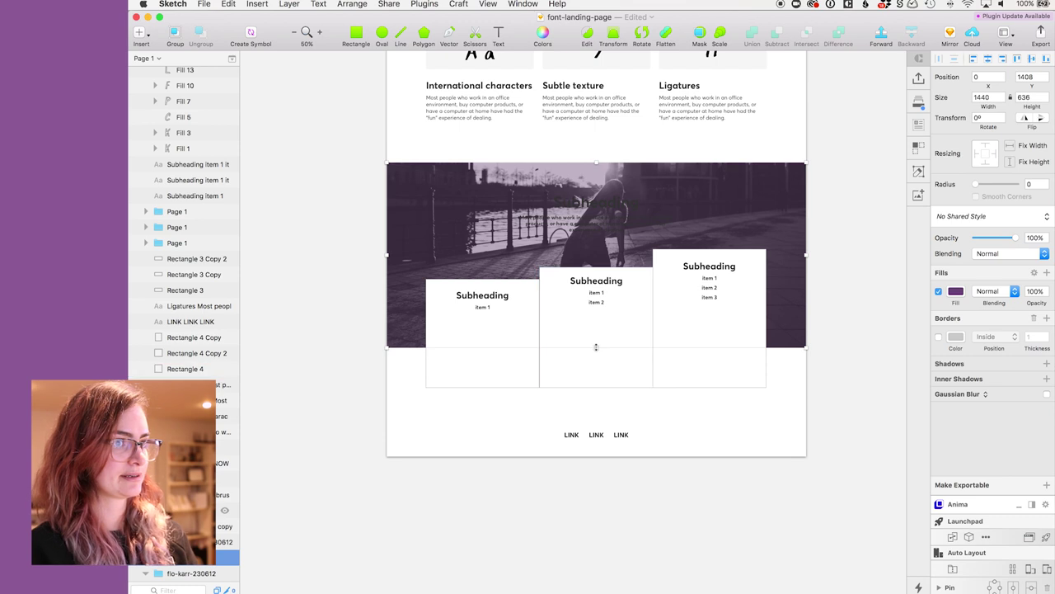
pyautogui.moveTo(596, 348); pyautogui.dragTo(594, 404)
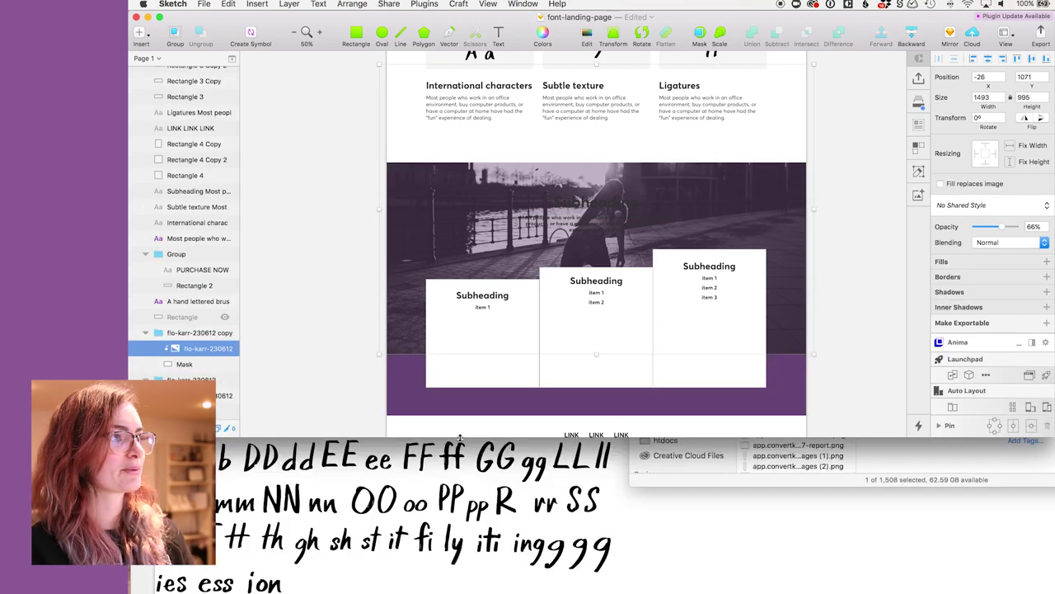
# Step: Replace the duplicated group's photo with the-nigmatic-267341.jpg from Downloads, positioned at X 0, Y 1303
pyautogui.moveTo(459, 437); pyautogui.dragTo(495, 244)
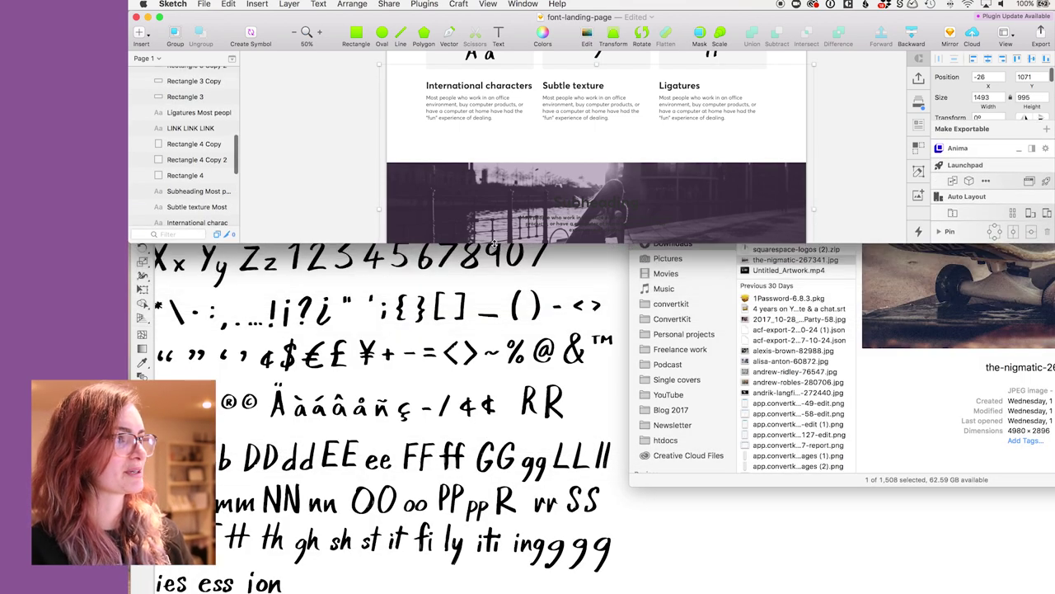
pyautogui.scroll(-5, 206, 193)
pyautogui.scroll(1, 200, 176)
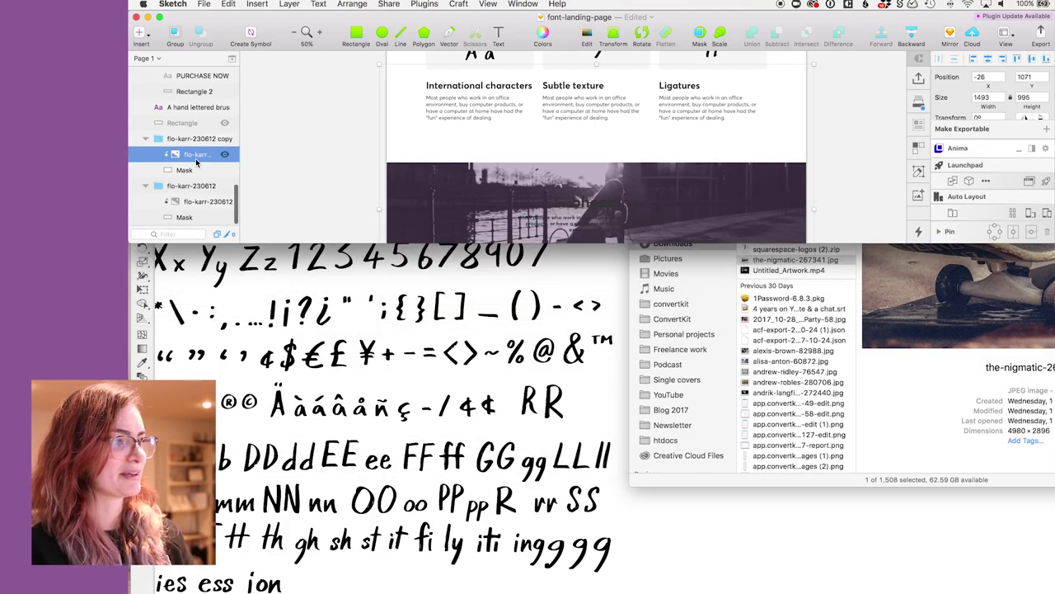
pyautogui.rightClick(197, 158)
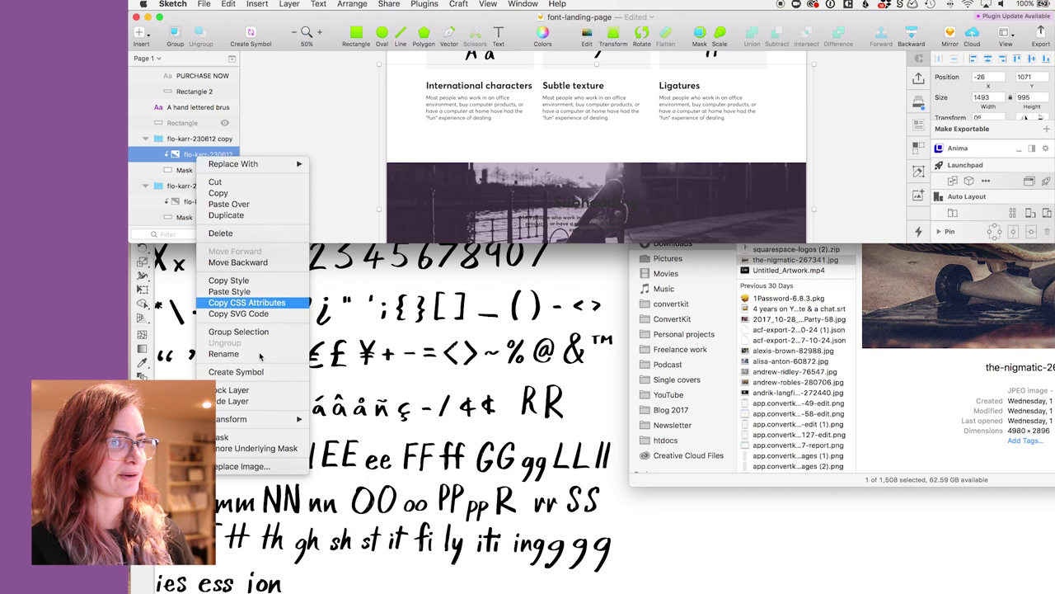
pyautogui.click(243, 467)
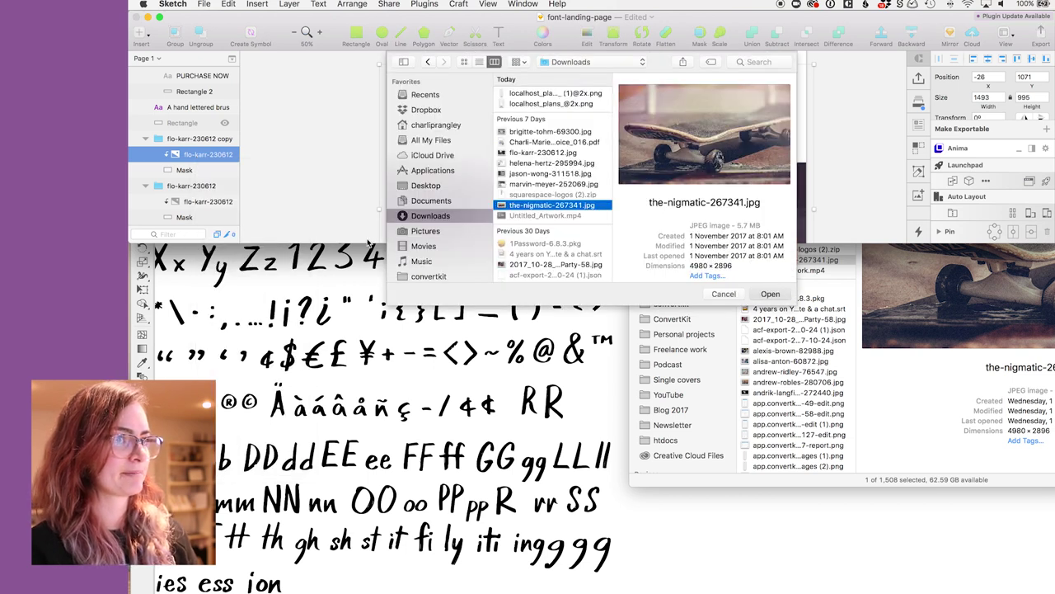
pyautogui.press('Return')
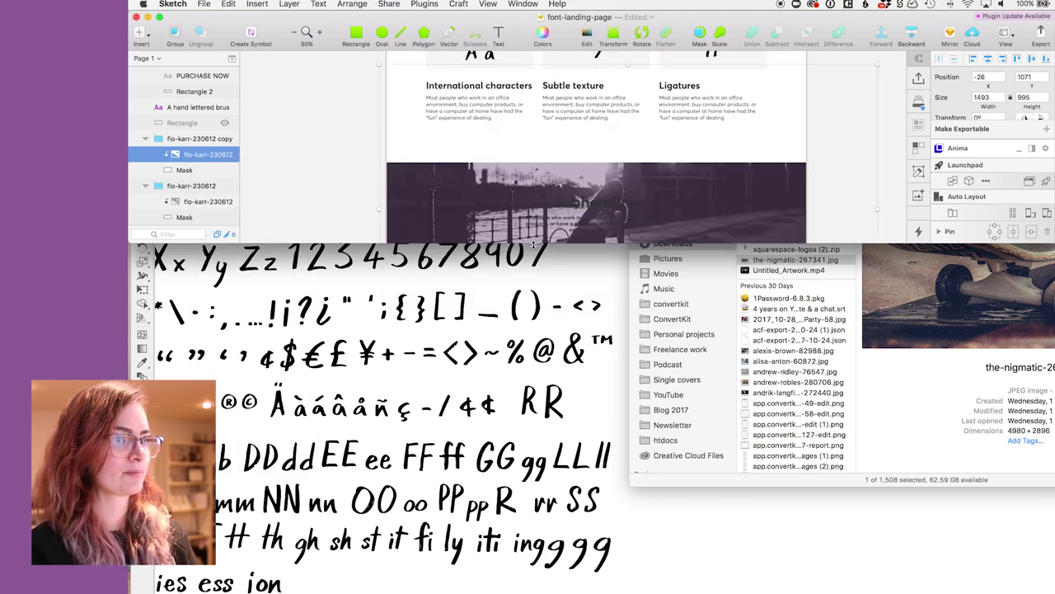
pyautogui.moveTo(534, 245); pyautogui.dragTo(564, 586)
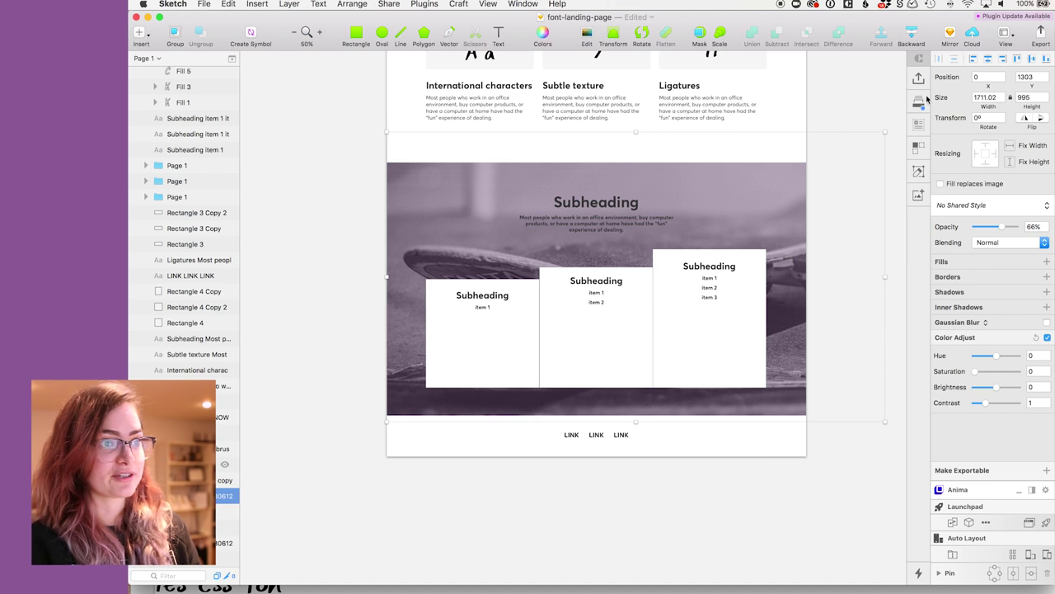
# Step: Colour the main Subheading over the lower photo section white (FFFFFF)
pyautogui.doubleClick(634, 202)
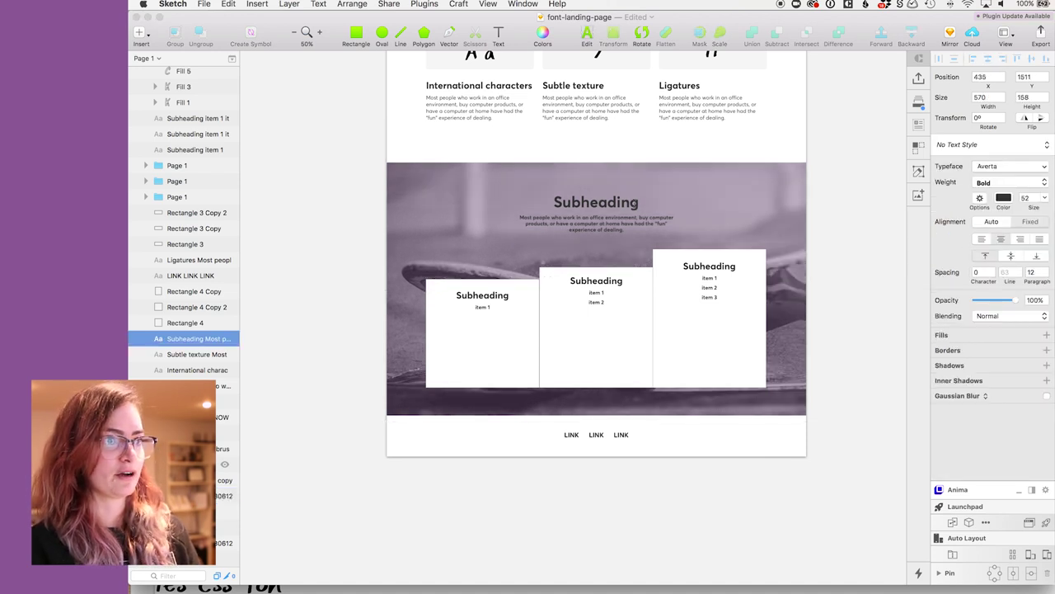
pyautogui.moveTo(637, 202); pyautogui.dragTo(553, 202)
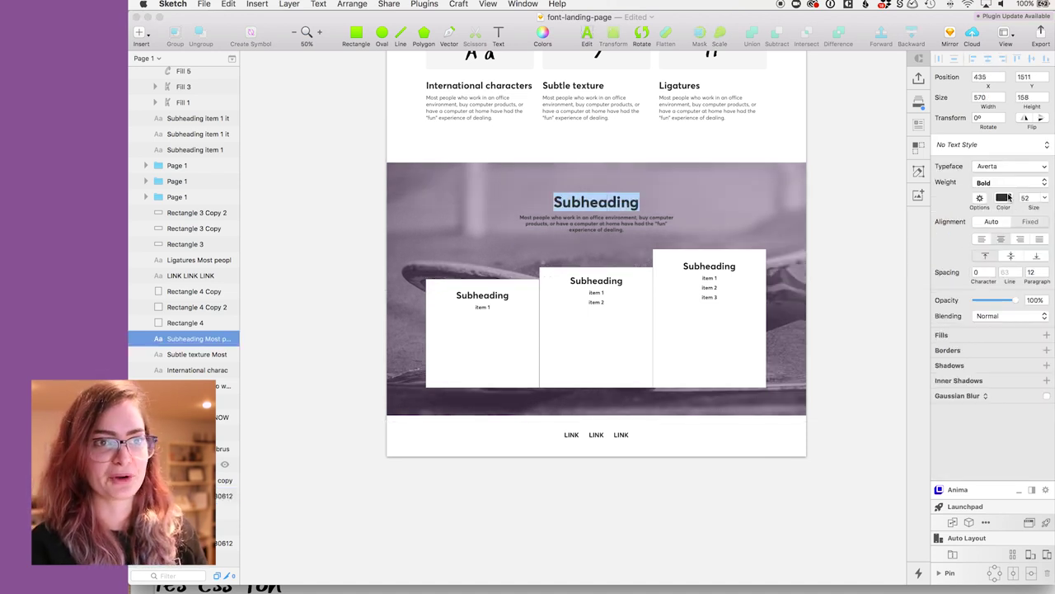
pyautogui.click(1004, 198)
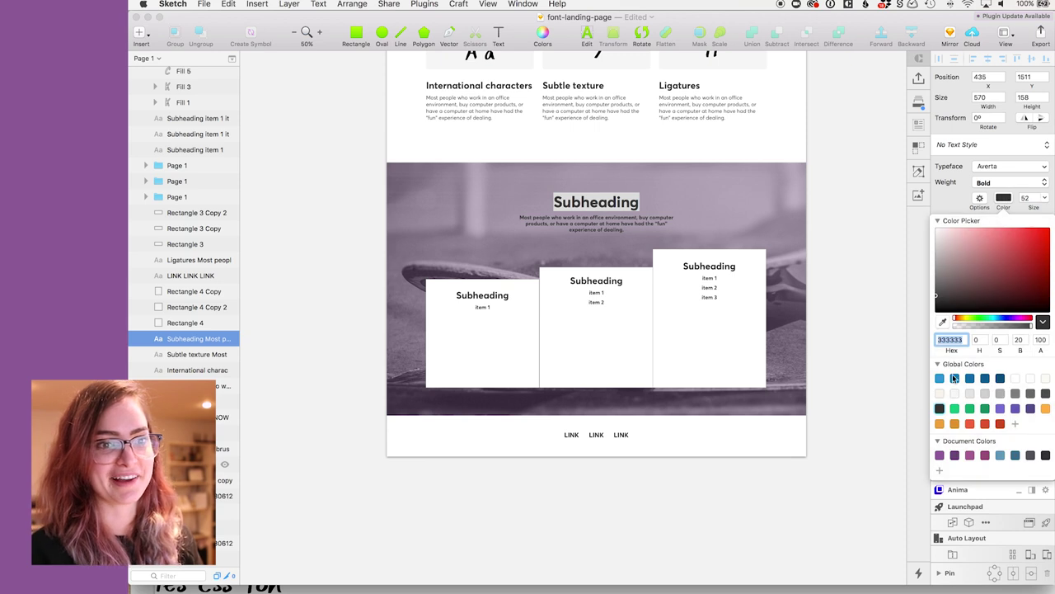
pyautogui.click(1015, 378)
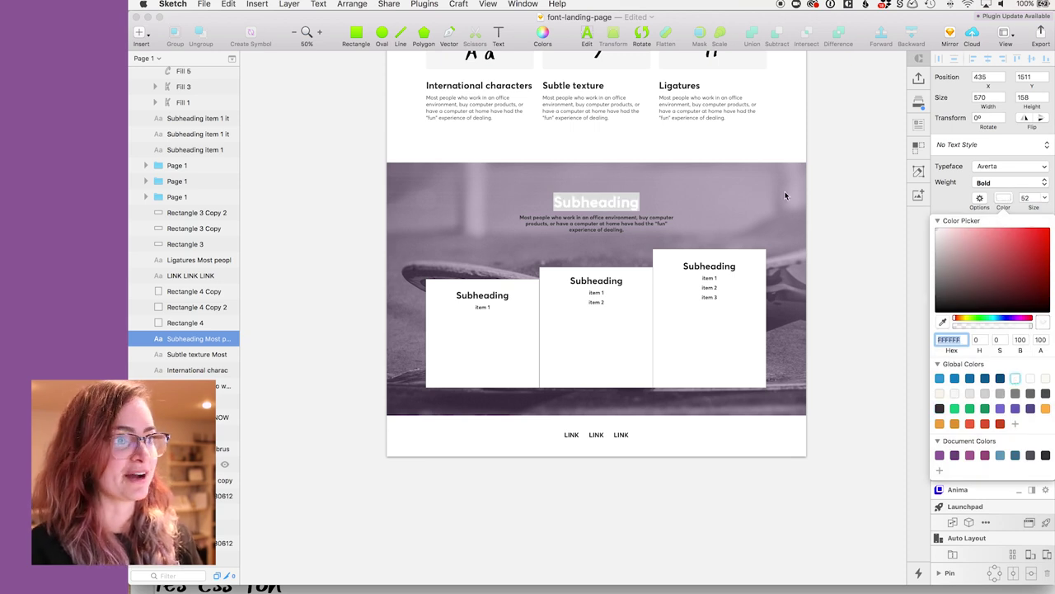
# Step: Restyle the paragraph under the photo section's main Subheading as white body text in a lighter weight
pyautogui.tripleClick(610, 221)
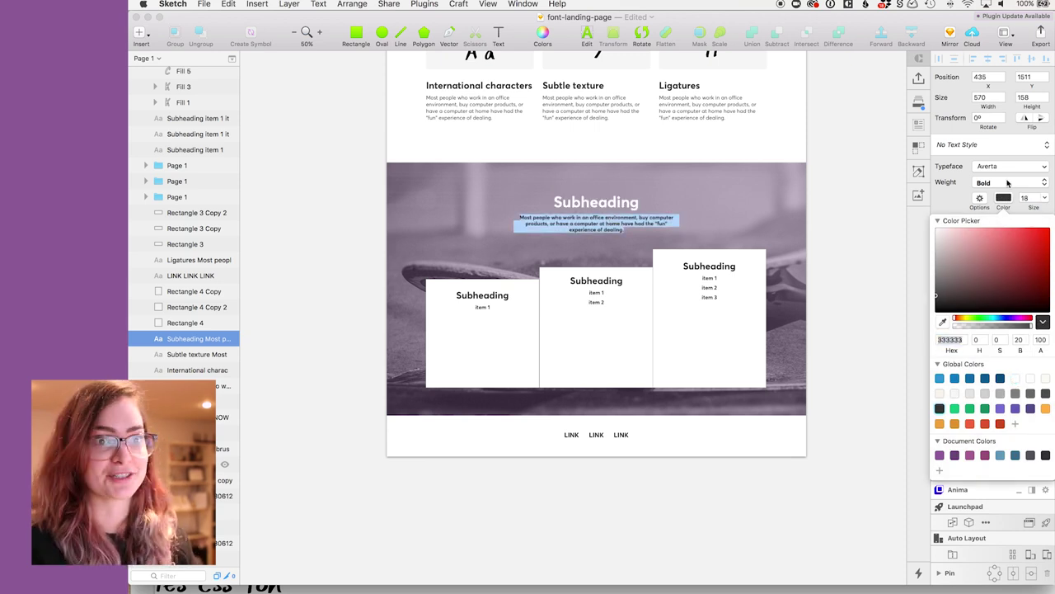
pyautogui.click(1008, 183)
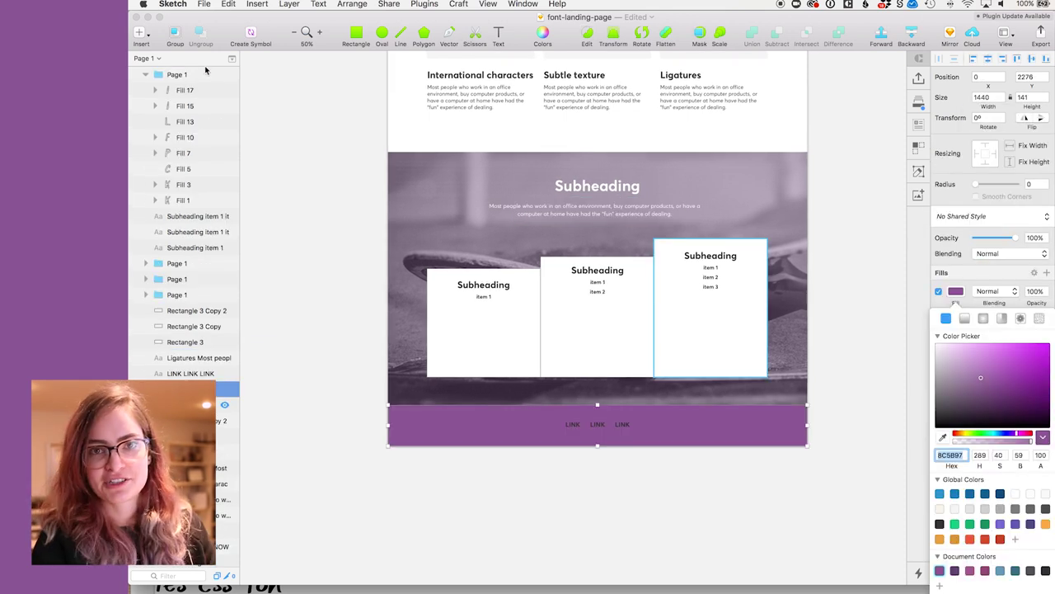
# Step: Fill the footer bar with purple 8C5B97 and colour its LINK text white (FFFFFF)
pyautogui.rightClick(526, 421)
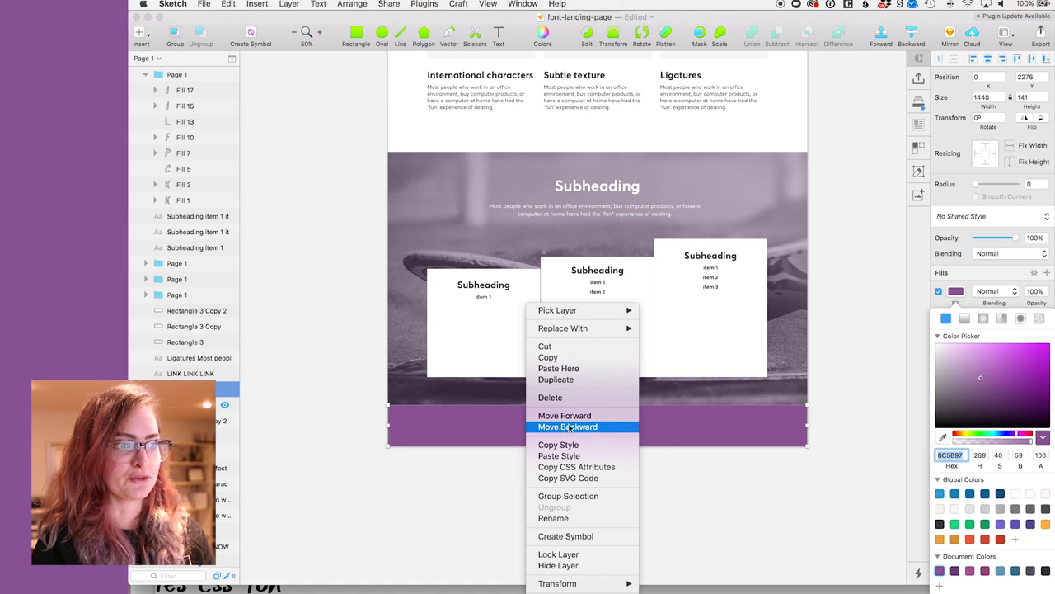
pyautogui.click(339, 382)
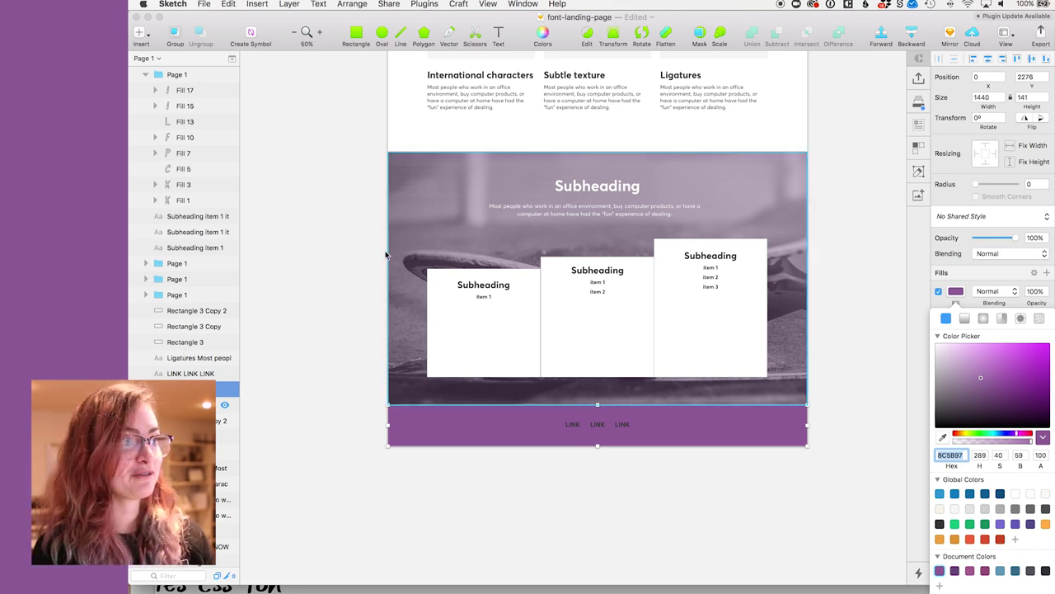
pyautogui.click(347, 245)
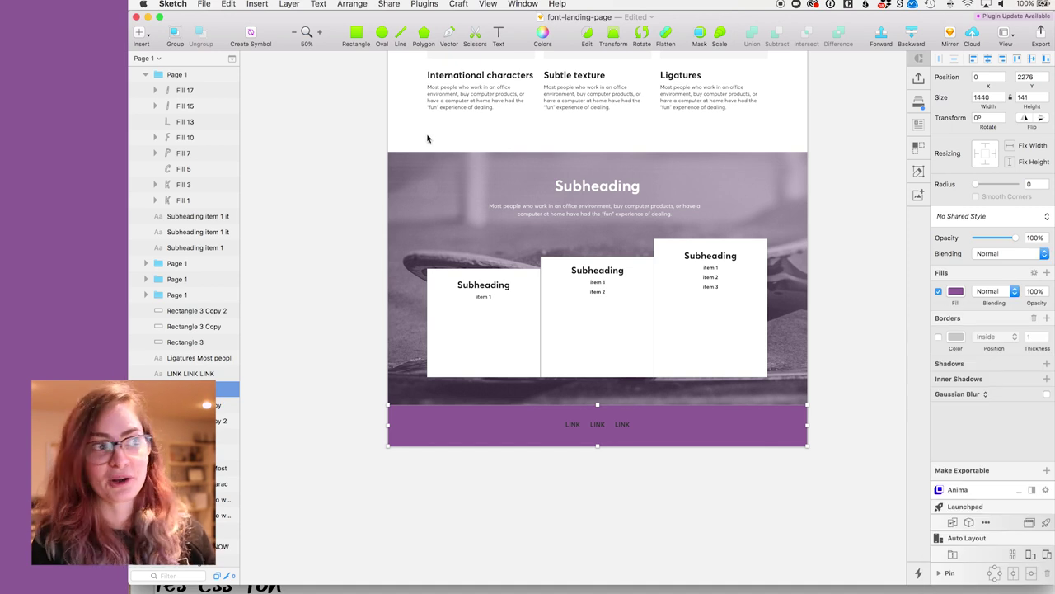
pyautogui.click(755, 158)
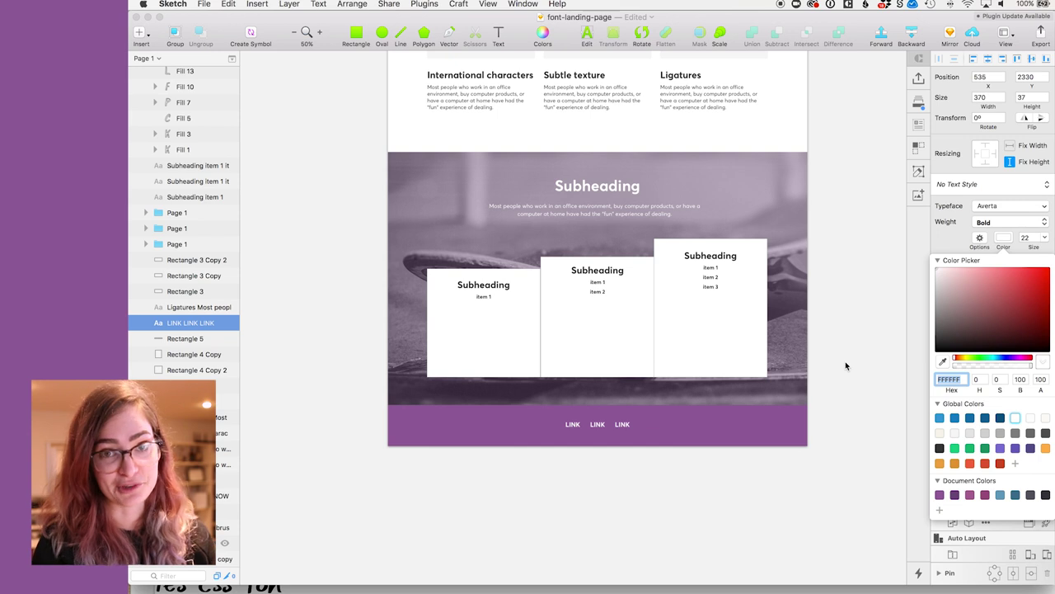
pyautogui.click(837, 361)
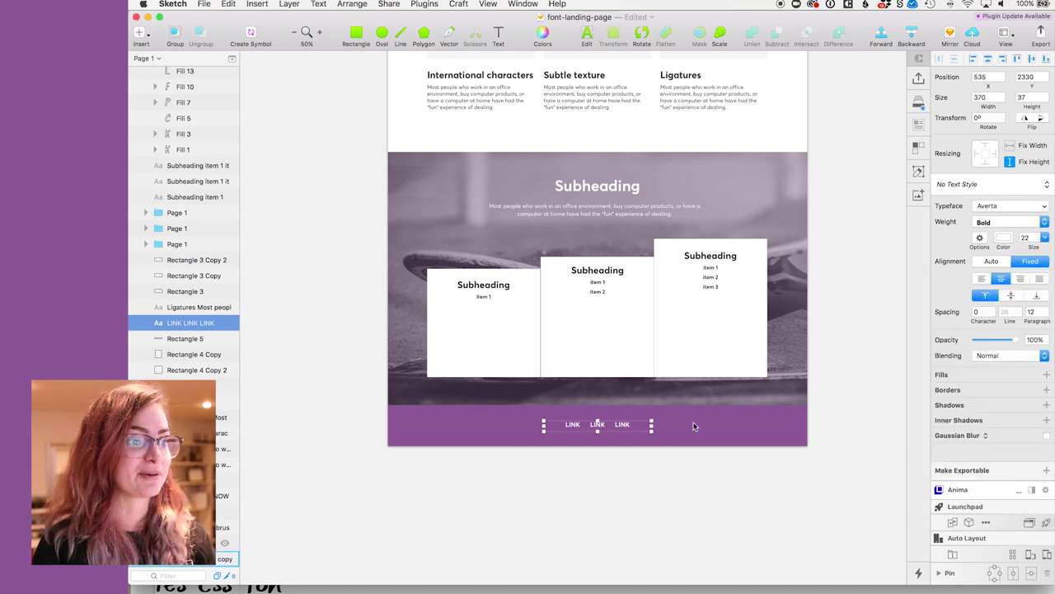
# Step: Copy the header's PURCHASE NOW button into the lower part of each of the three pricing cards, layered above the card rectangles
pyautogui.scroll(5, 783, 418)
pyautogui.click(601, 196)
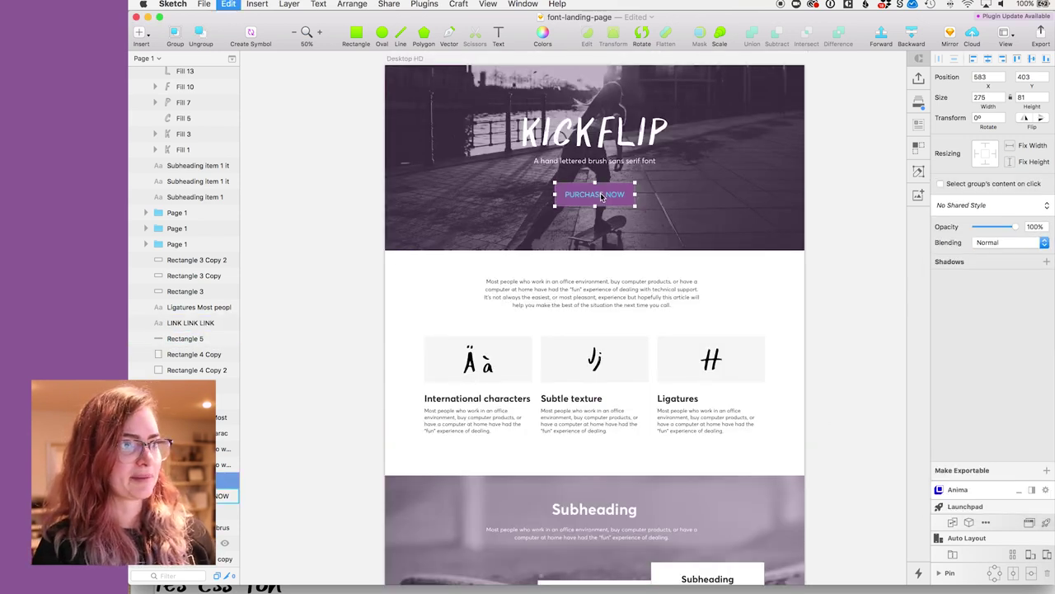
pyautogui.scroll(-7, 600, 192)
pyautogui.click(477, 231)
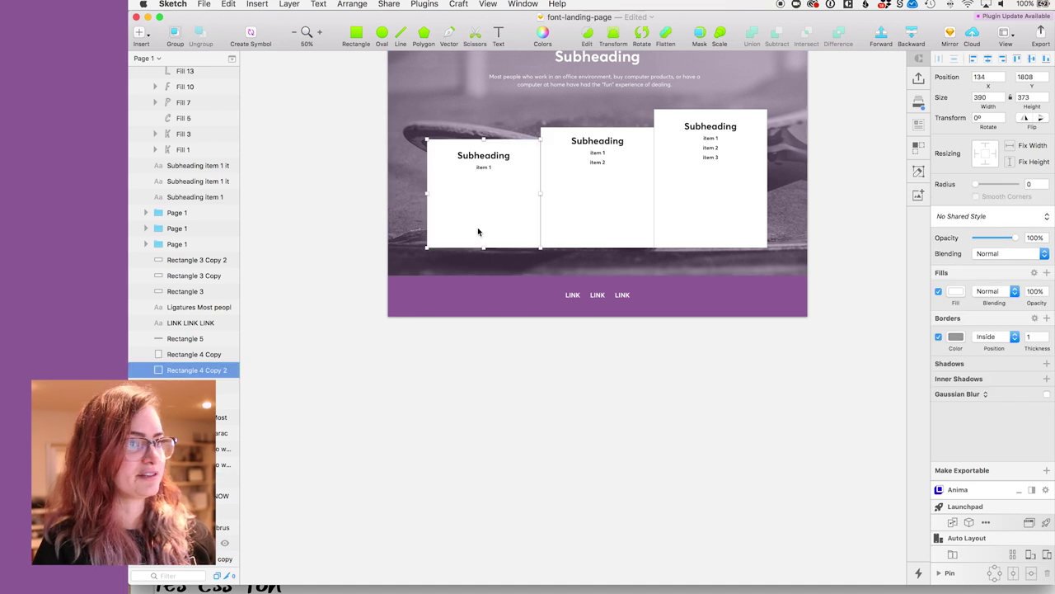
pyautogui.press('super+v')
pyautogui.moveTo(619, 190); pyautogui.dragTo(736, 227)
pyautogui.moveTo(210, 354); pyautogui.dragTo(211, 502)
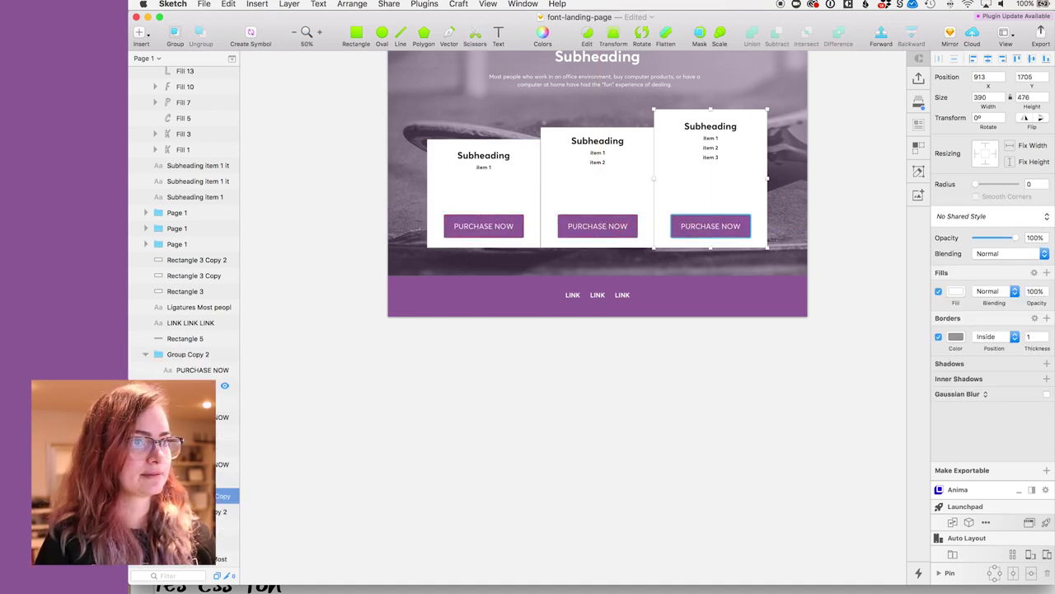
pyautogui.click(817, 197)
pyautogui.scroll(3, 818, 197)
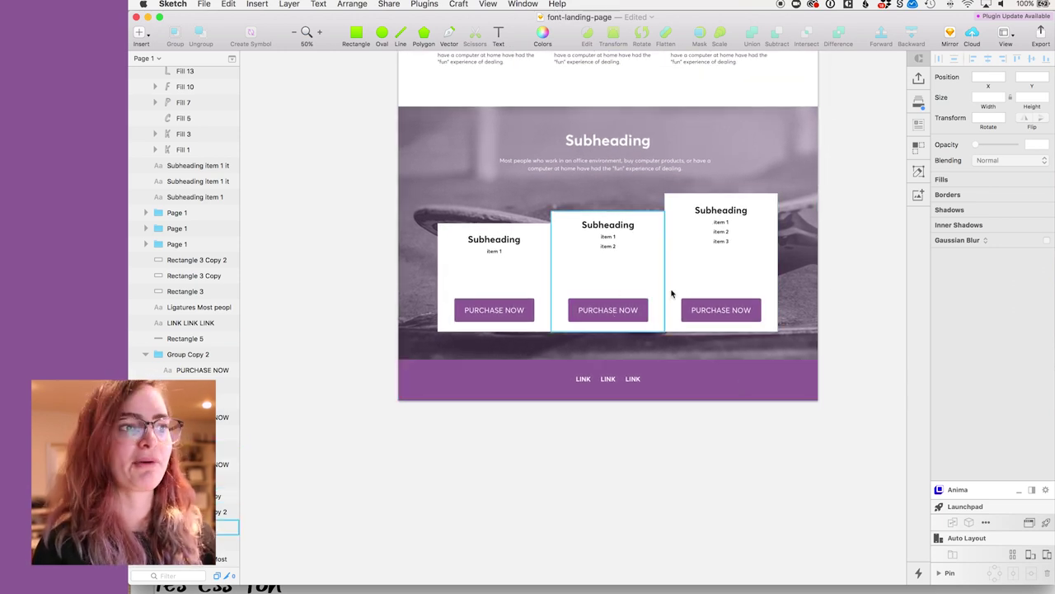
# Step: Change the footer bar's fill to the dark document colour 303037
pyautogui.click(748, 387)
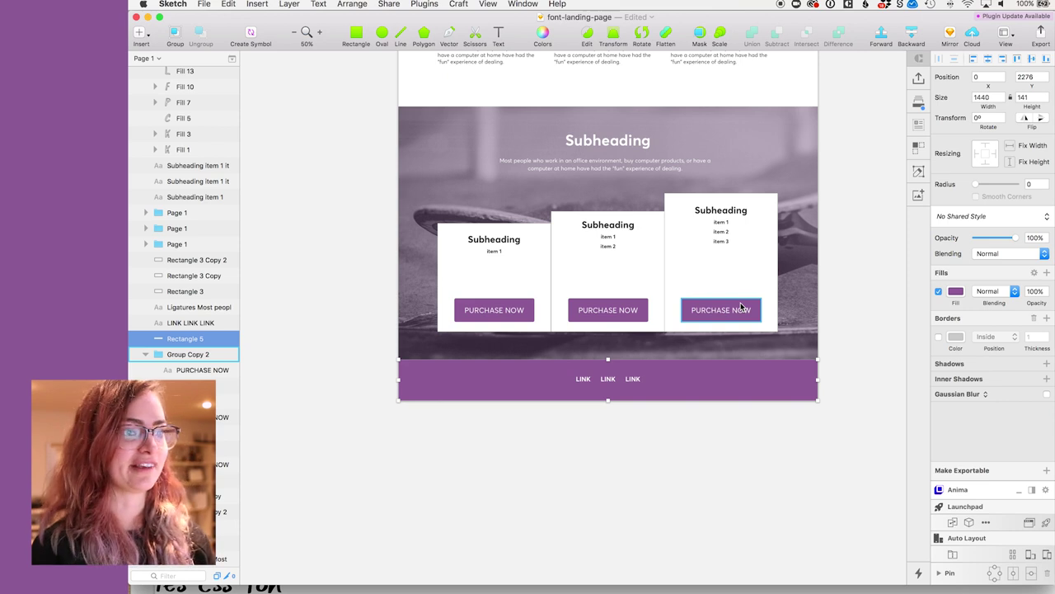
pyautogui.click(955, 292)
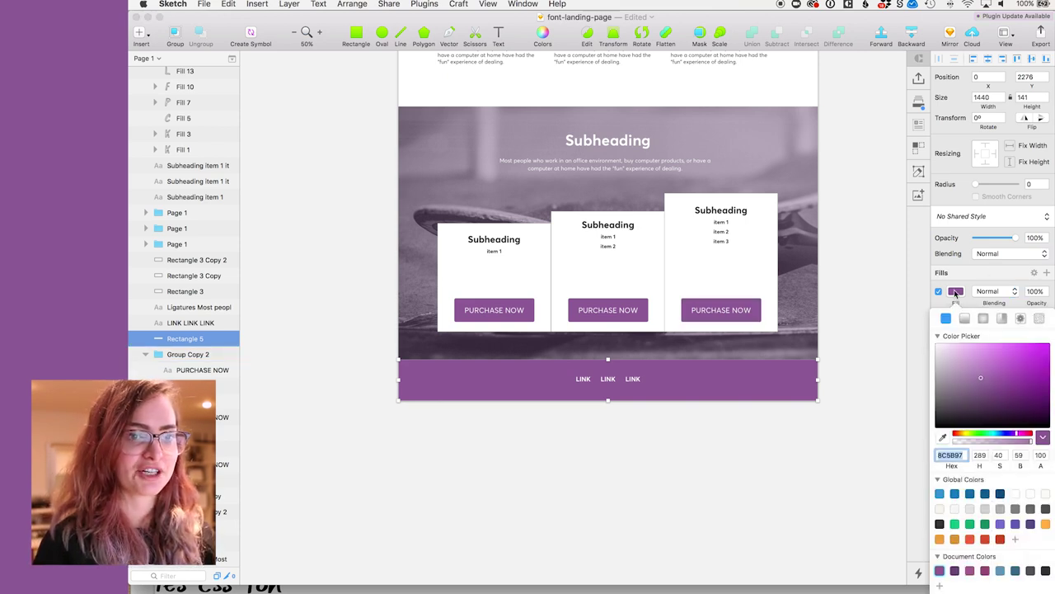
pyautogui.click(1046, 571)
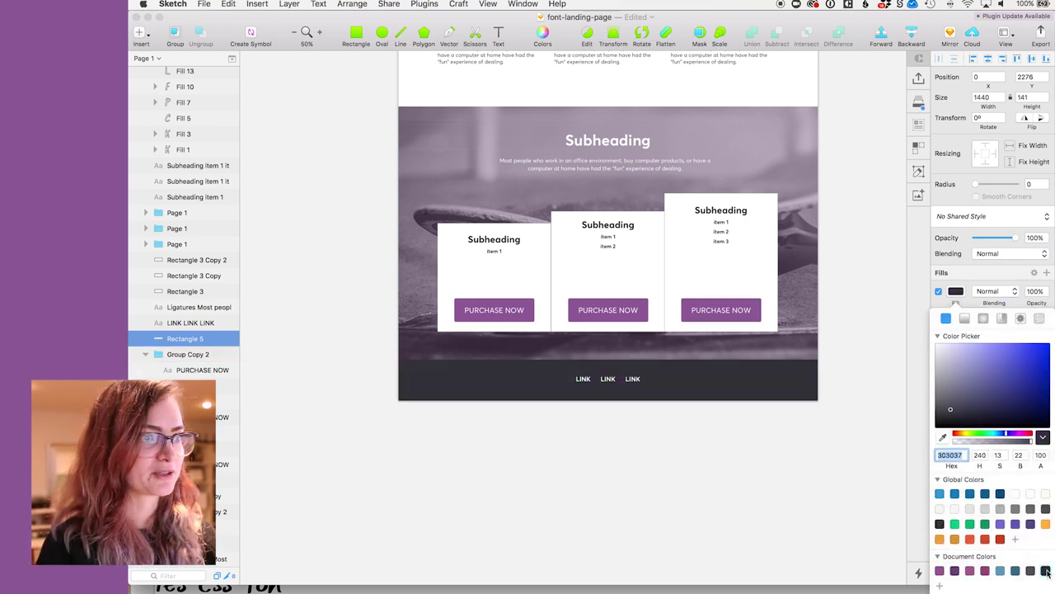
pyautogui.click(863, 428)
pyautogui.click(858, 309)
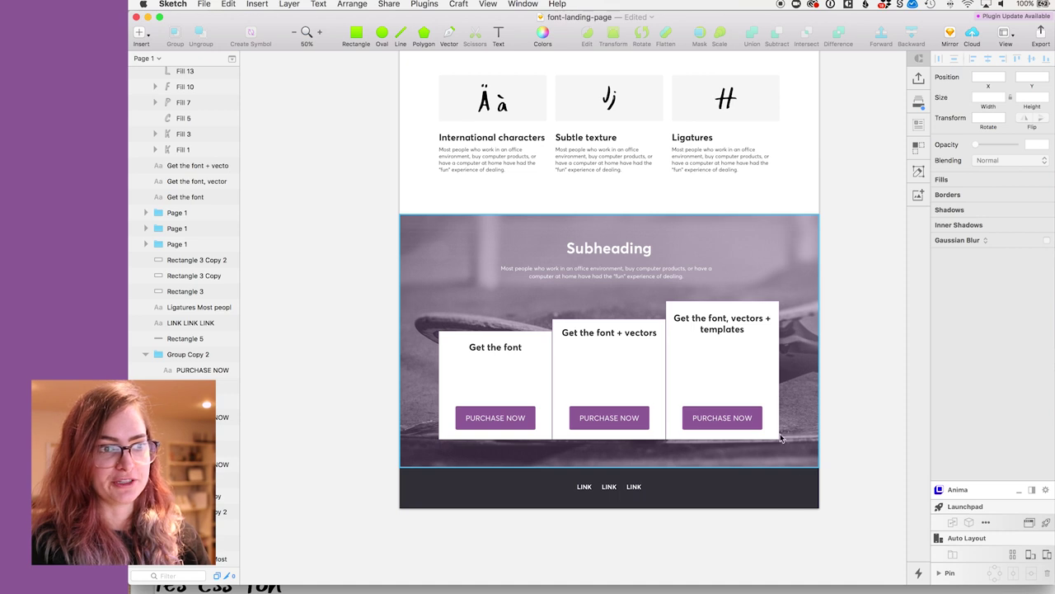
# Step: Try rounding all corners of the pricing cards with a radius of 5, and undo it
pyautogui.click(665, 436)
pyautogui.press('super+0')
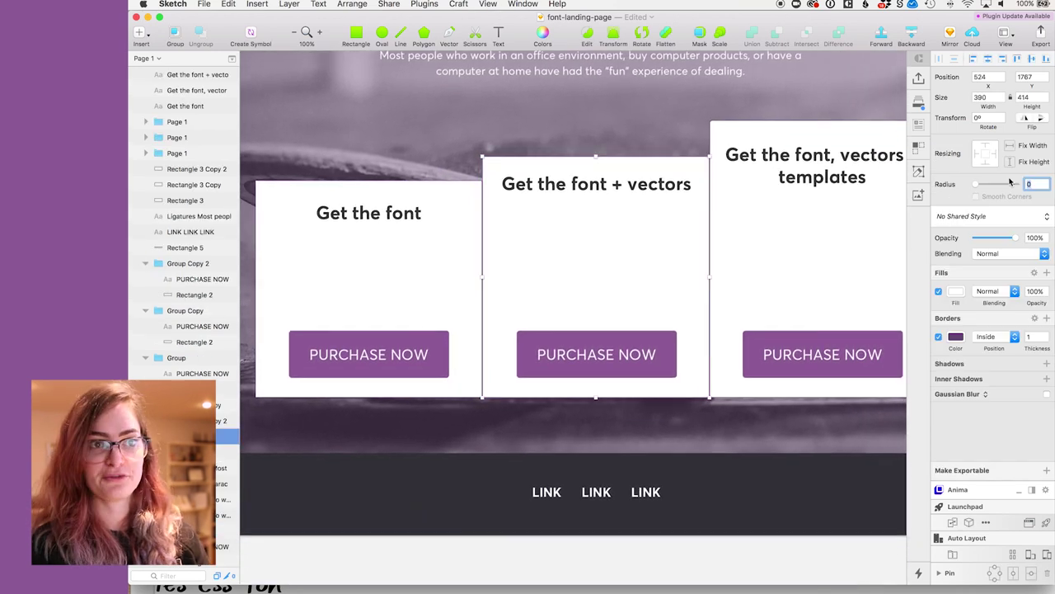
pyautogui.write('5')
pyautogui.press('Return')
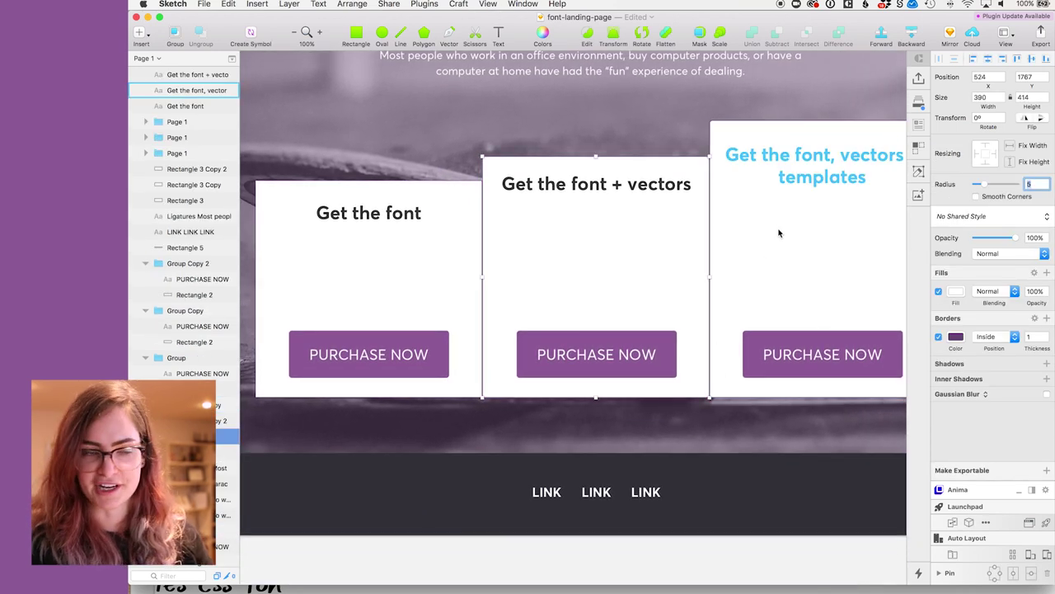
pyautogui.press('super+z')
pyautogui.press('super+z')
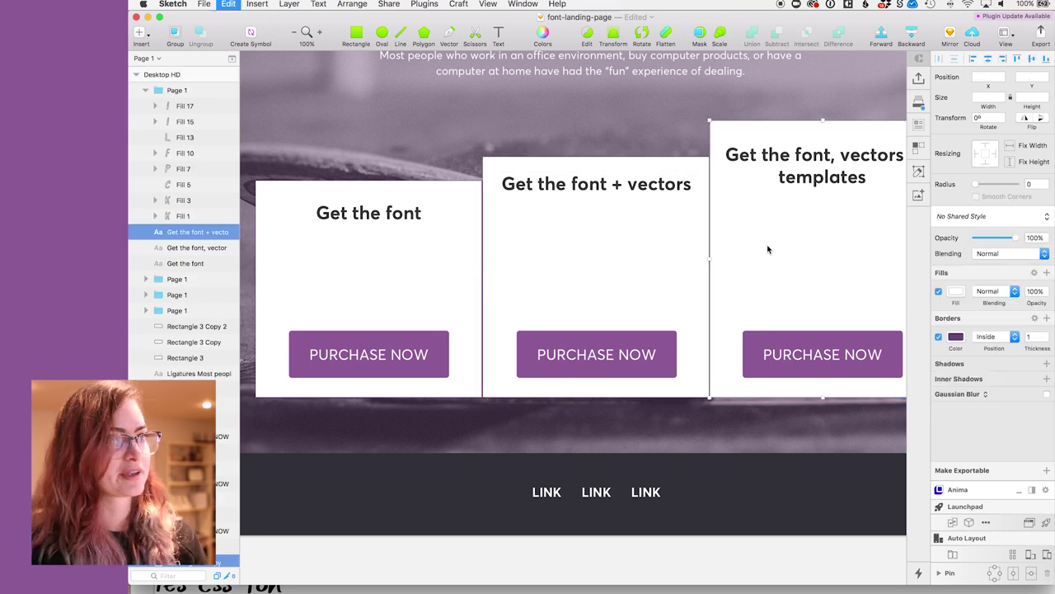
# Step: Round only the exposed corners of the "Get the font, vectors + templates" card with a corner value of 5
pyautogui.click(791, 95)
pyautogui.hscroll(5, 791, 95)
pyautogui.doubleClick(703, 131)
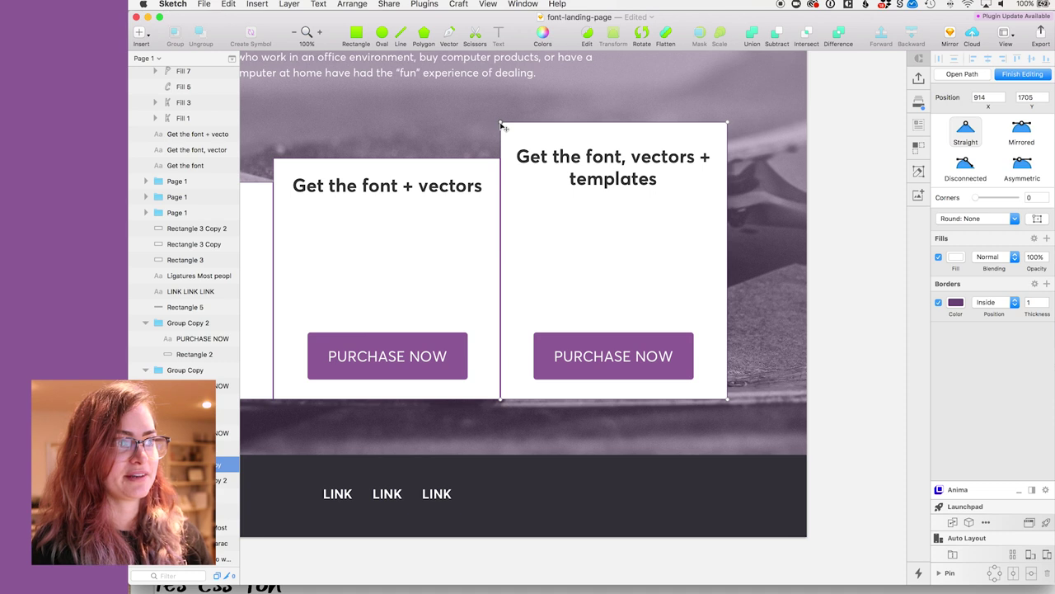
pyautogui.keyDown('shift'); pyautogui.click(728, 122); pyautogui.keyUp('shift')
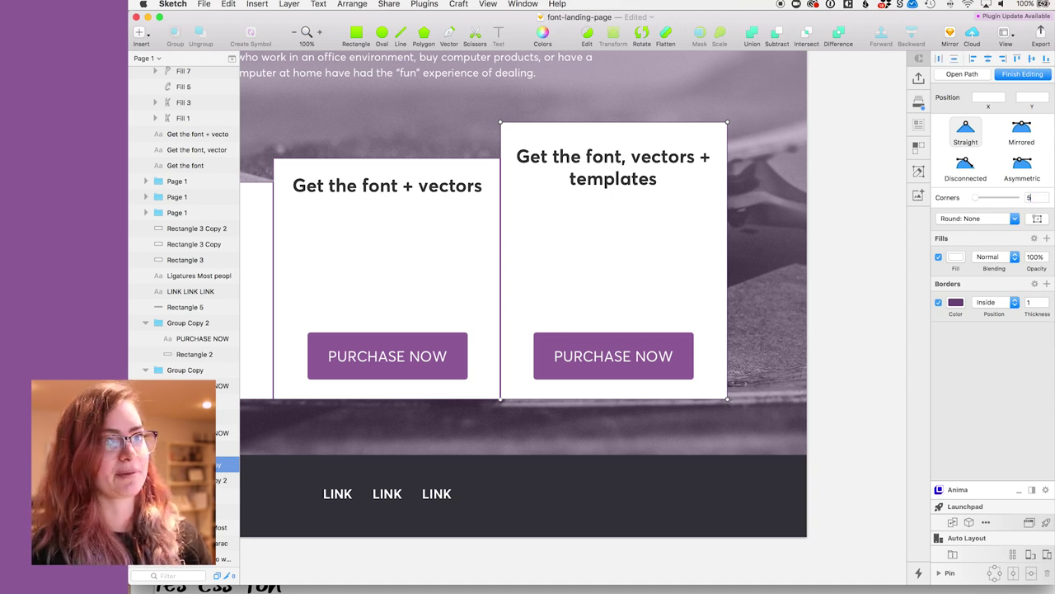
pyautogui.press('Tab')
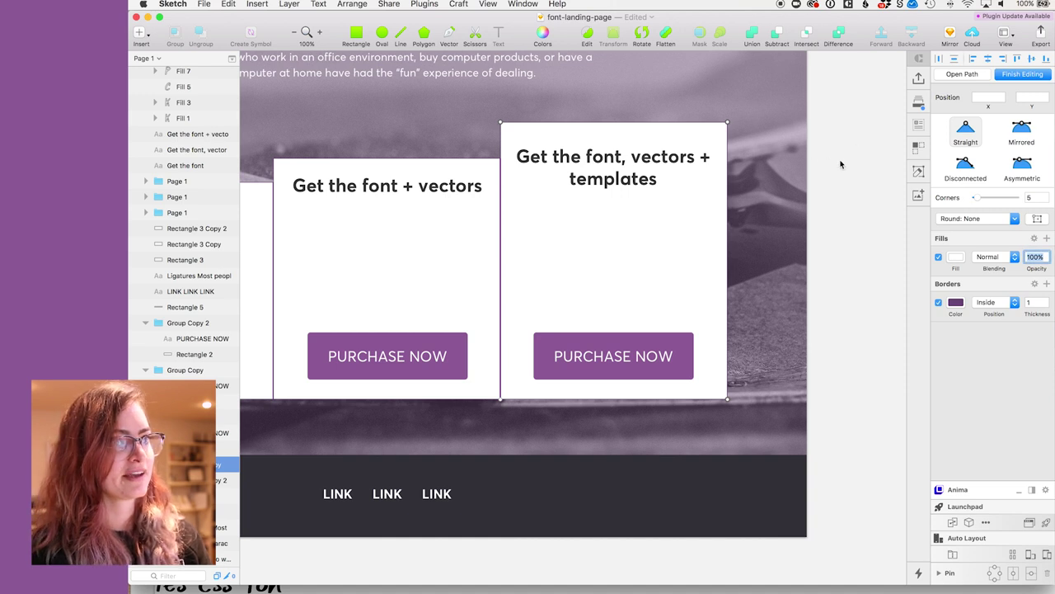
pyautogui.click(840, 168)
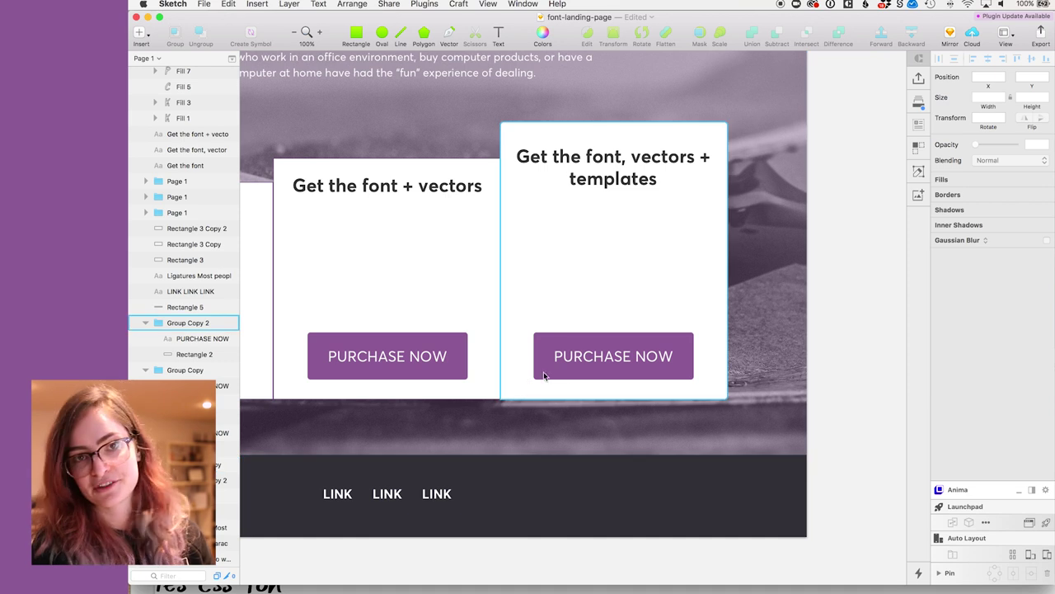
# Step: Round the upper-left corner point of the "Get the font + vectors" card with a corner value of 5
pyautogui.hscroll(-5, 544, 375)
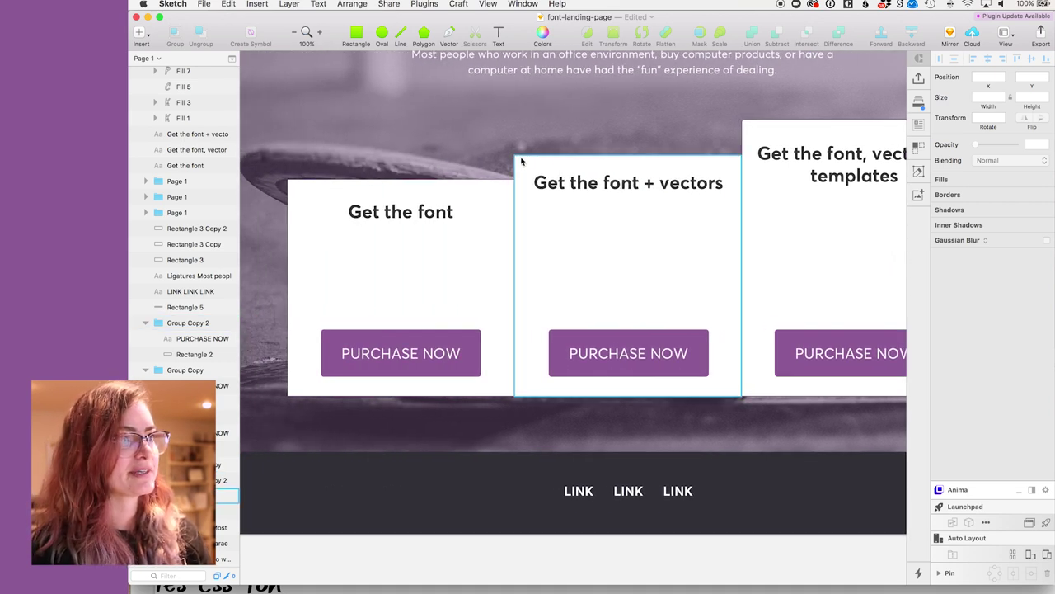
pyautogui.click(521, 160)
pyautogui.doubleClick(516, 157)
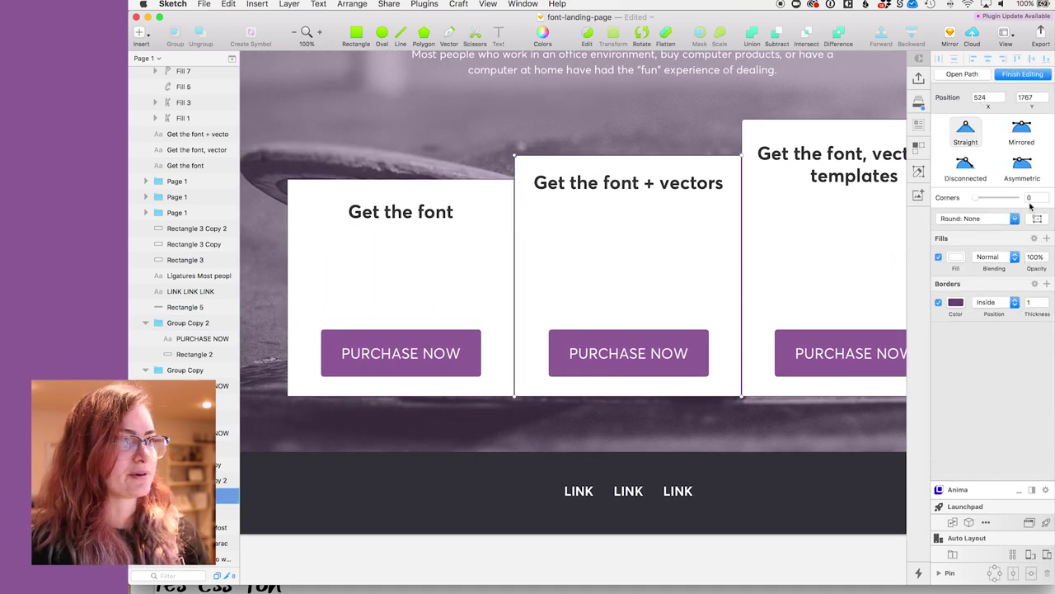
pyautogui.write('5')
pyautogui.press('Tab')
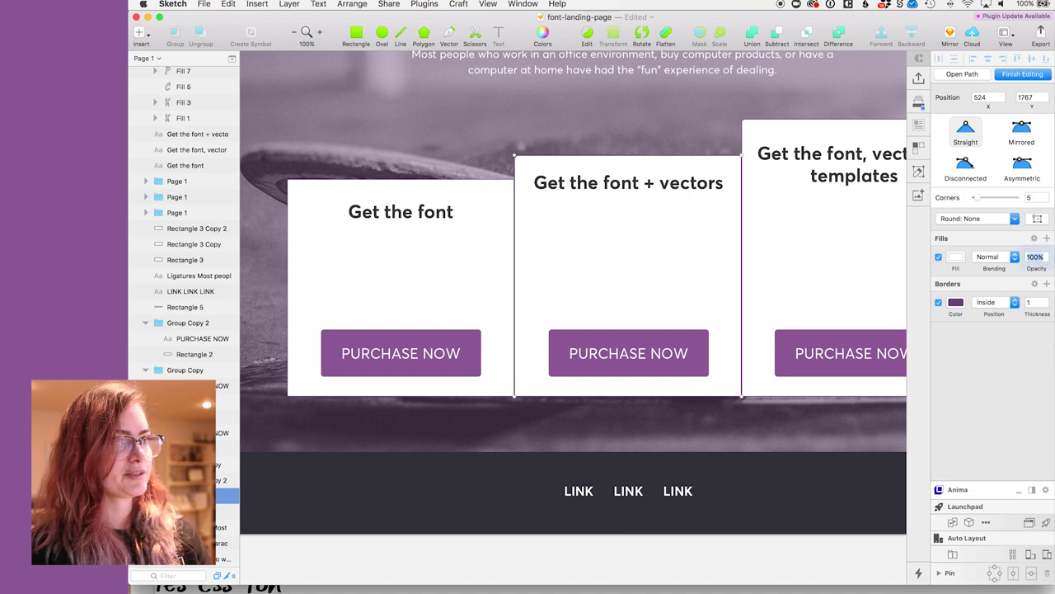
# Step: Round the two outer left corner points of the "Get the font" card
pyautogui.hscroll(-3, 432, 190)
pyautogui.click(447, 190)
pyautogui.doubleClick(439, 178)
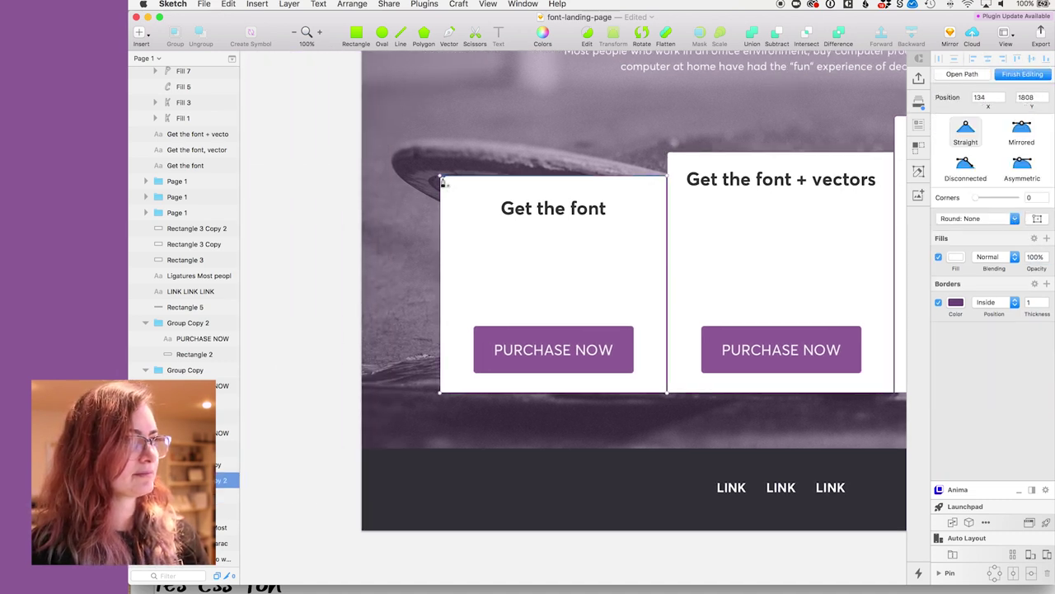
pyautogui.keyDown('shift'); pyautogui.click(439, 393); pyautogui.keyUp('shift')
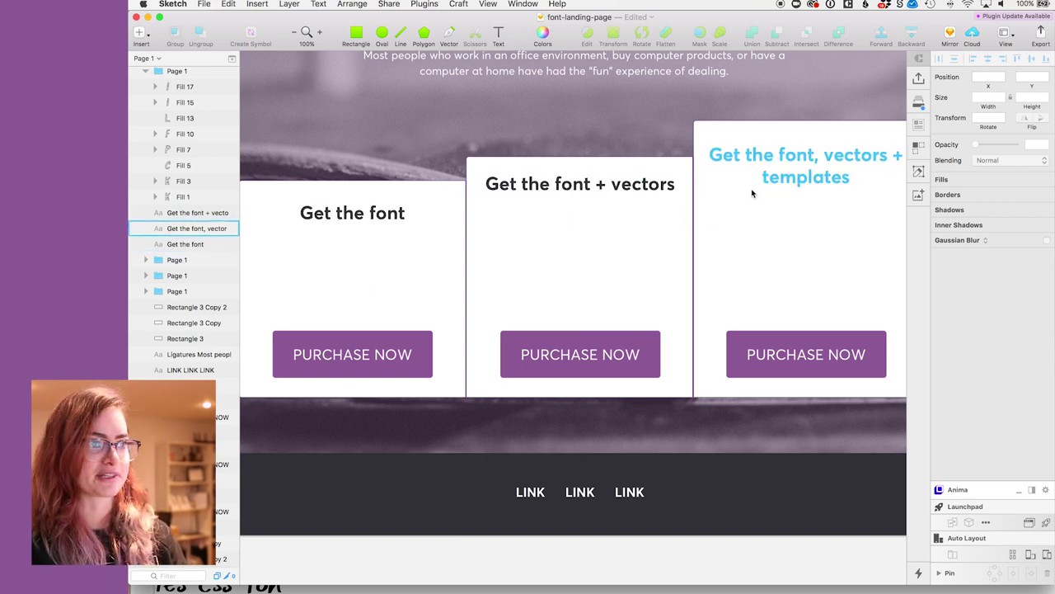
# Step: Bring the handwritten Aa glyph from Illustrator into Sketch and place it at about 57 × 49 under the "Get the font" heading
pyautogui.moveTo(701, 591)
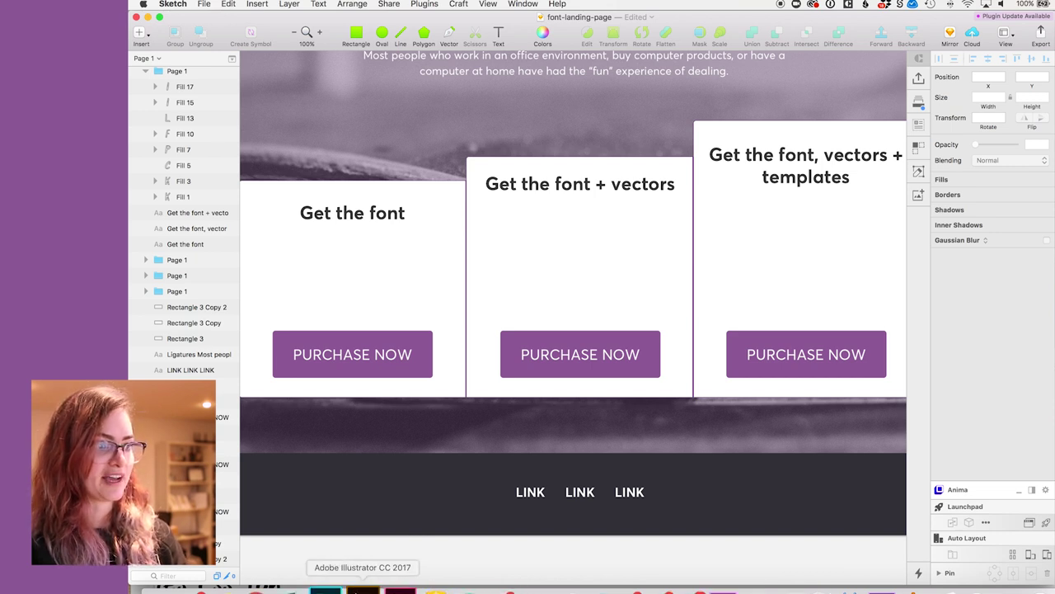
pyautogui.click(297, 589)
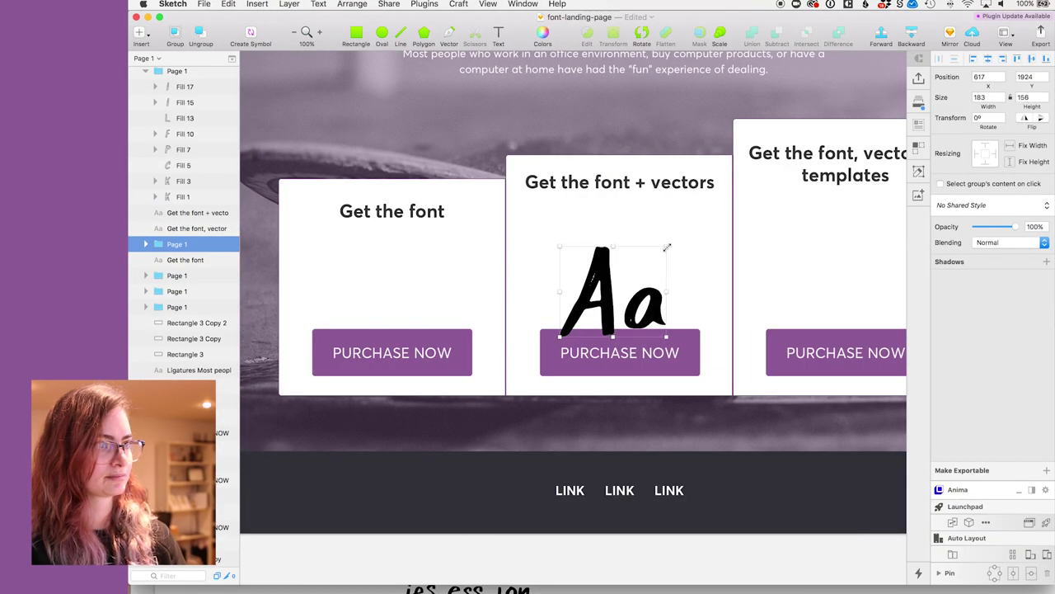
pyautogui.moveTo(668, 247); pyautogui.dragTo(396, 252)
# Step: Copy the vertical bar glyph from fotn vectors.ai in Illustrator into Sketch, rotate it -90° and scale it down on the middle card
pyautogui.hscroll(5, 521, 183)
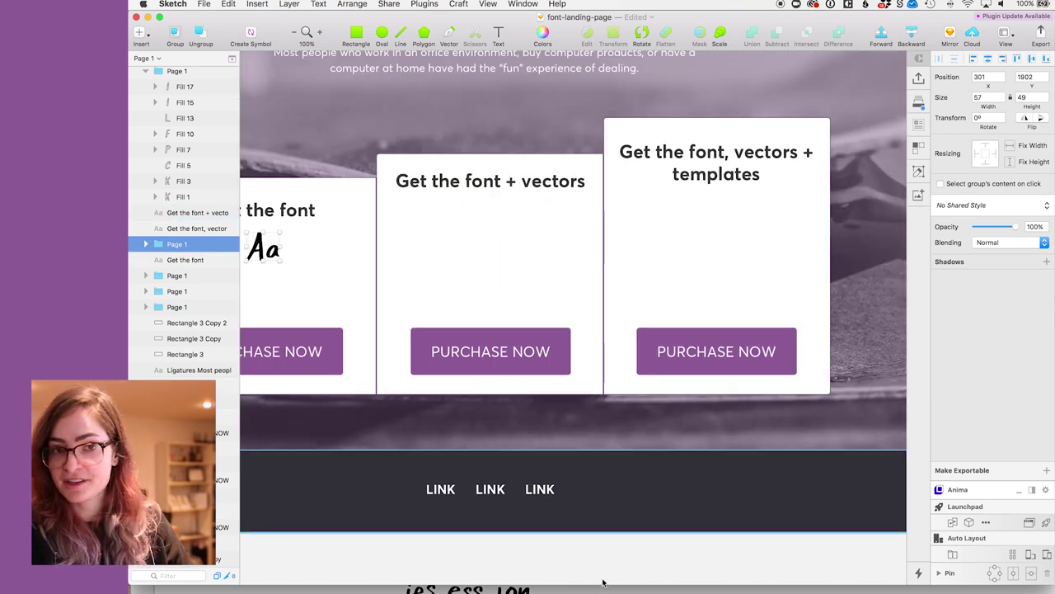
pyautogui.click(536, 590)
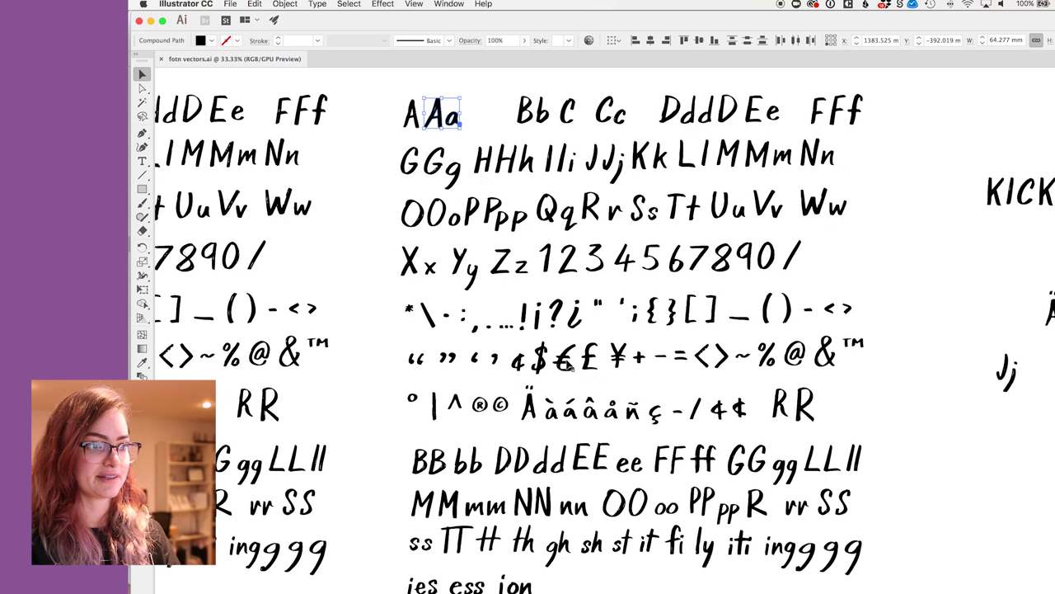
pyautogui.hscroll(3, 619, 276)
pyautogui.scroll(-2, 618, 276)
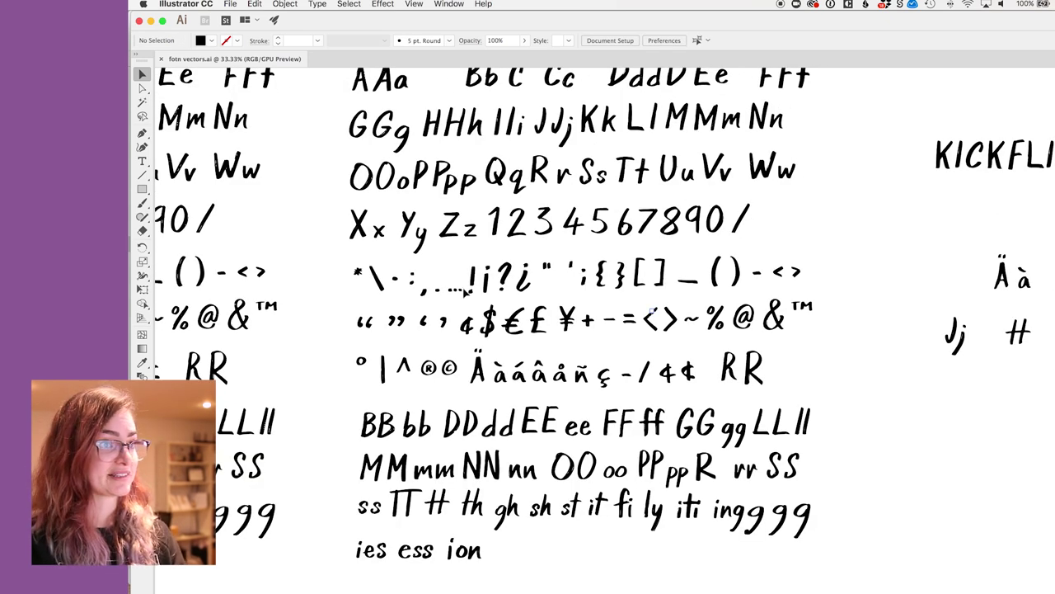
pyautogui.click(383, 372)
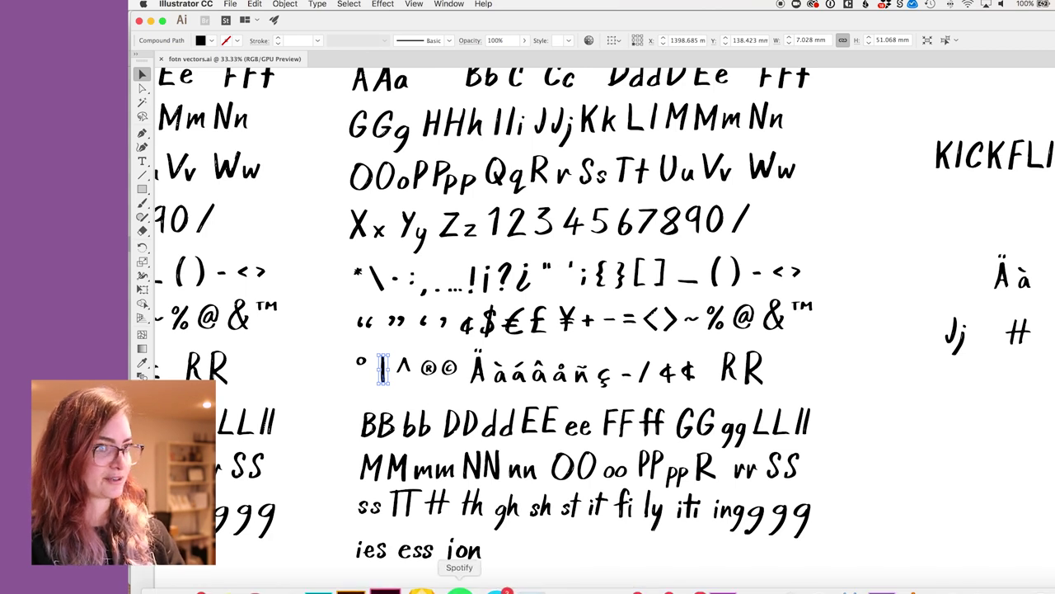
pyautogui.click(421, 591)
pyautogui.press('super+v')
pyautogui.moveTo(614, 294); pyautogui.dragTo(539, 231)
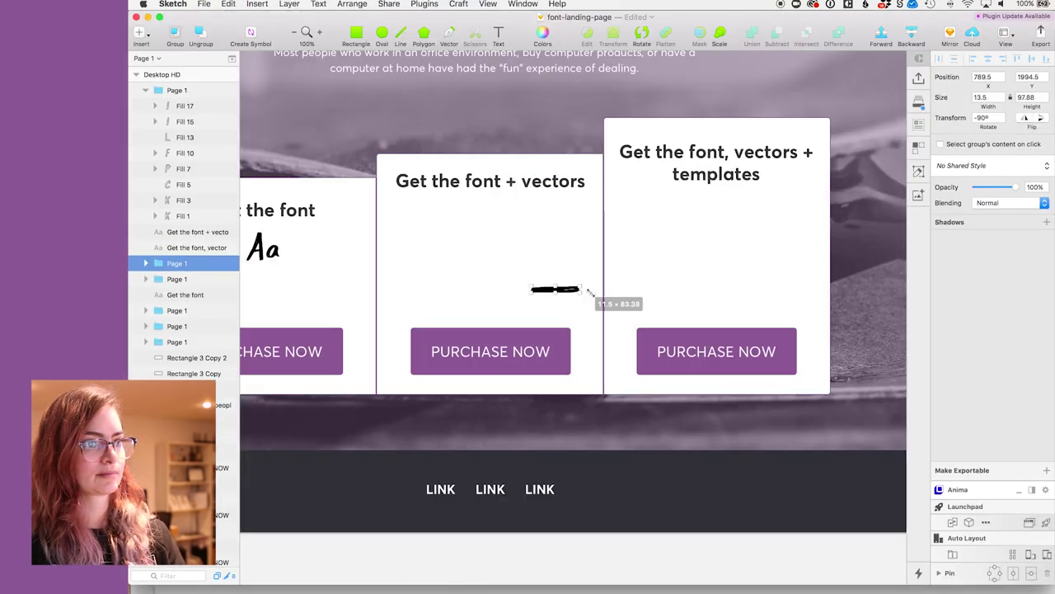
# Step: Duplicate the small Aa glyph from the "Get the font" card onto the "Get the font + vectors" card
pyautogui.hscroll(-3, 539, 231)
pyautogui.moveTo(353, 246); pyautogui.dragTo(556, 246)
pyautogui.press('super+v')
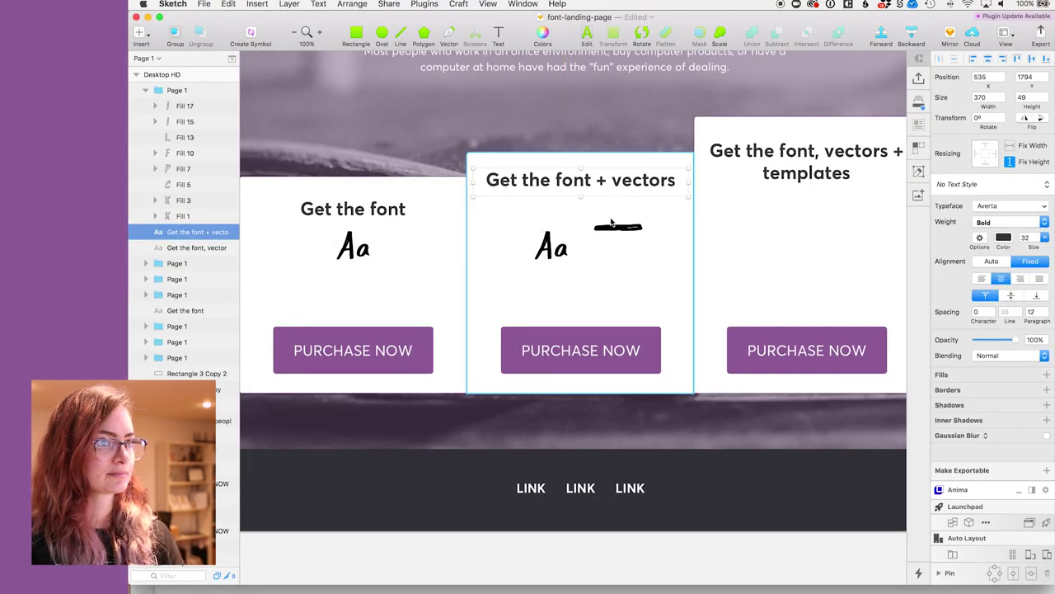
# Step: Rotate the bar glyph on the "Get the font + vectors" card to a diagonal tilt beside the Aa glyph
pyautogui.moveTo(611, 228); pyautogui.dragTo(642, 210)
pyautogui.click(643, 32)
pyautogui.click(644, 37)
# Step: Duplicate the "Get the font + vectors" heading, change its text to "+", narrow its box to about 57 wide and place it between the glyphs
pyautogui.keyDown('alt'); pyautogui.moveTo(504, 179); pyautogui.dragTo(504, 217); pyautogui.keyUp('alt')
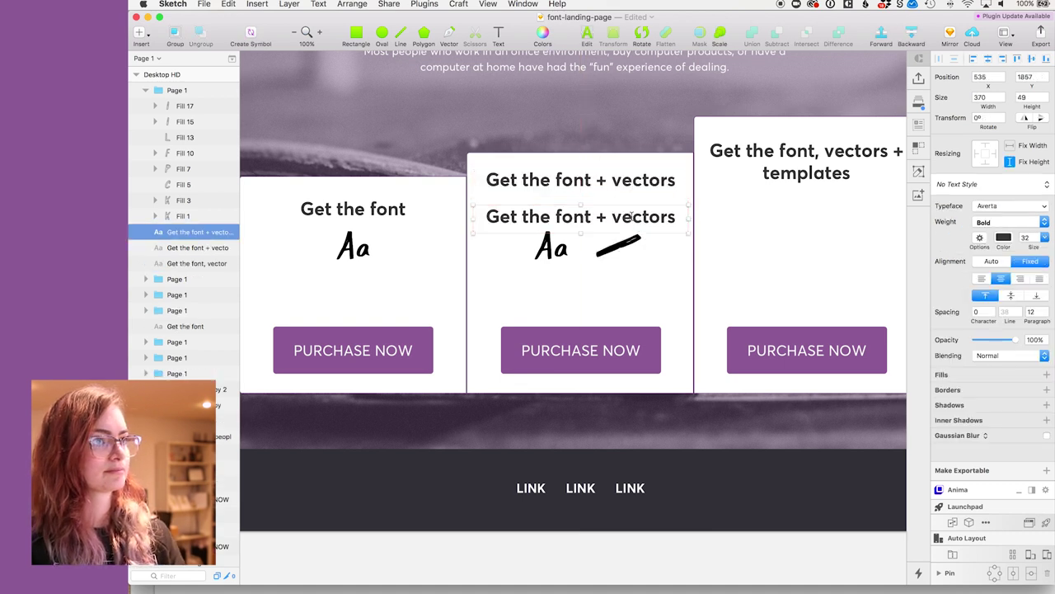
pyautogui.doubleClick(505, 217)
pyautogui.write('+')
pyautogui.moveTo(690, 217); pyautogui.dragTo(582, 246)
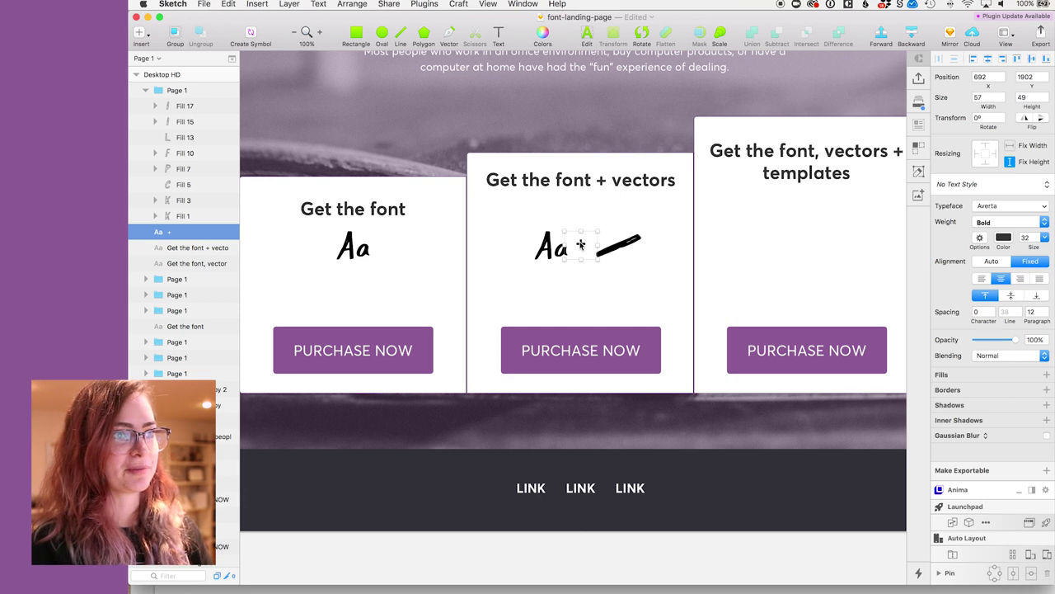
# Step: Convert the plus sign on the middle card to outlines and nudge it rightward between the Aa and bar glyphs
pyautogui.rightClick(580, 244)
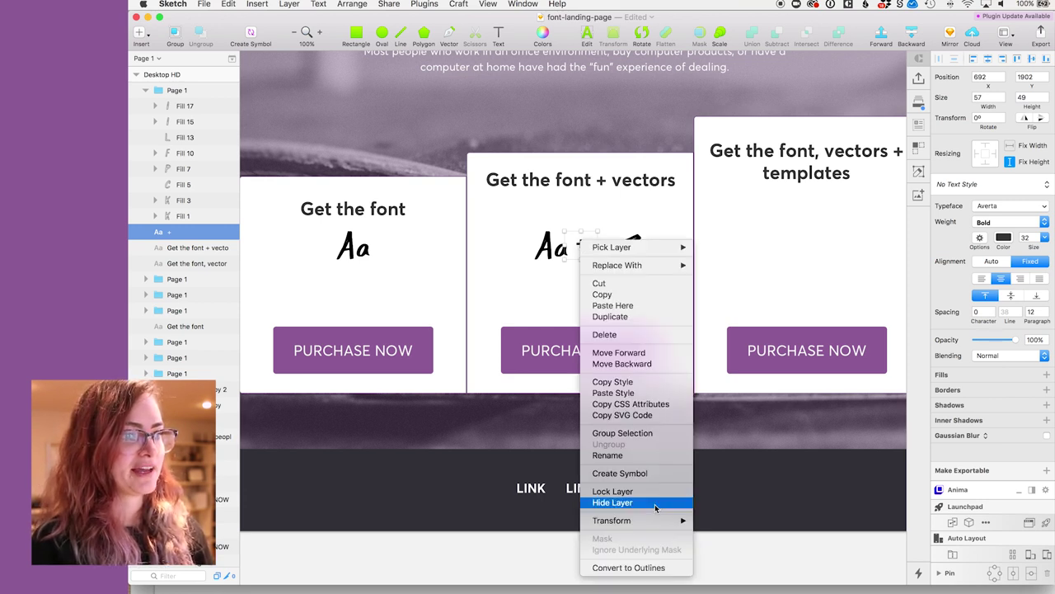
pyautogui.click(618, 567)
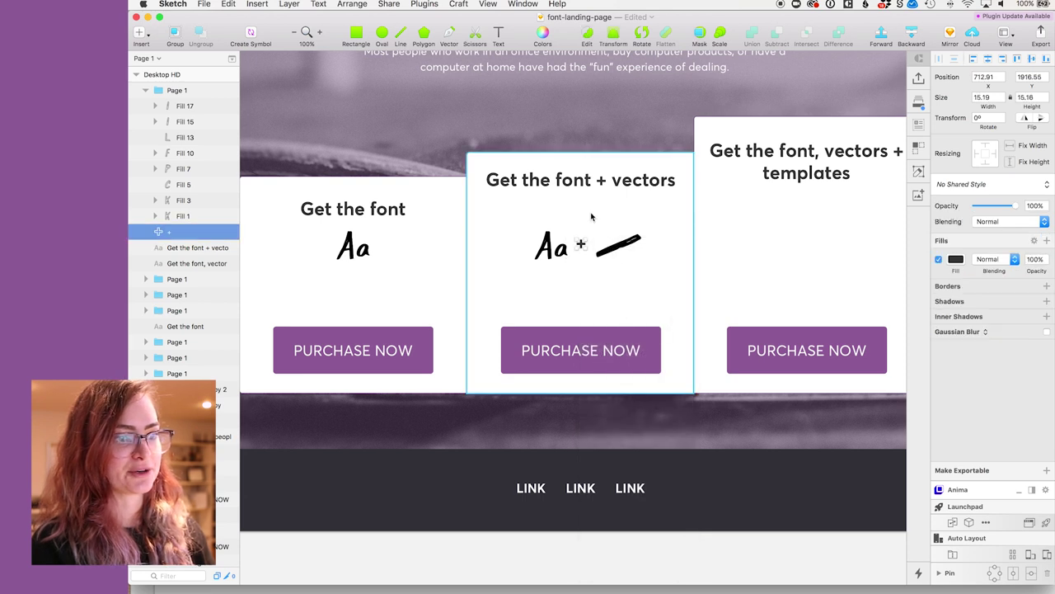
pyautogui.press('Right')
pyautogui.press('Right')
pyautogui.press('Right')
pyautogui.press('Right')
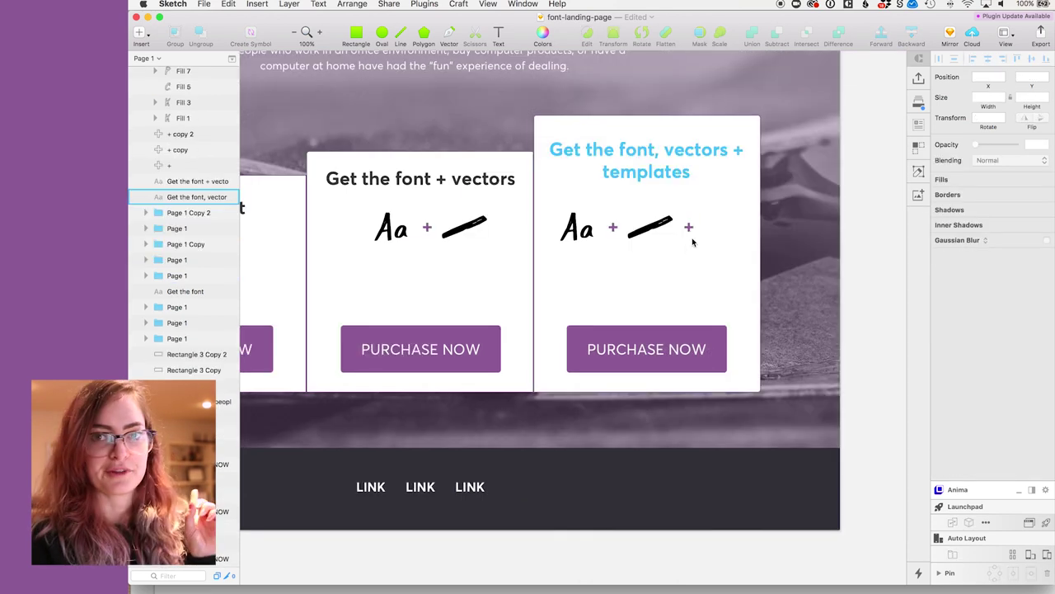
# Step: Switch to Noun Project, search for "template" icons and position its window beside the "Get the font, vectors + templates" card
pyautogui.press('super+space')
pyautogui.write('noun')
pyautogui.press('Return')
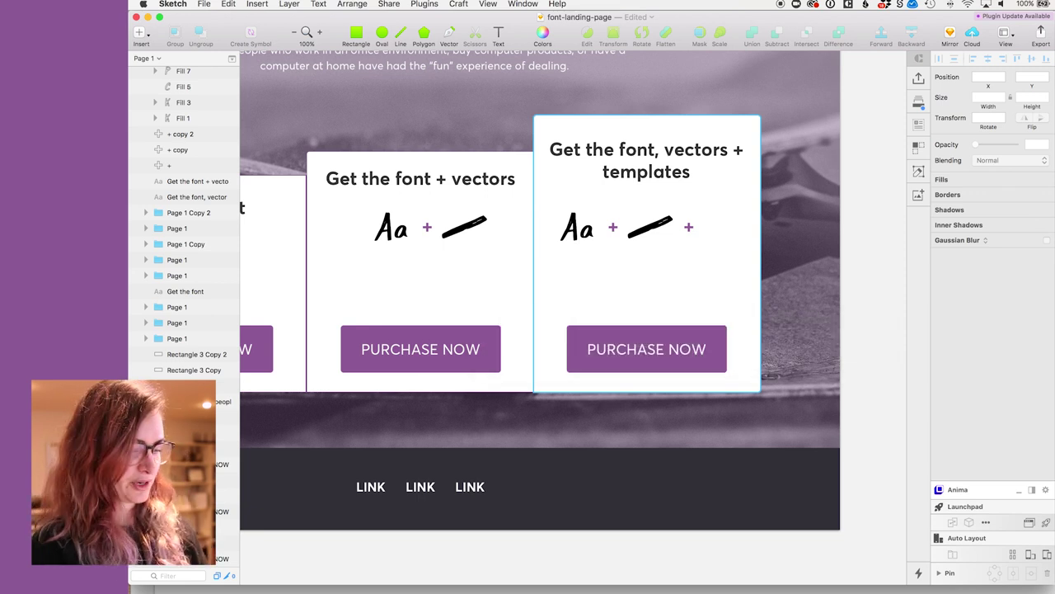
pyautogui.write('template')
pyautogui.moveTo(468, 16); pyautogui.dragTo(952, 77)
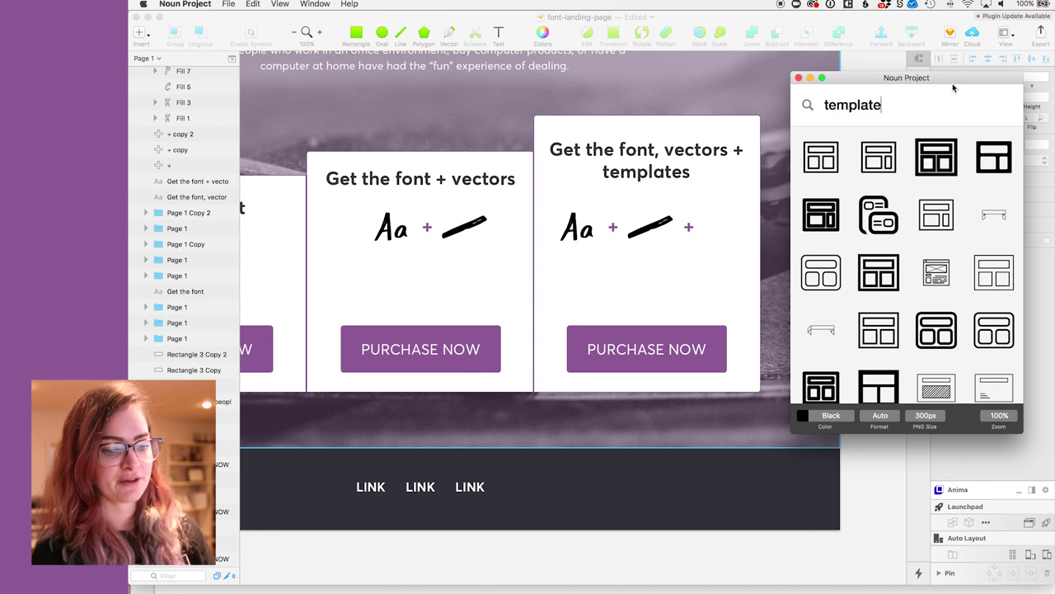
pyautogui.moveTo(953, 87); pyautogui.dragTo(948, 71)
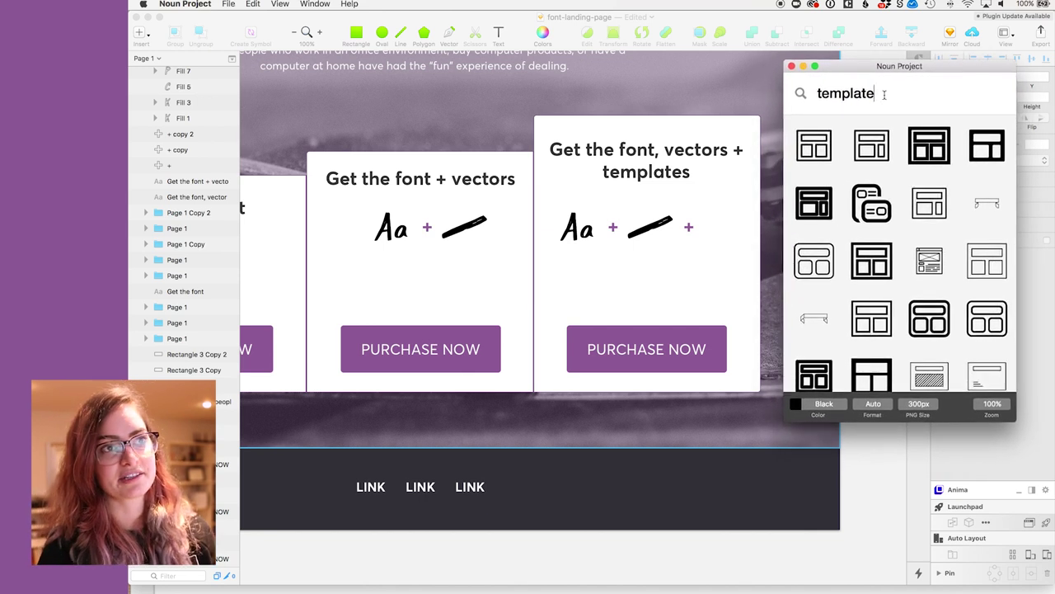
# Step: Add the first template layout icon at about 61 × 55 after the last plus sign on the "Get the font, vectors + templates" card
pyautogui.click(816, 146)
pyautogui.moveTo(814, 142); pyautogui.dragTo(733, 235)
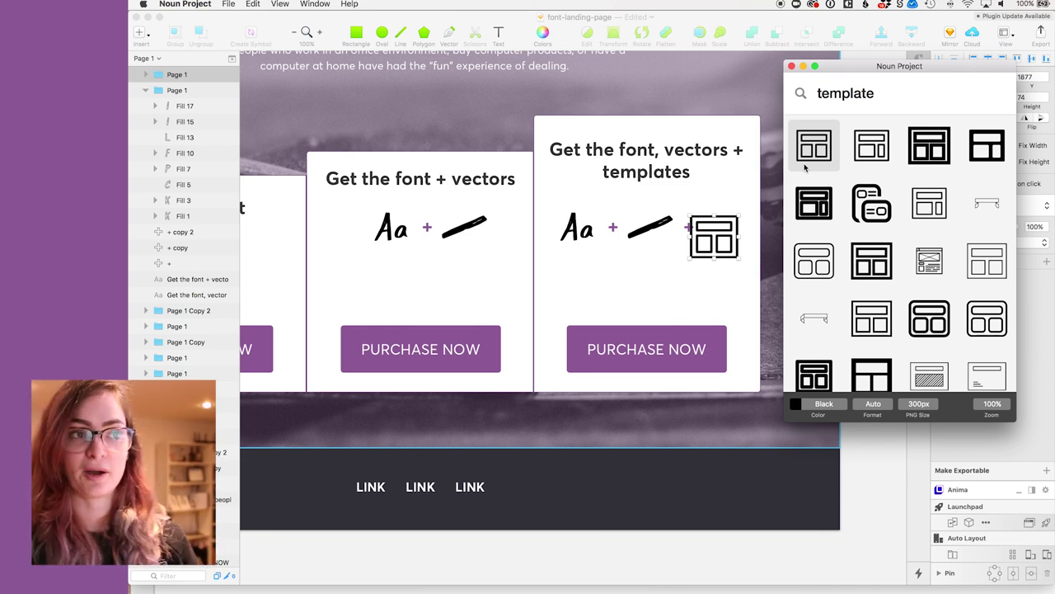
pyautogui.click(743, 190)
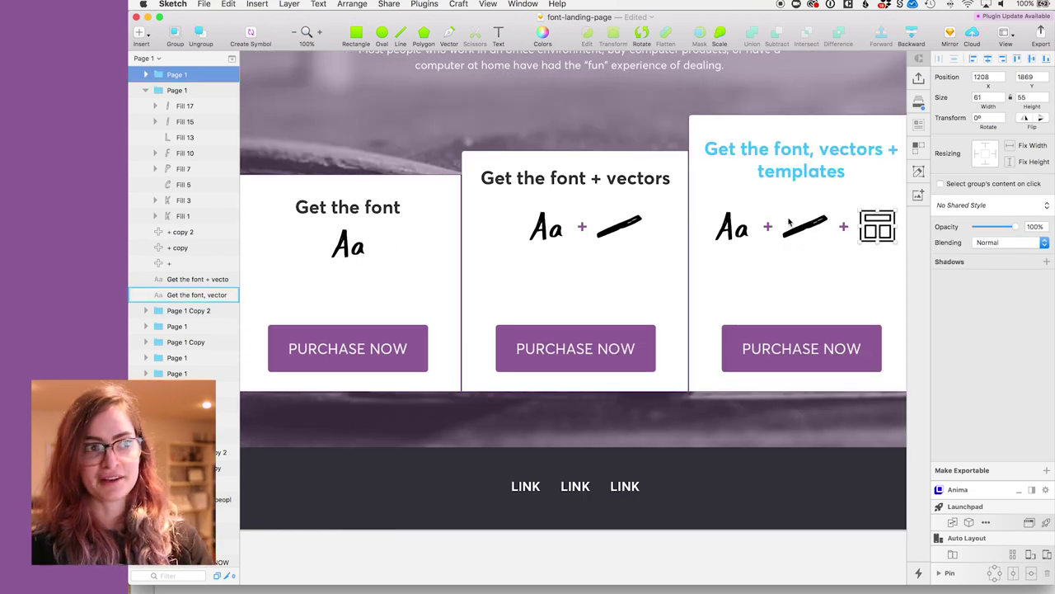
# Step: Duplicate the "Get the font + vectors" heading below the middle card's glyphs and replace its text with "$XX"
pyautogui.hscroll(4, 742, 313)
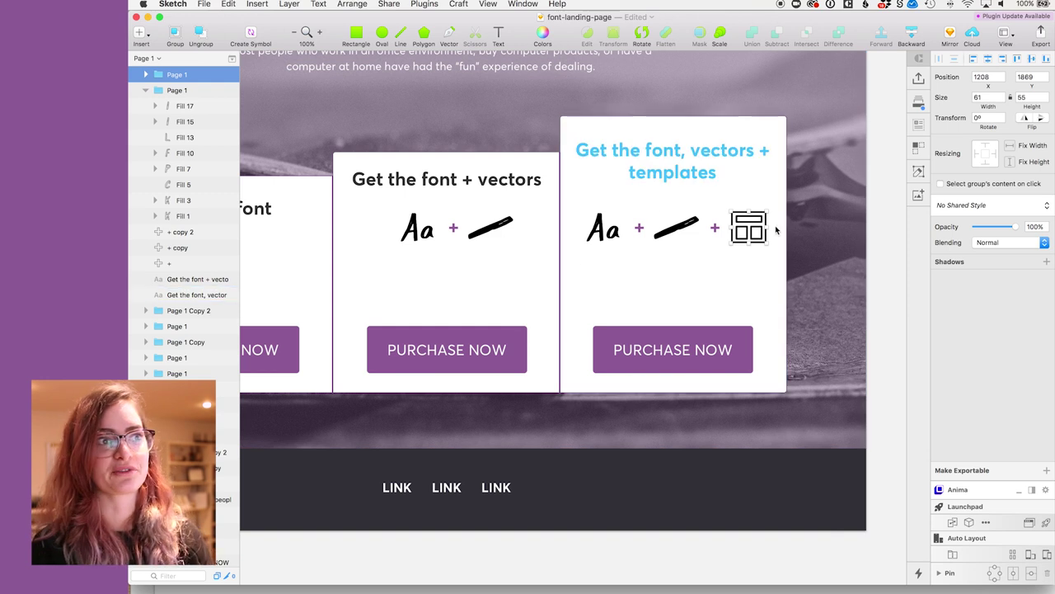
pyautogui.hscroll(-5, 690, 264)
pyautogui.hscroll(4, 690, 264)
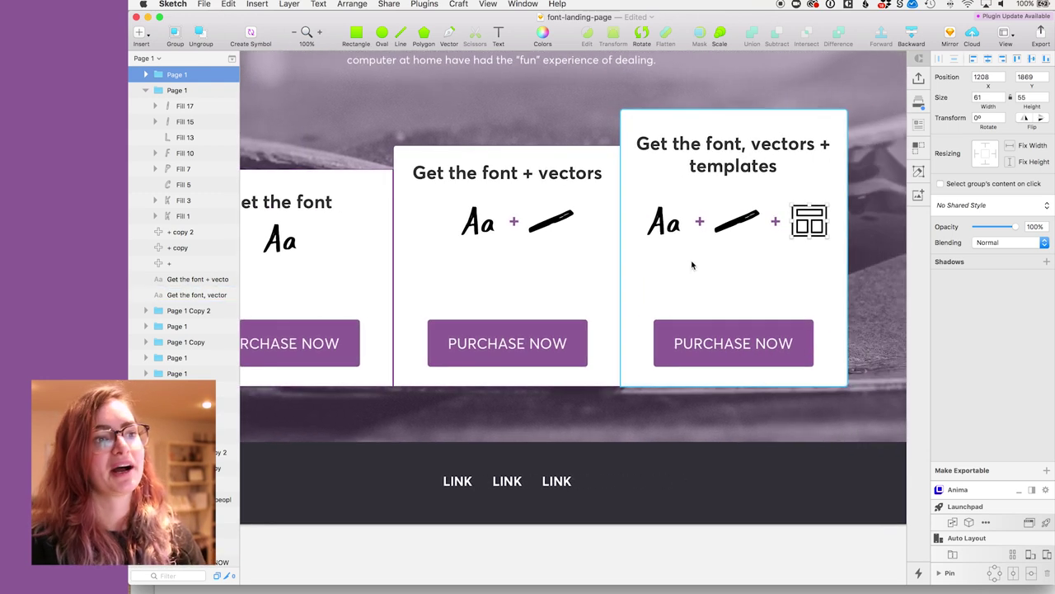
pyautogui.hscroll(-1, 692, 265)
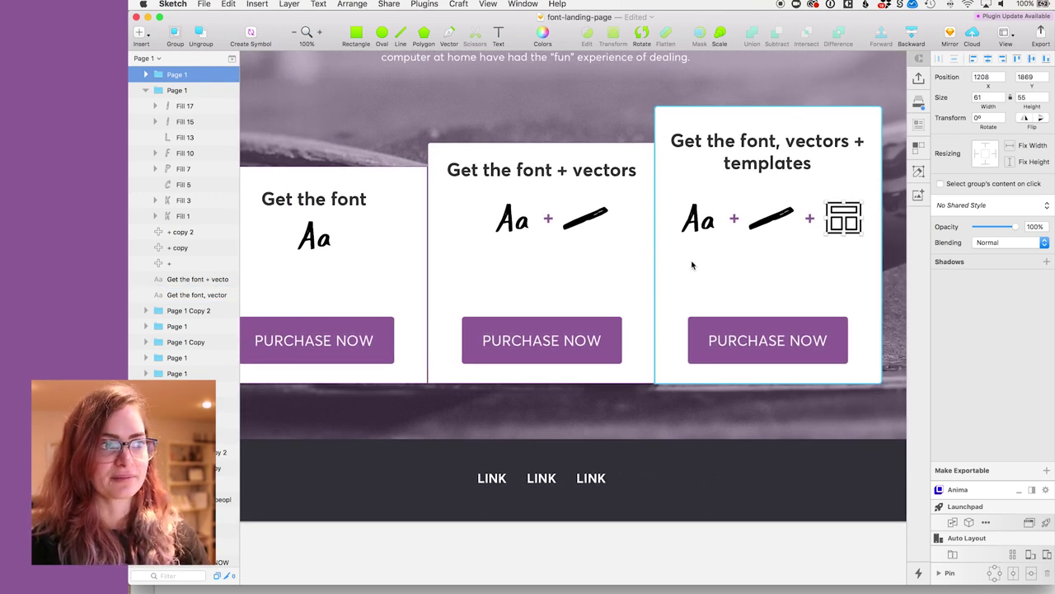
pyautogui.doubleClick(590, 172)
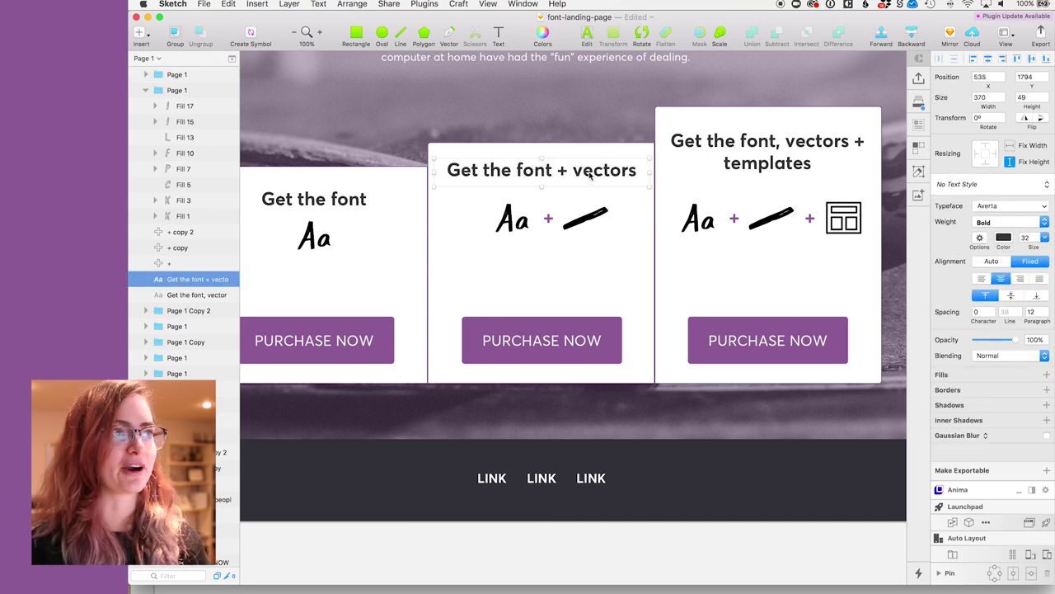
pyautogui.moveTo(590, 171); pyautogui.dragTo(597, 281)
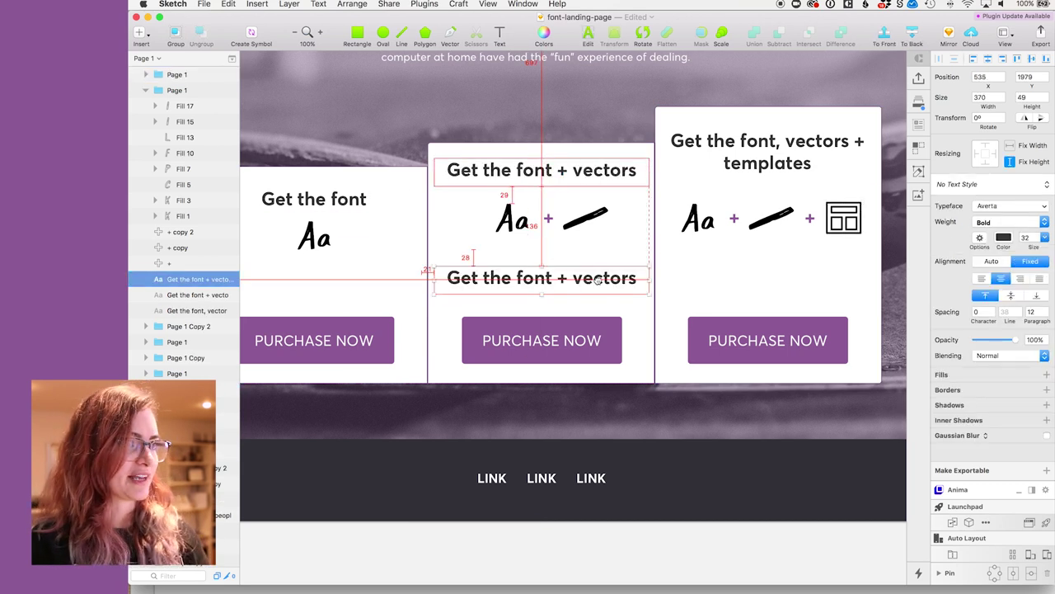
pyautogui.tripleClick(575, 277)
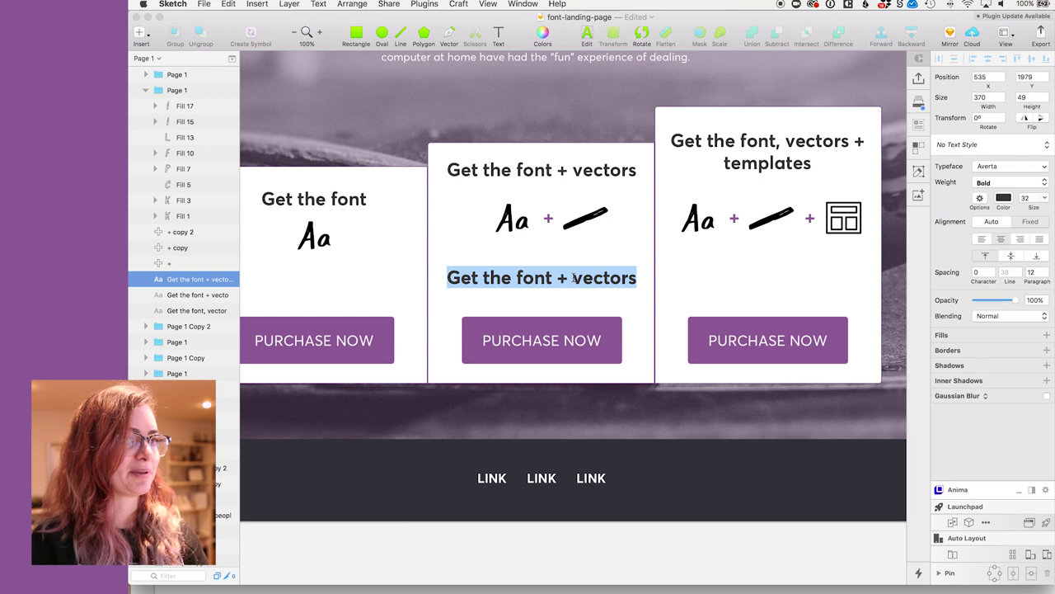
pyautogui.write('$XX')
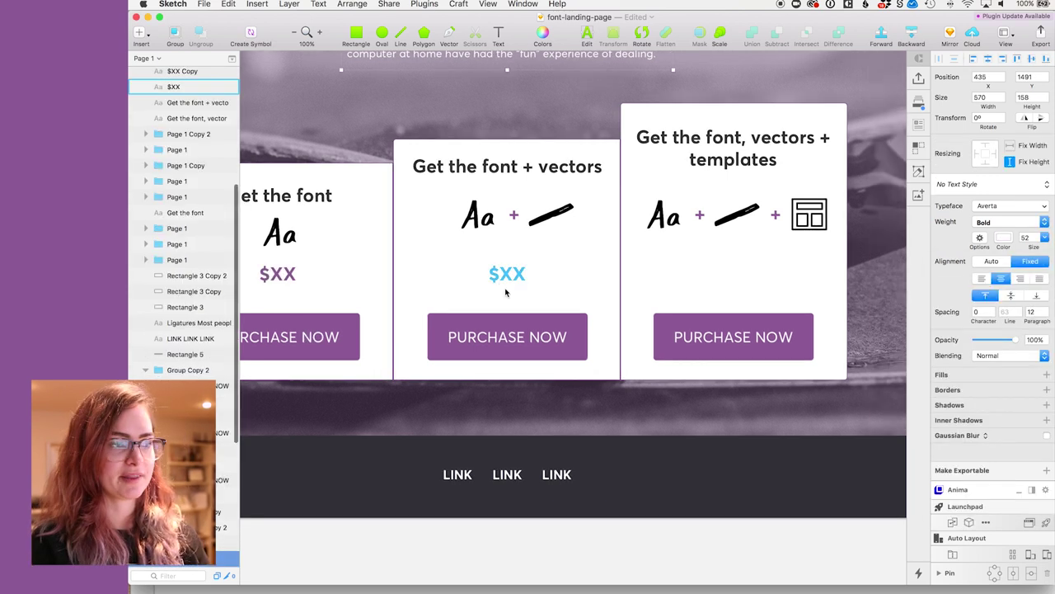
# Step: Duplicate the purple $XX price from the middle card onto the "Get the font, vectors + templates" card above its button
pyautogui.press('Escape')
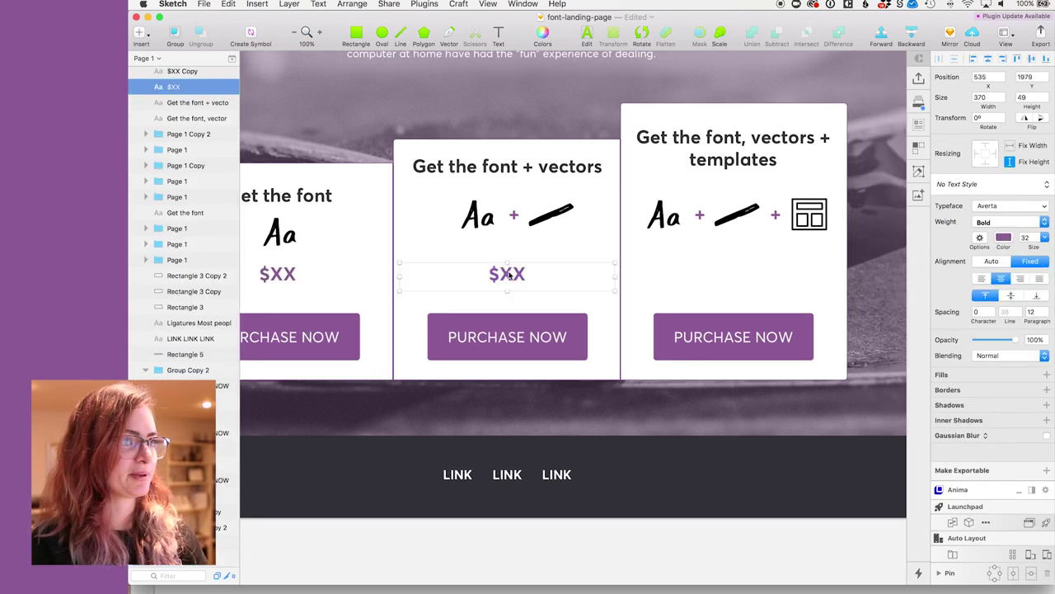
pyautogui.moveTo(507, 273); pyautogui.dragTo(740, 276)
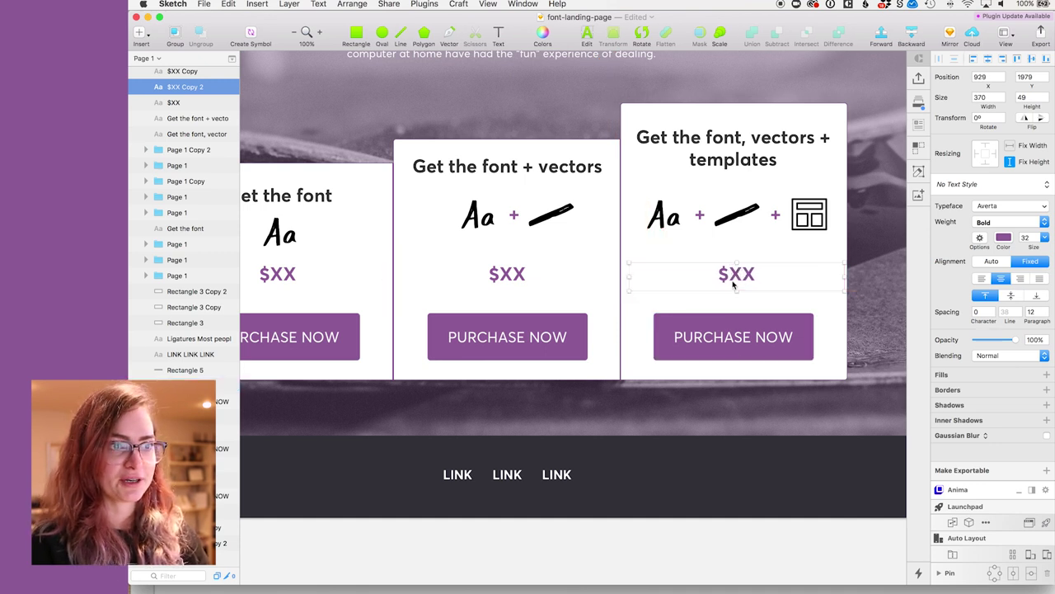
pyautogui.click(507, 273)
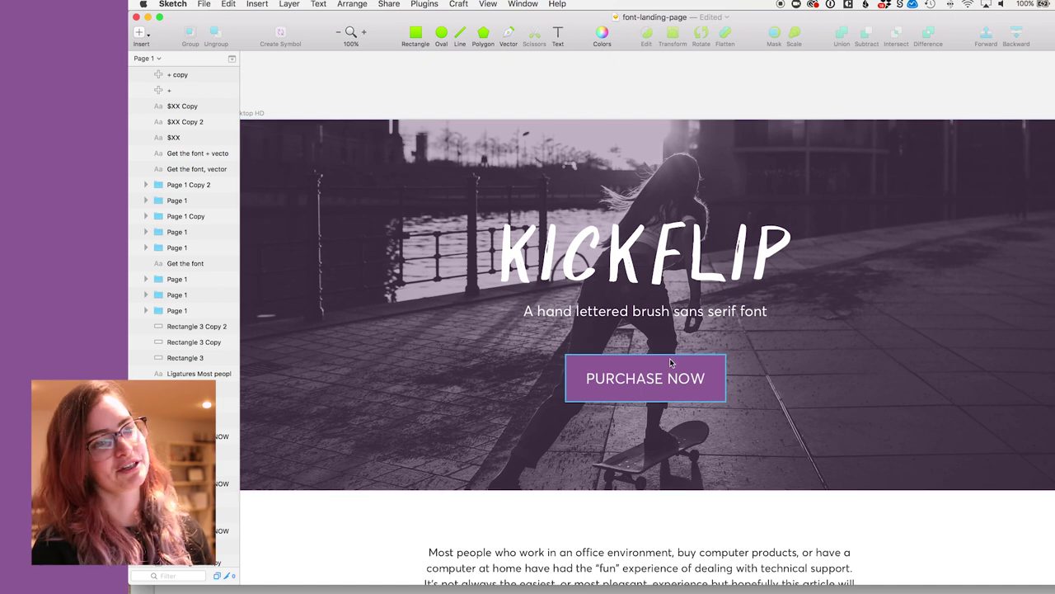
# Step: Review the landing page from the Kickflip hero through the glyph features down to the pricing cards and footer
pyautogui.scroll(-3, 745, 353)
pyautogui.scroll(-4, 745, 353)
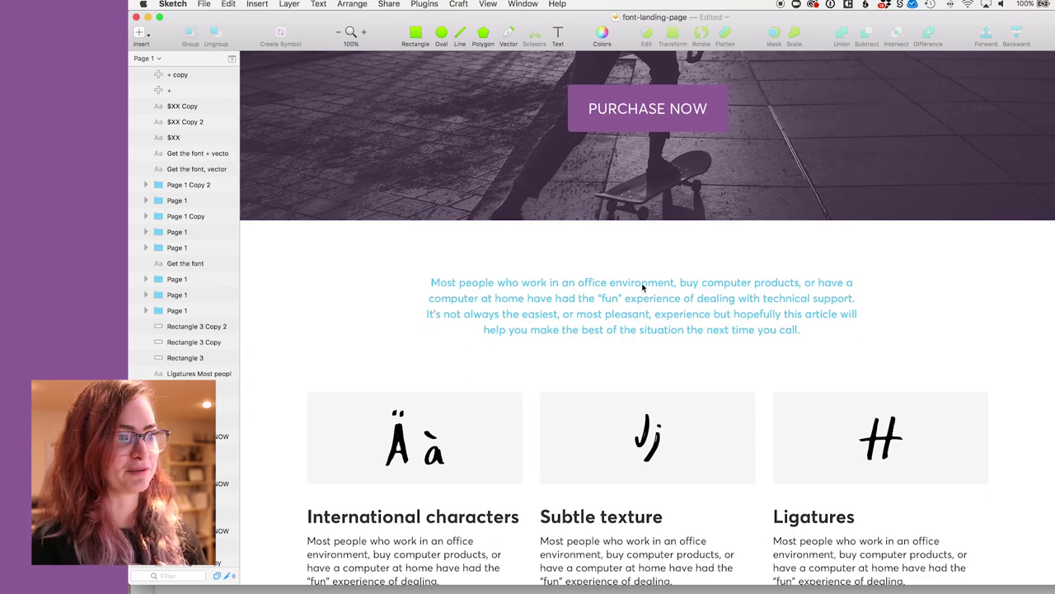
pyautogui.scroll(-5, 771, 335)
pyautogui.scroll(-1, 771, 335)
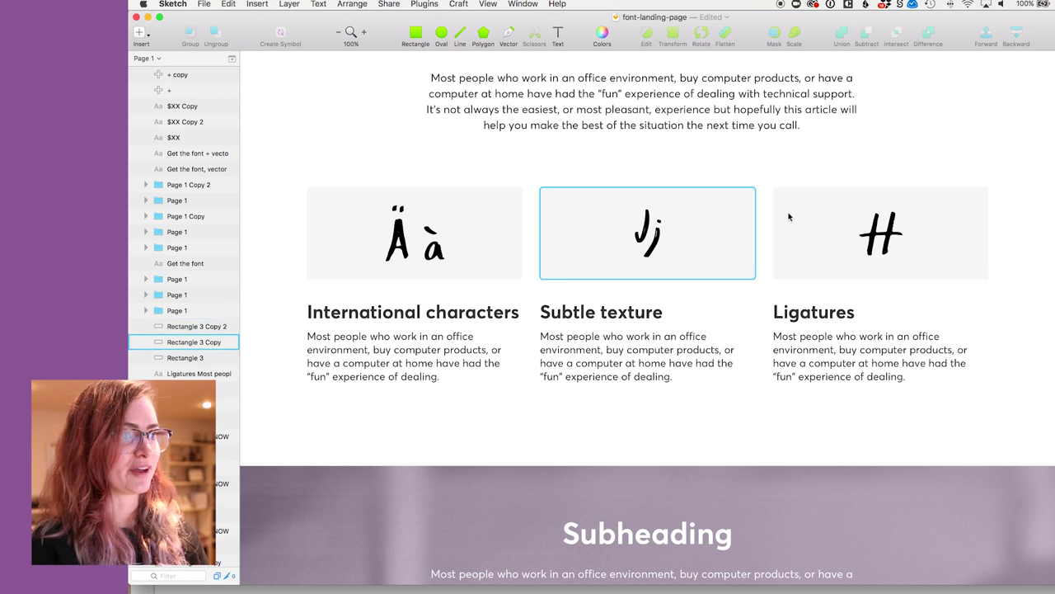
pyautogui.scroll(-2, 695, 346)
pyautogui.scroll(-5, 695, 346)
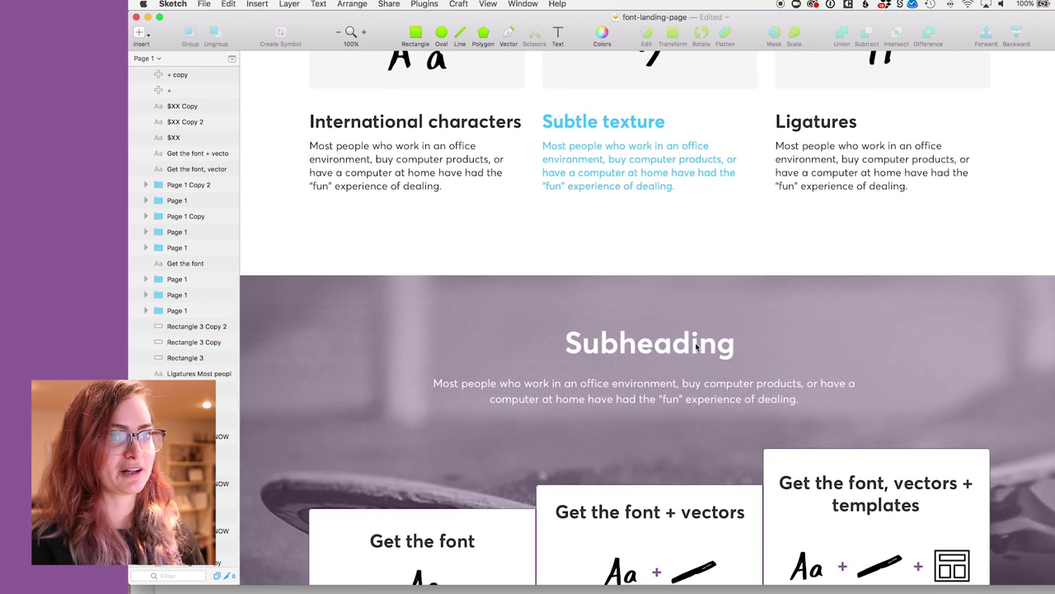
pyautogui.scroll(3, 695, 346)
pyautogui.scroll(-10, 696, 347)
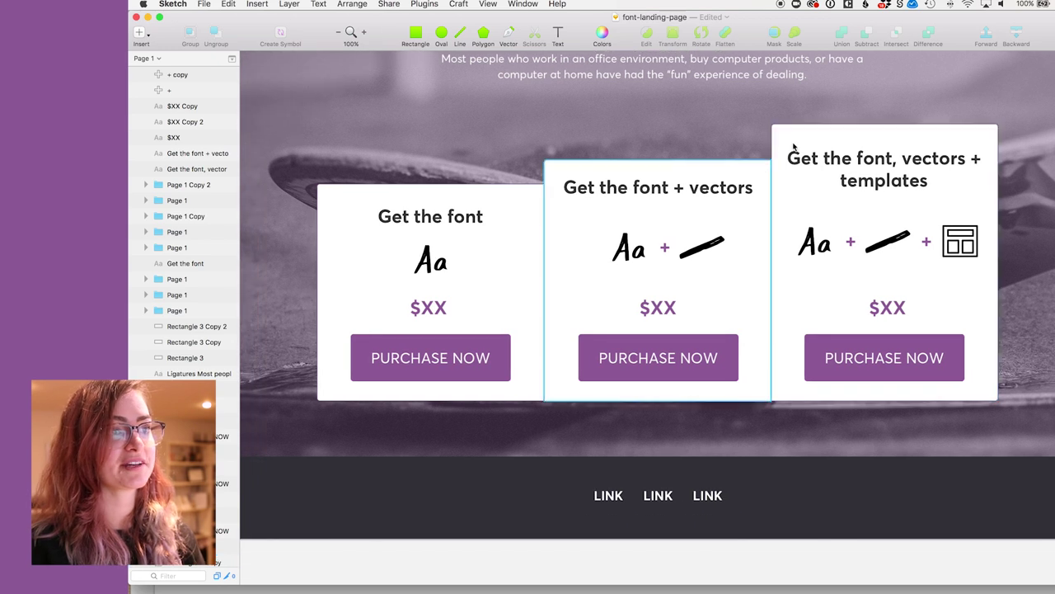
pyautogui.click(794, 146)
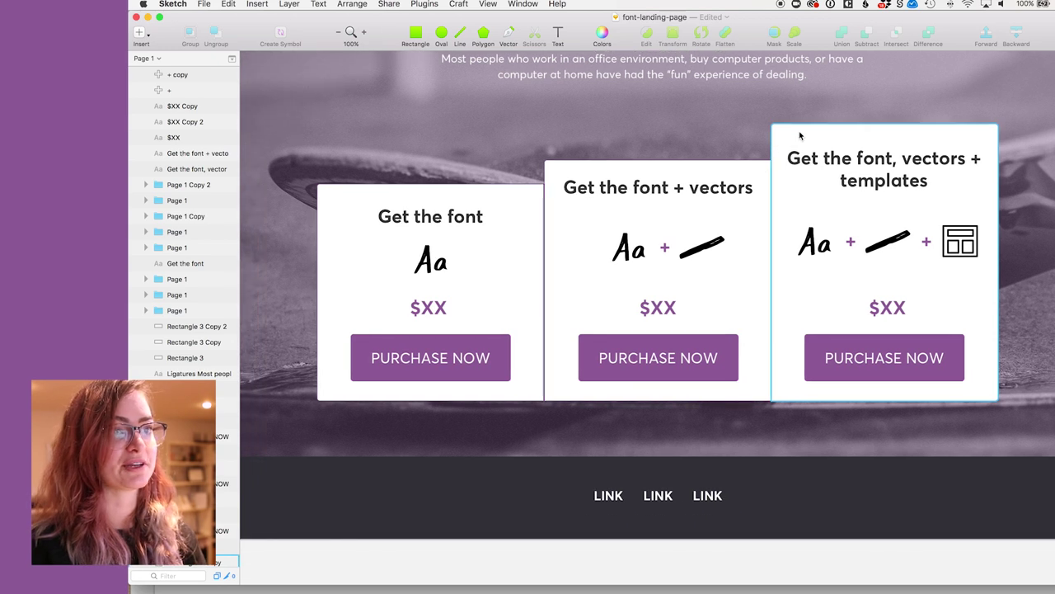
pyautogui.keyDown('shift'); pyautogui.click(712, 170); pyautogui.keyUp('shift')
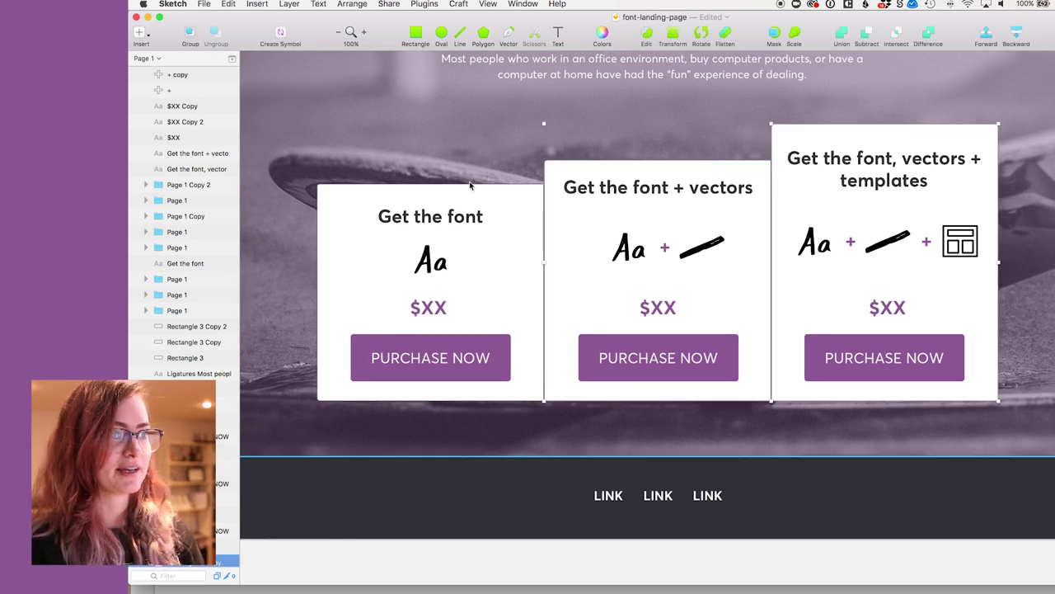
pyautogui.keyDown('shift'); pyautogui.click(505, 201); pyautogui.keyUp('shift')
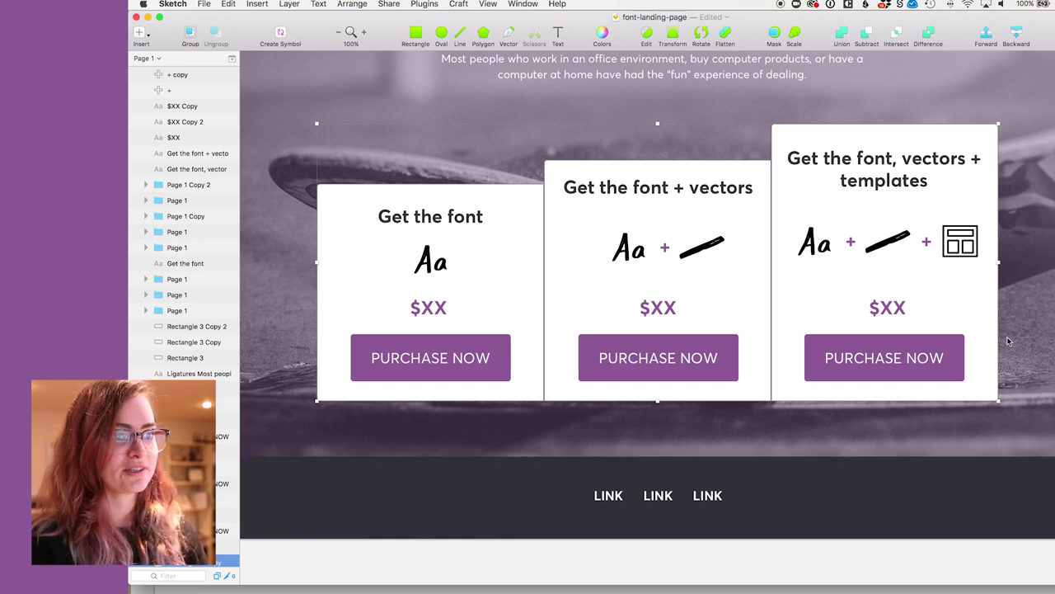
pyautogui.click(1048, 373)
pyautogui.moveTo(1054, 374); pyautogui.dragTo(1054, 377)
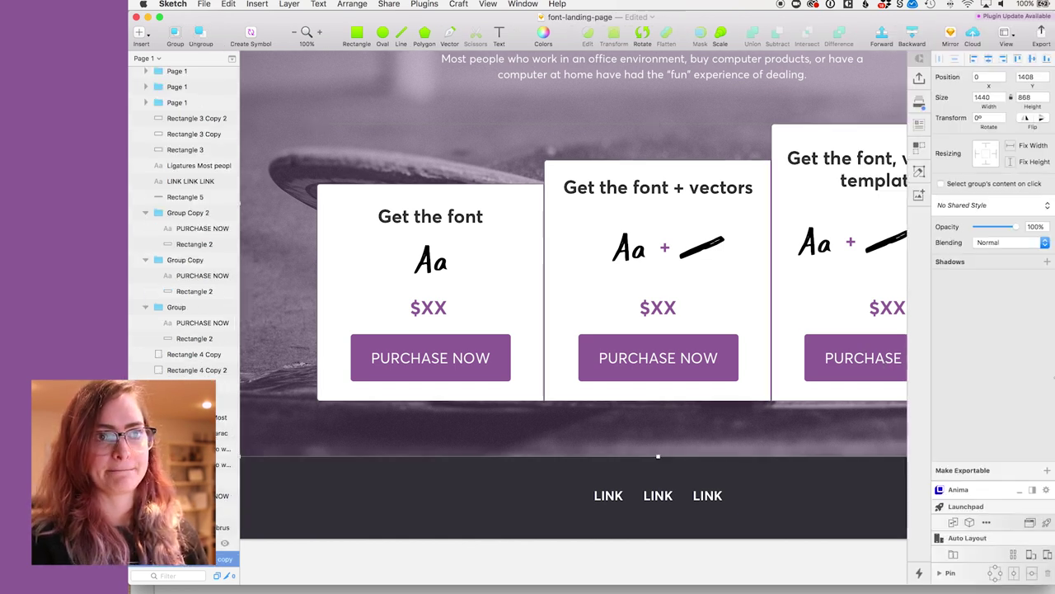
# Step: Lower the white fill opacity of all three pricing card backgrounds to 90%
pyautogui.hscroll(5, 750, 372)
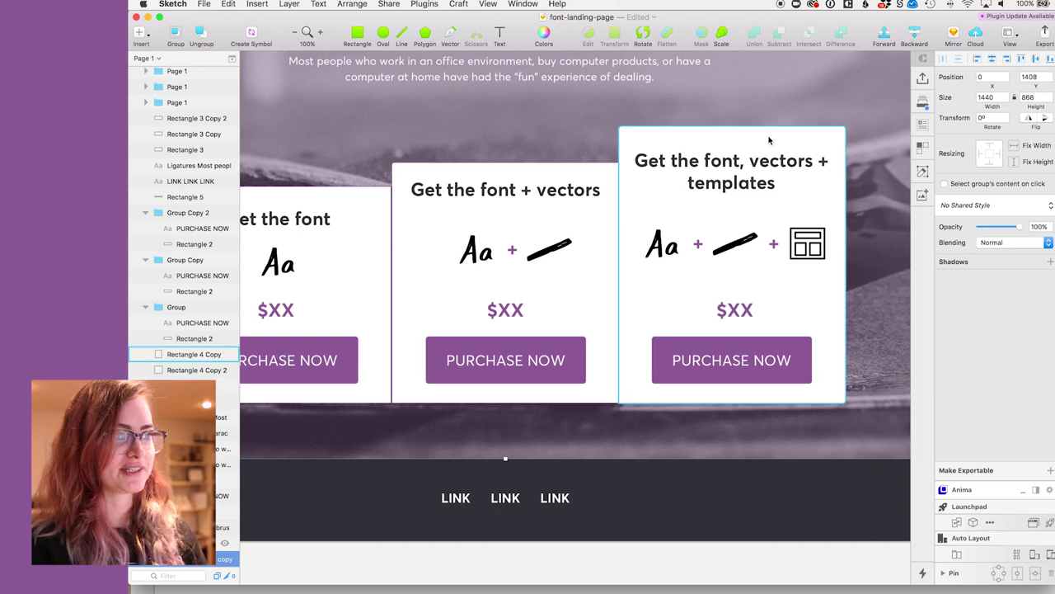
pyautogui.click(769, 141)
pyautogui.keyDown('shift'); pyautogui.click(558, 184); pyautogui.keyUp('shift')
pyautogui.moveTo(1021, 238)
pyautogui.mouseDown()
pyautogui.moveTo(984, 236)
pyautogui.moveTo(1029, 233)
pyautogui.mouseUp()
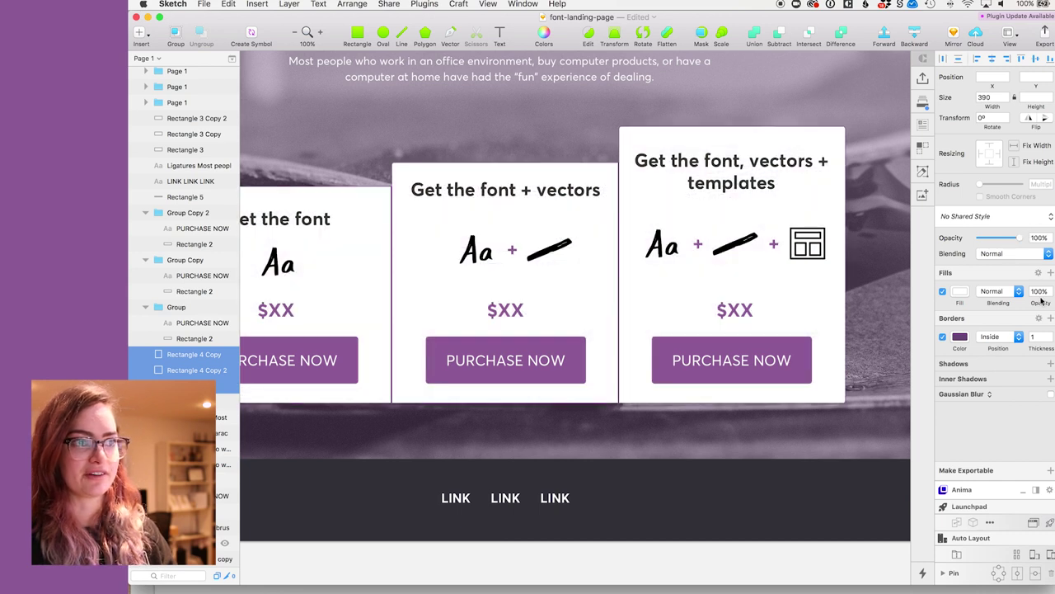
pyautogui.click(1039, 292)
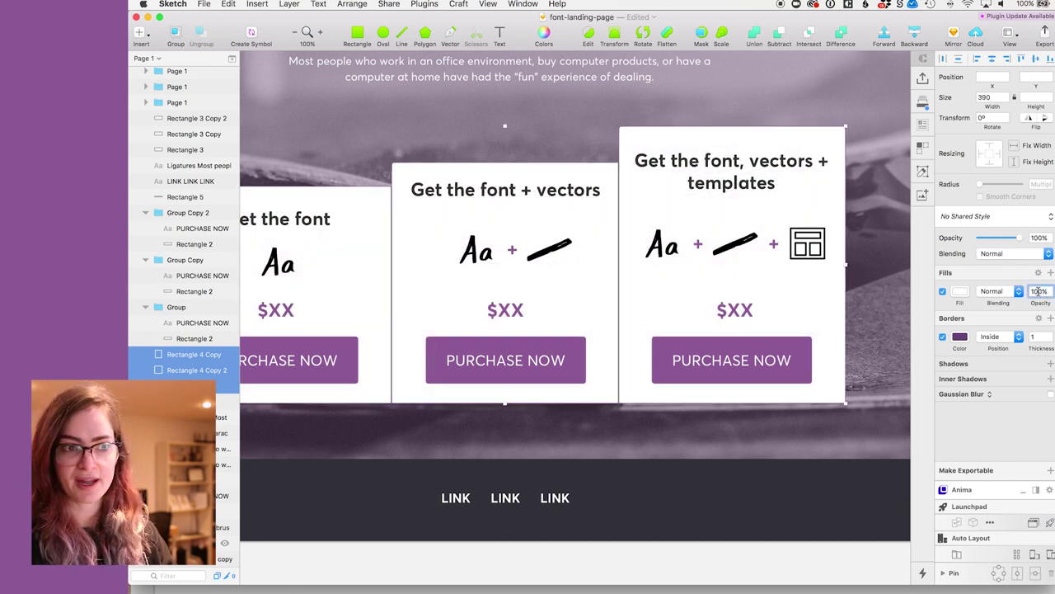
pyautogui.write('0')
pyautogui.press('Return')
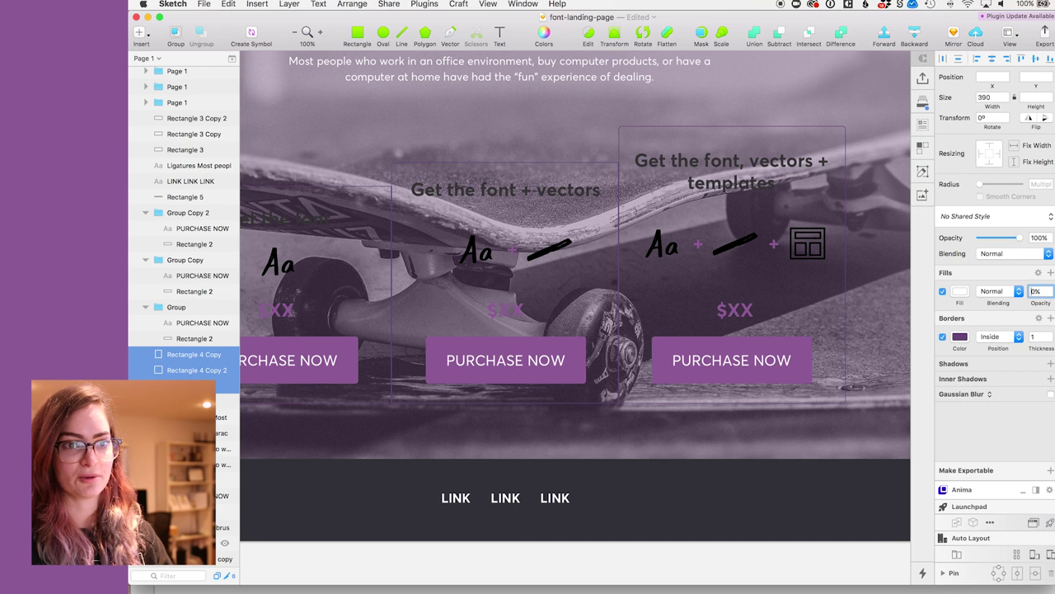
pyautogui.press('Return')
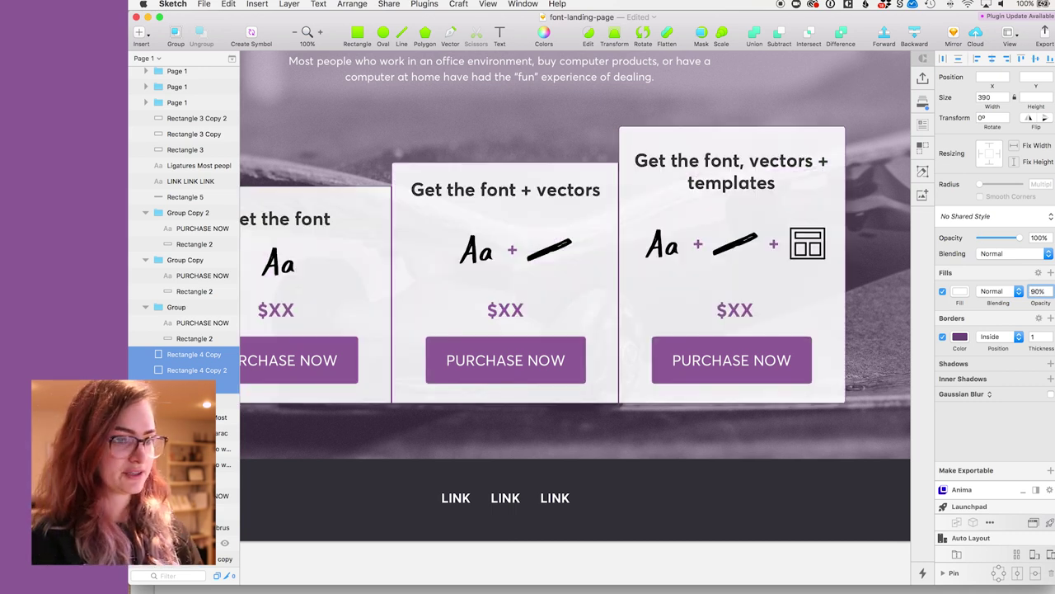
# Step: Try 80% fill opacity on the three pricing card backgrounds, and settle on 85%
pyautogui.write('80')
pyautogui.press('Return')
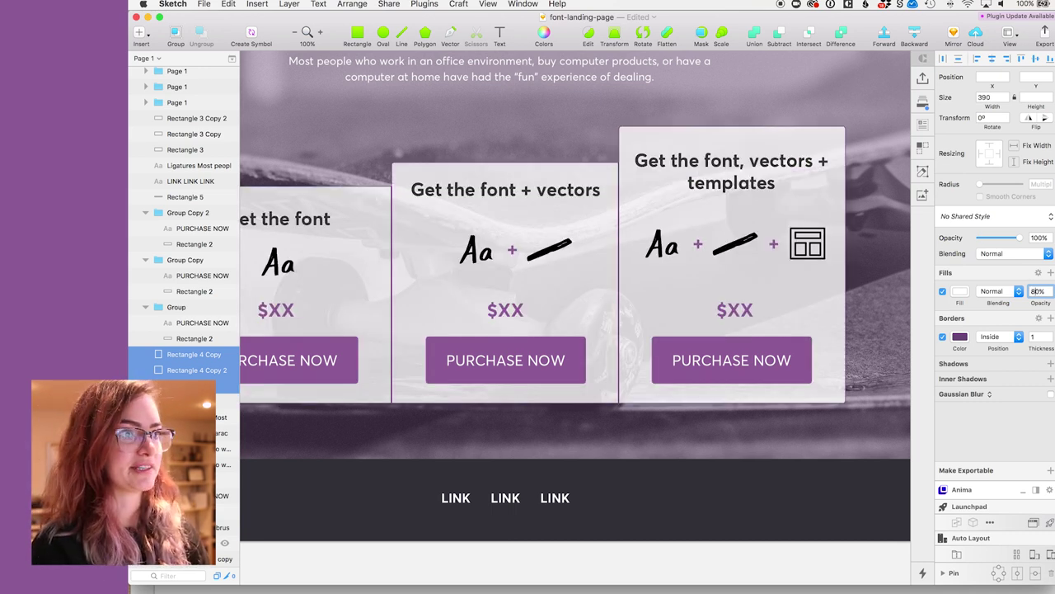
pyautogui.write('85')
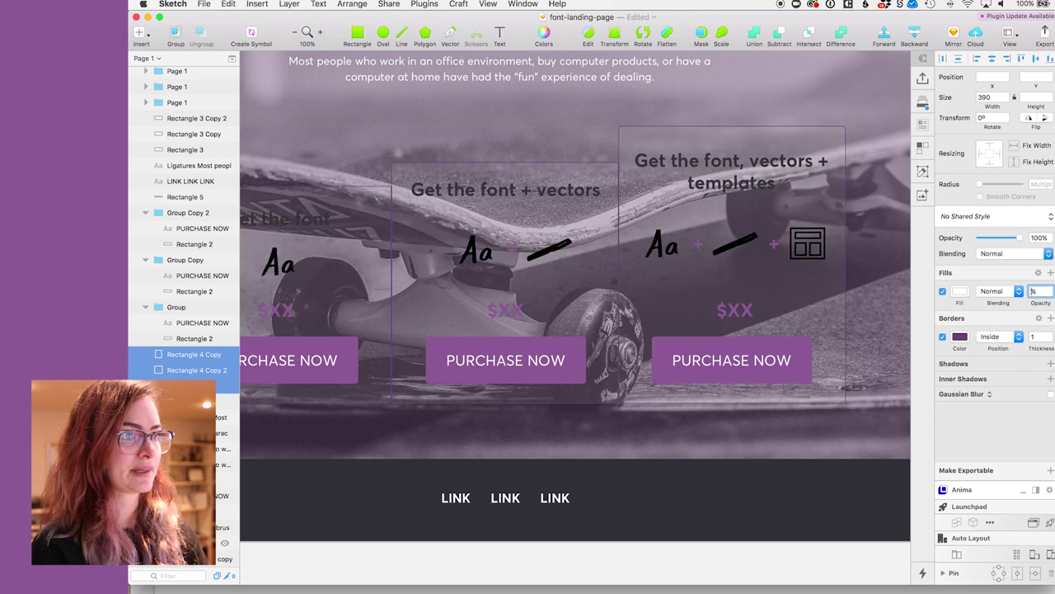
pyautogui.press('Return')
pyautogui.hscroll(-4, 847, 177)
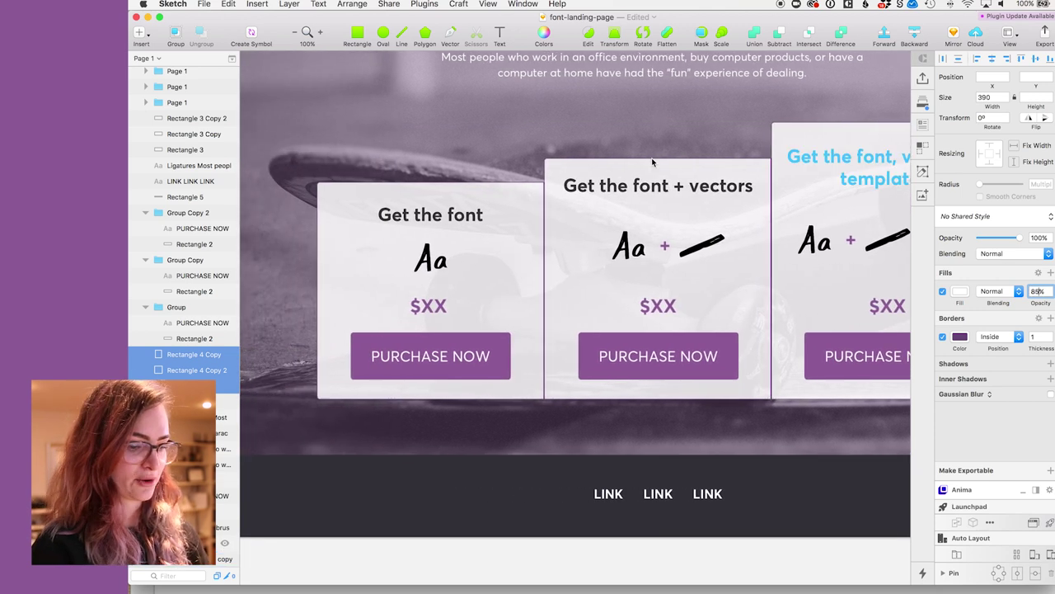
pyautogui.hscroll(3, 618, 221)
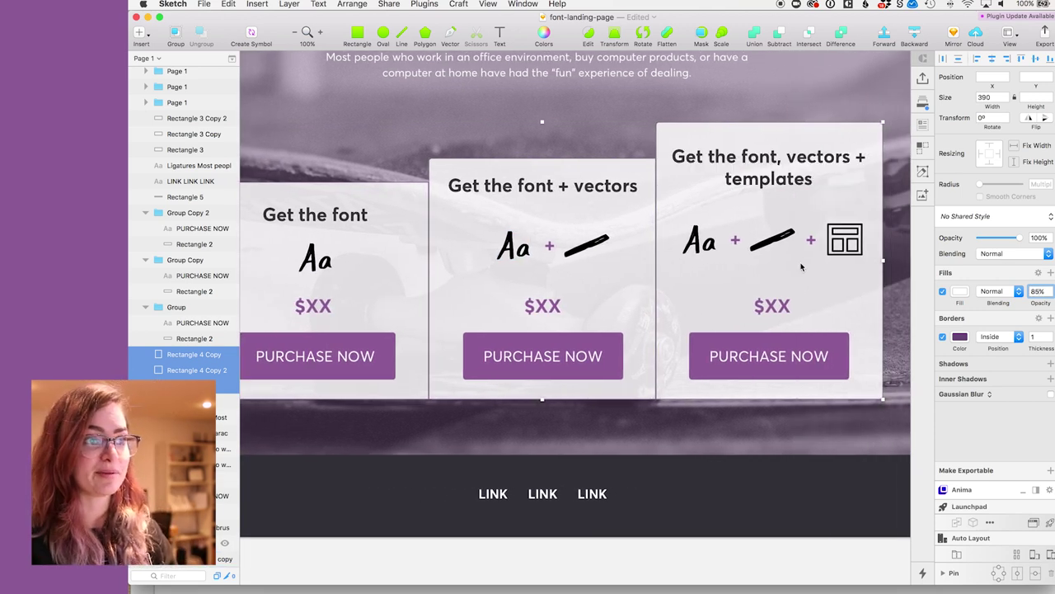
pyautogui.click(675, 565)
pyautogui.hscroll(-3, 671, 412)
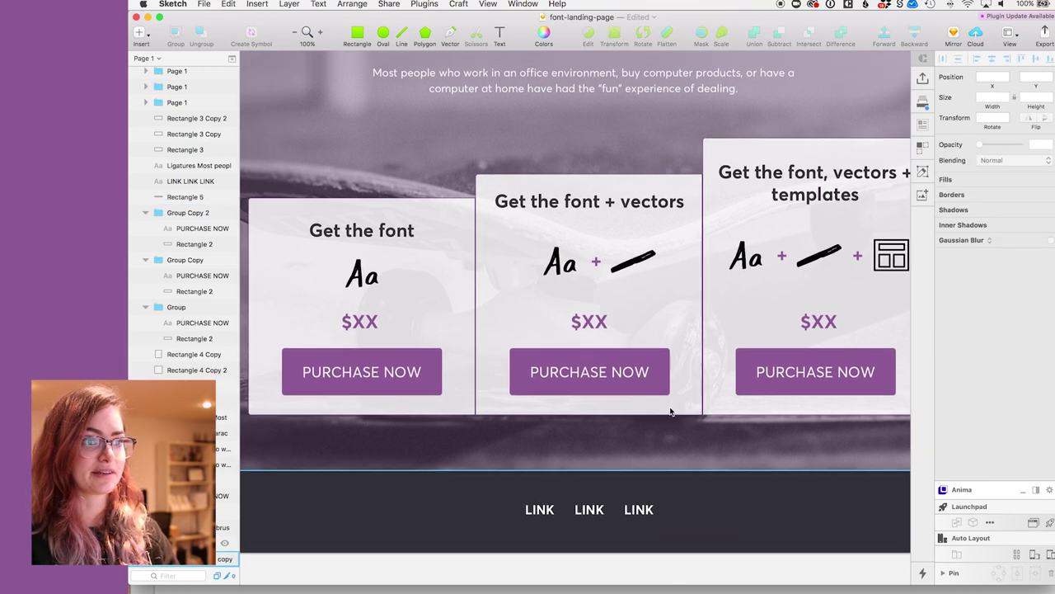
# Step: Add a shadow to the hero's KICKFLIP lettering with X 0, Y 0 and blur 14, comparing it on and off
pyautogui.scroll(10, 667, 348)
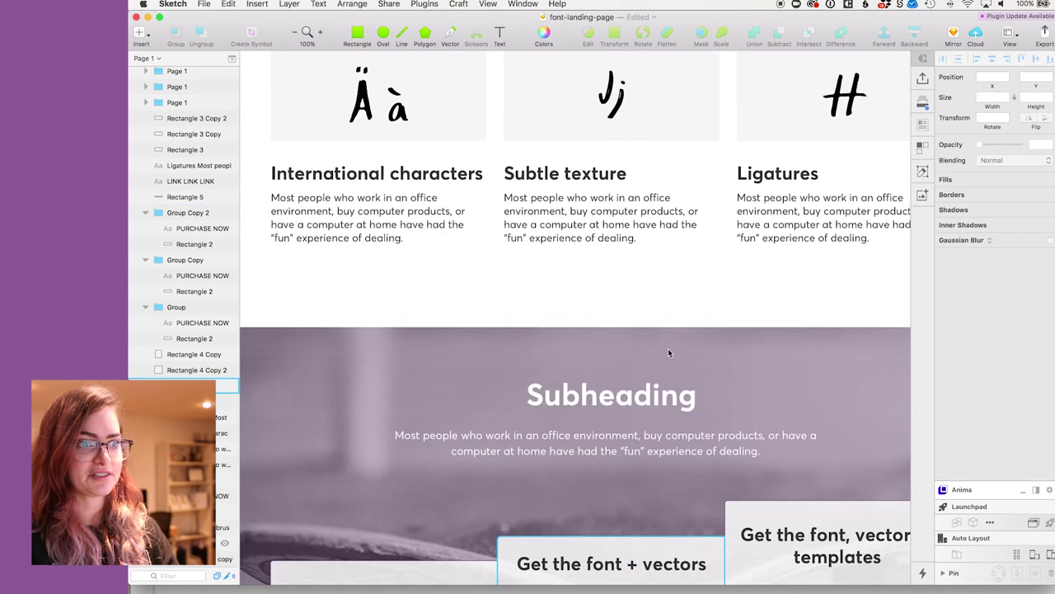
pyautogui.click(835, 169)
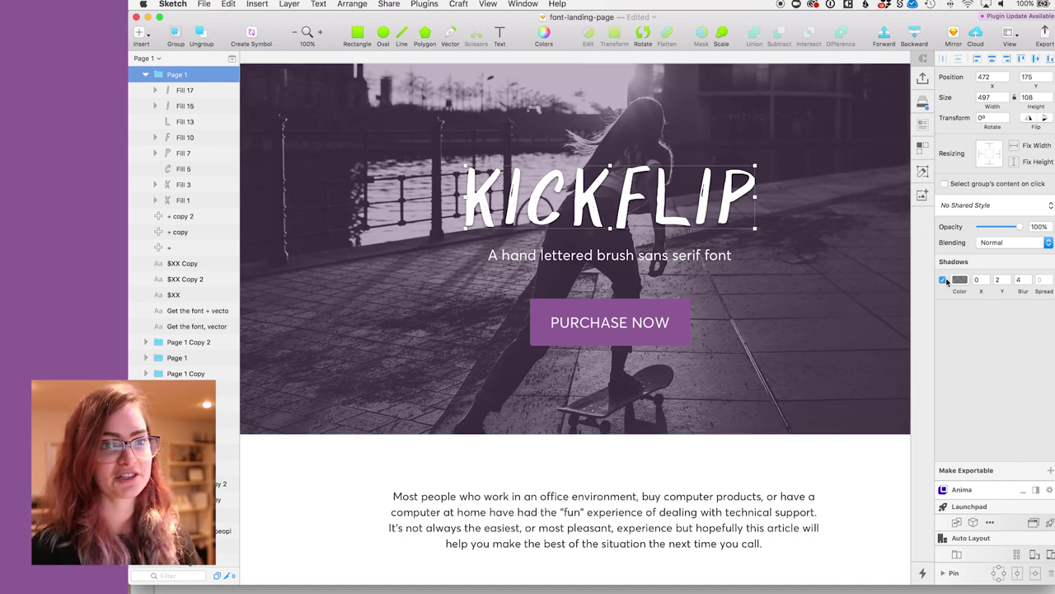
pyautogui.click(1008, 284)
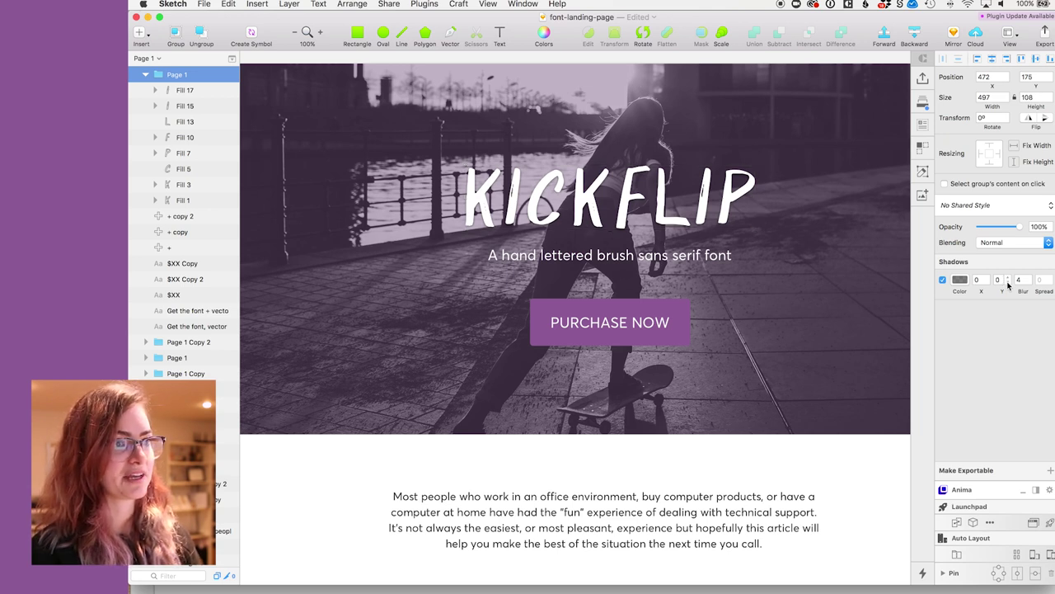
pyautogui.click(1020, 279)
pyautogui.write('5')
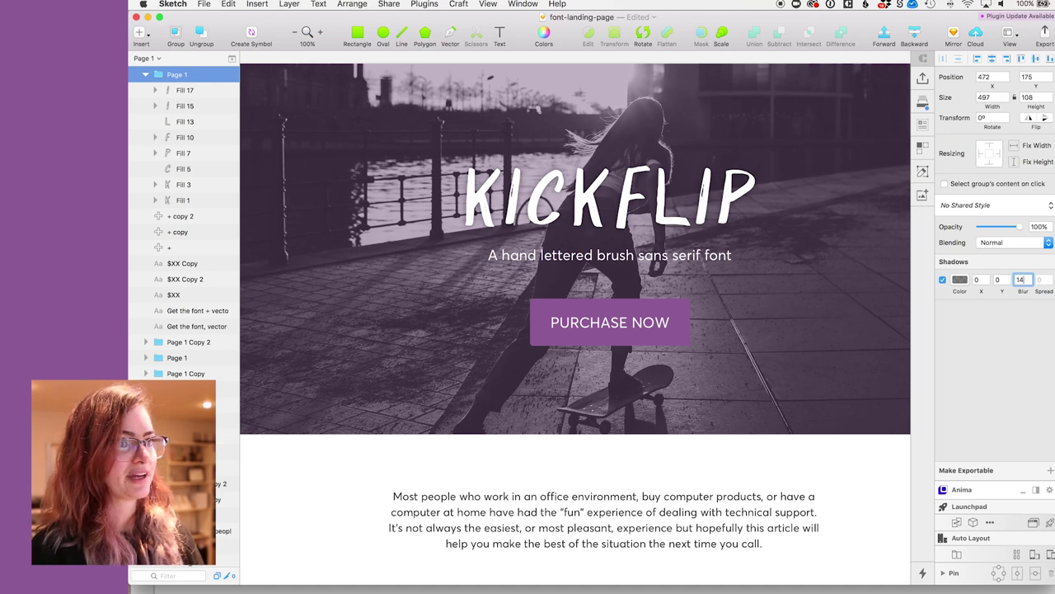
pyautogui.click(943, 280)
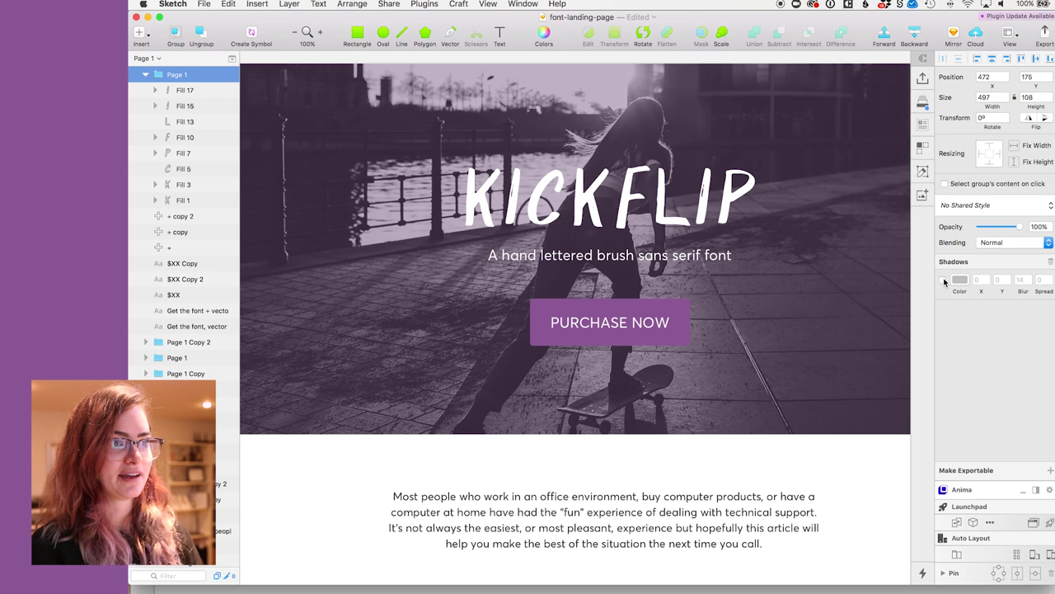
pyautogui.click(944, 280)
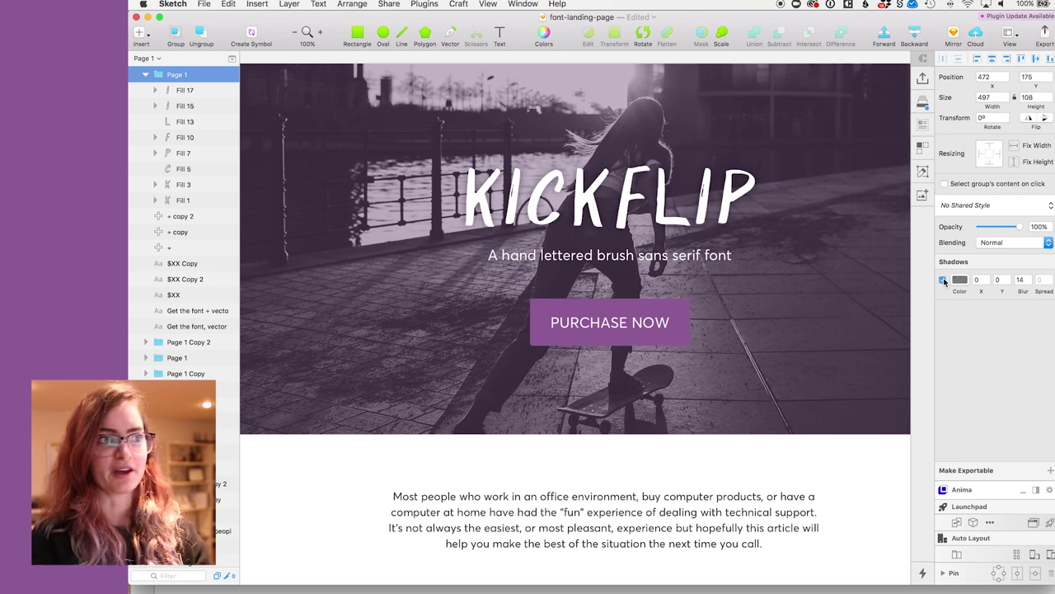
# Step: Add a shadow to the hero's PURCHASE NOW button and check the whole landing page down to the footer
pyautogui.click(669, 306)
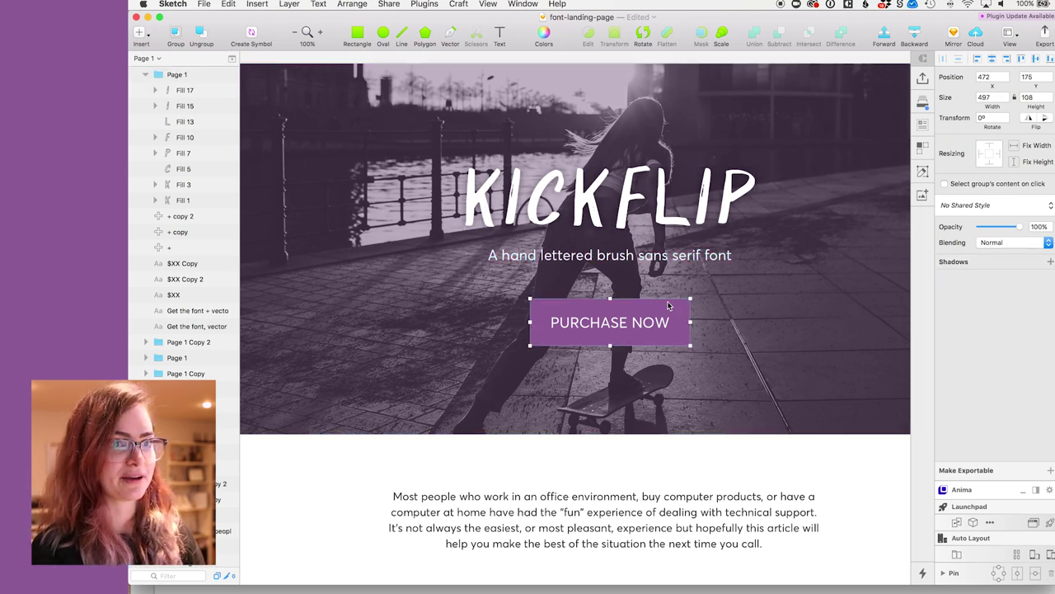
pyautogui.click(1051, 261)
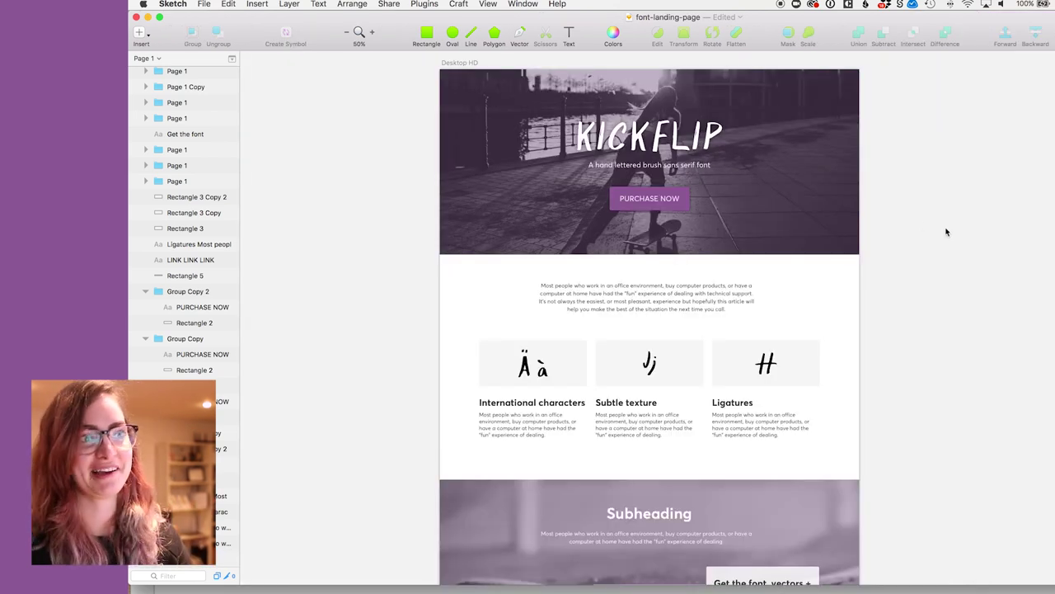
pyautogui.scroll(-8, 800, 239)
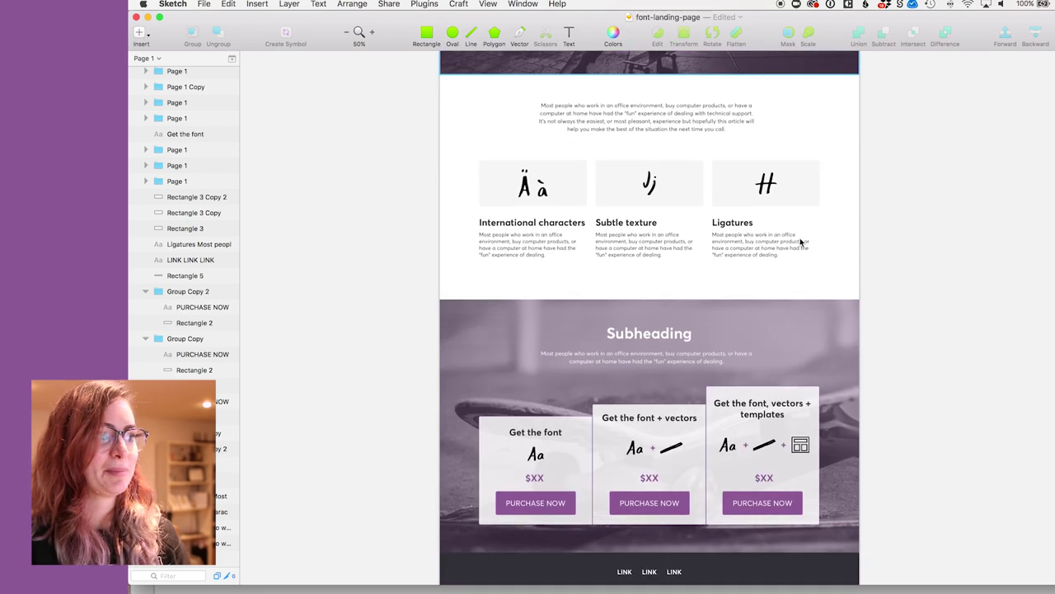